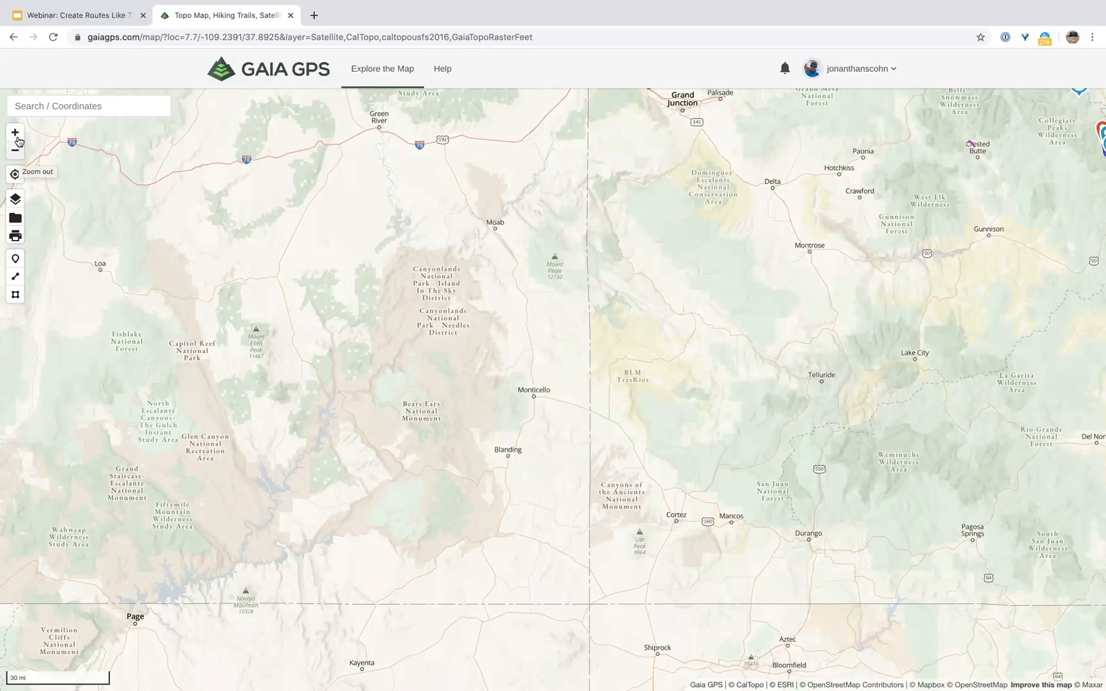
Step: Zoom in and out until Canyonlands, Moab and Monticello fill the map
click(18, 139)
click(18, 142)
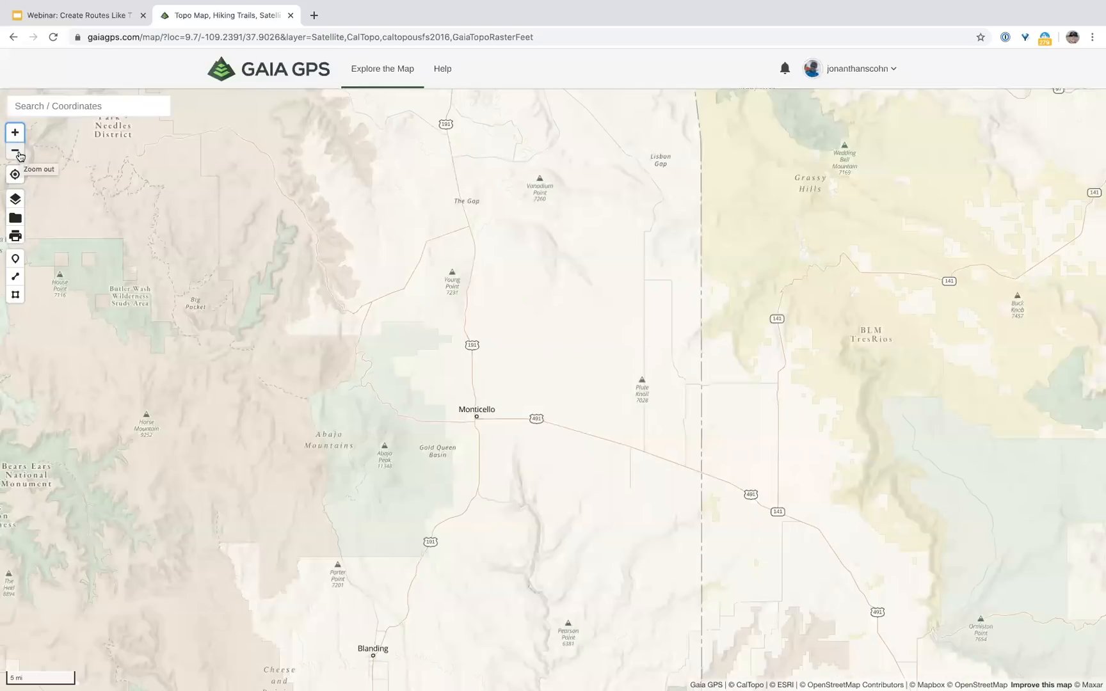
click(20, 156)
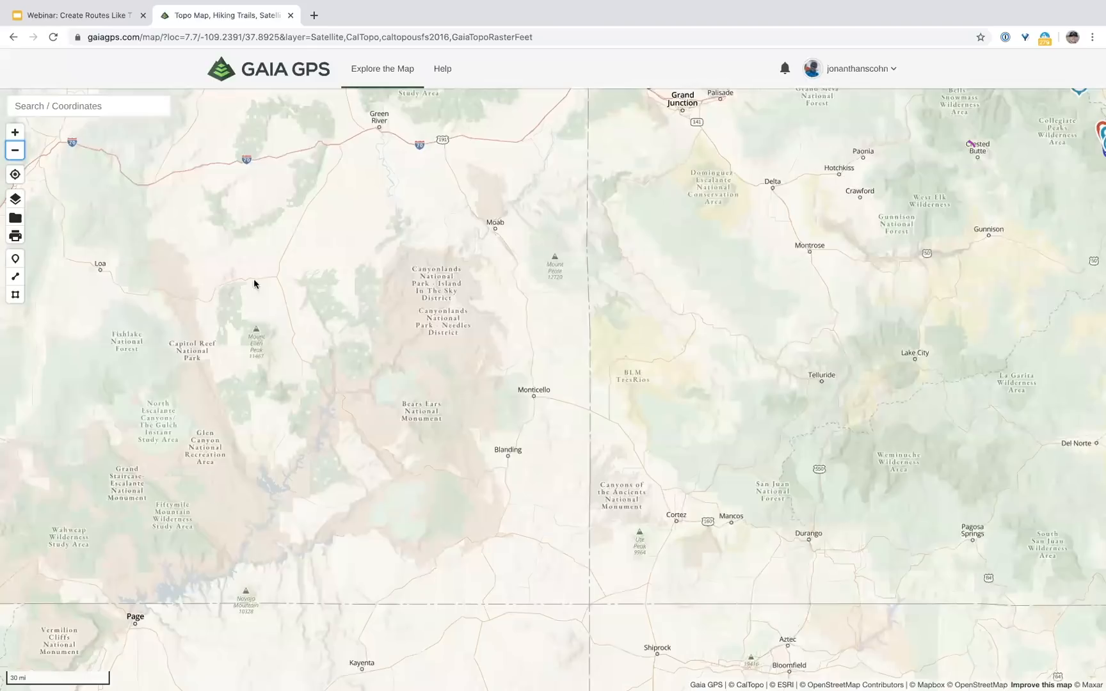
scroll(411, 326, down, 1)
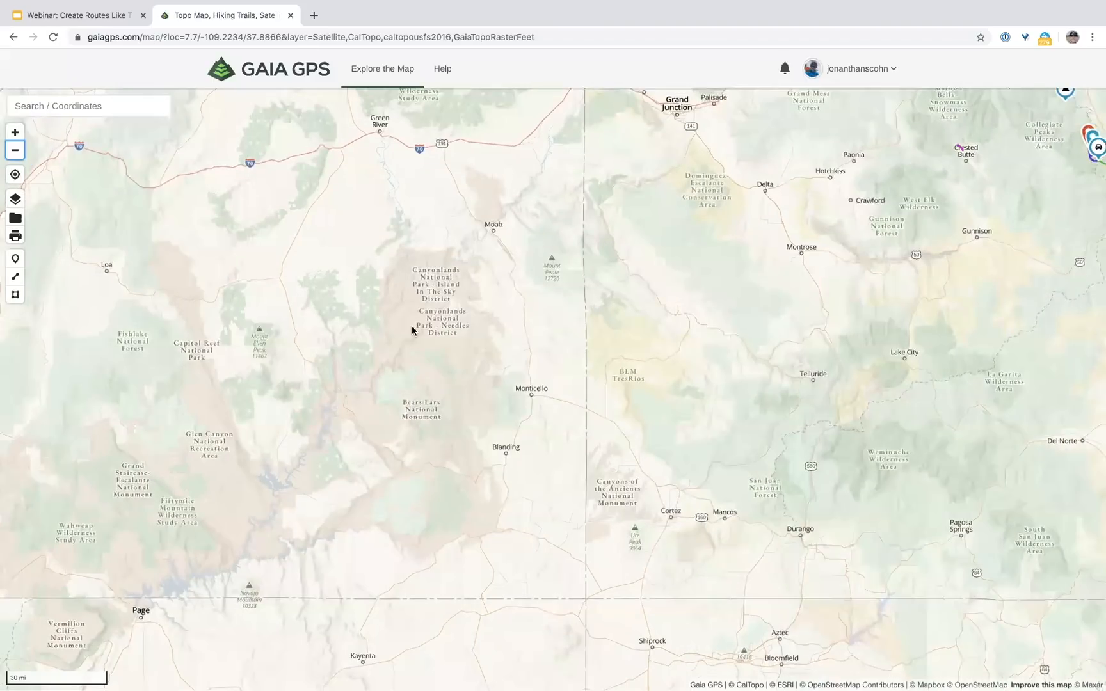
scroll(411, 329, down, 2)
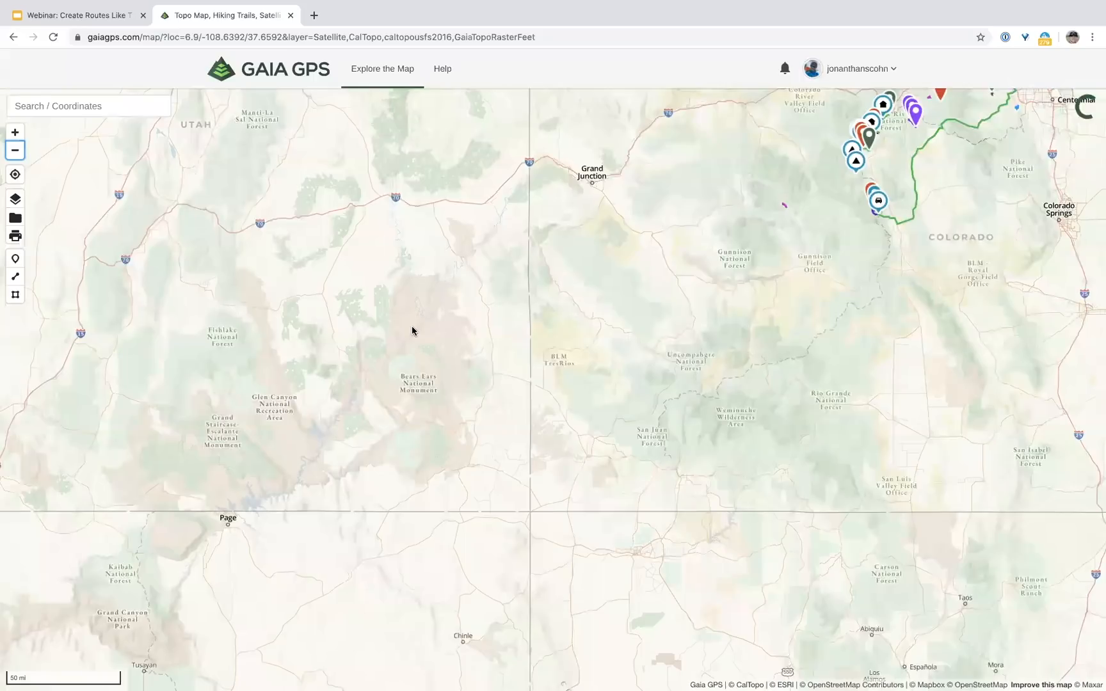
scroll(396, 332, up, 3)
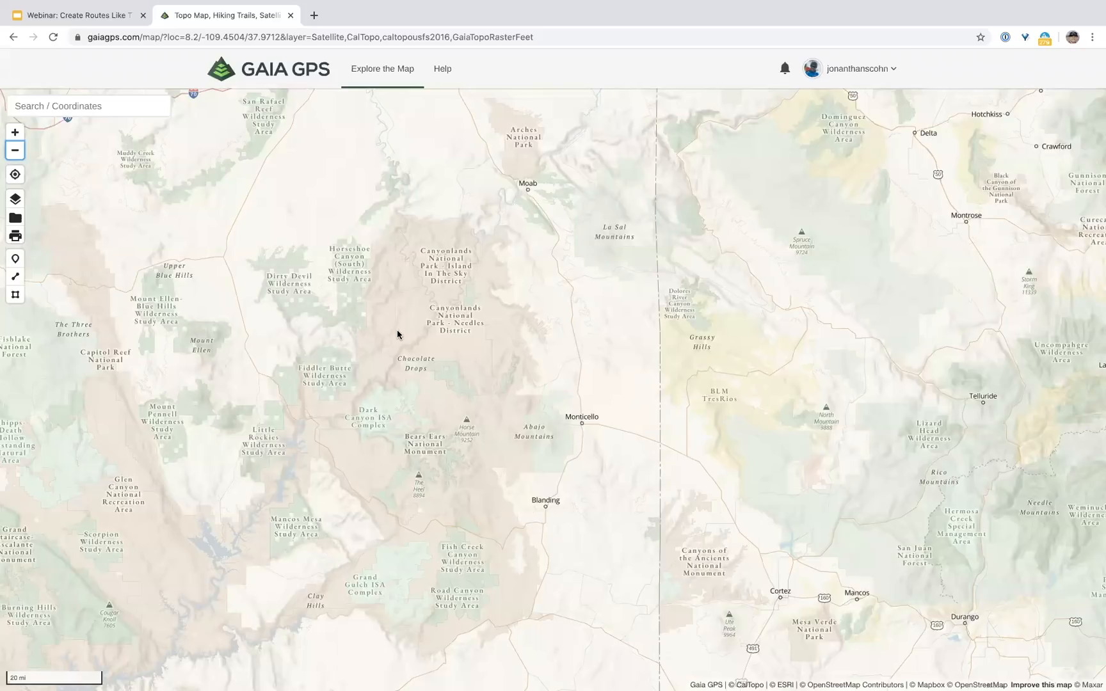
scroll(396, 332, down, 1)
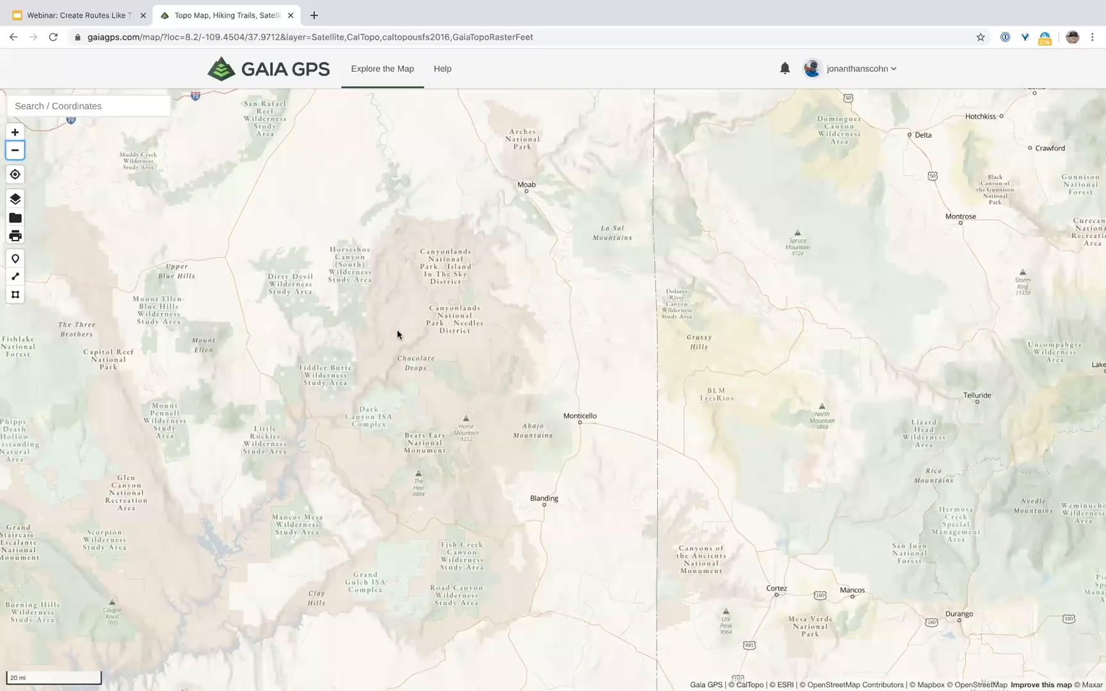
scroll(396, 333, up, 1)
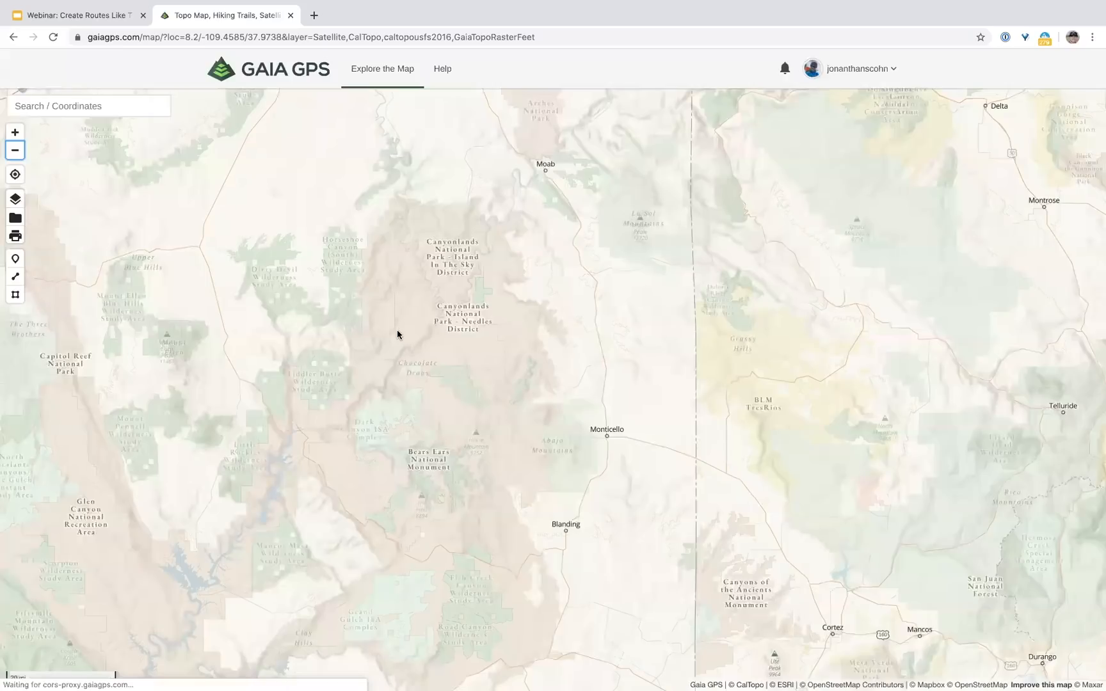
scroll(396, 333, up, 2)
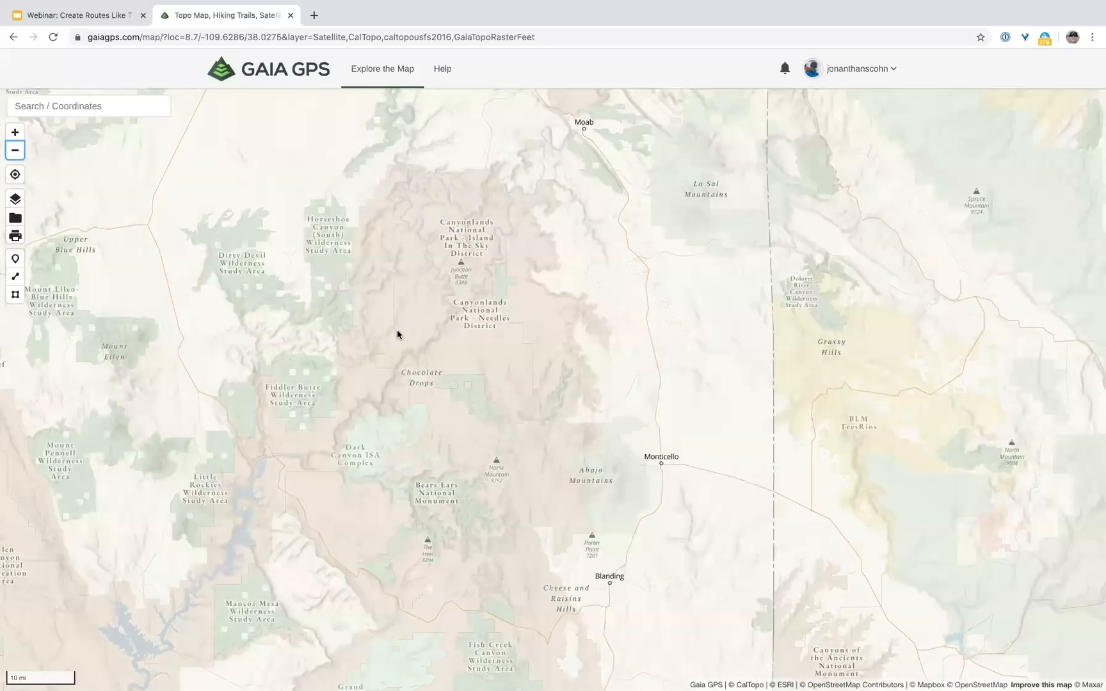
scroll(397, 329, up, 1)
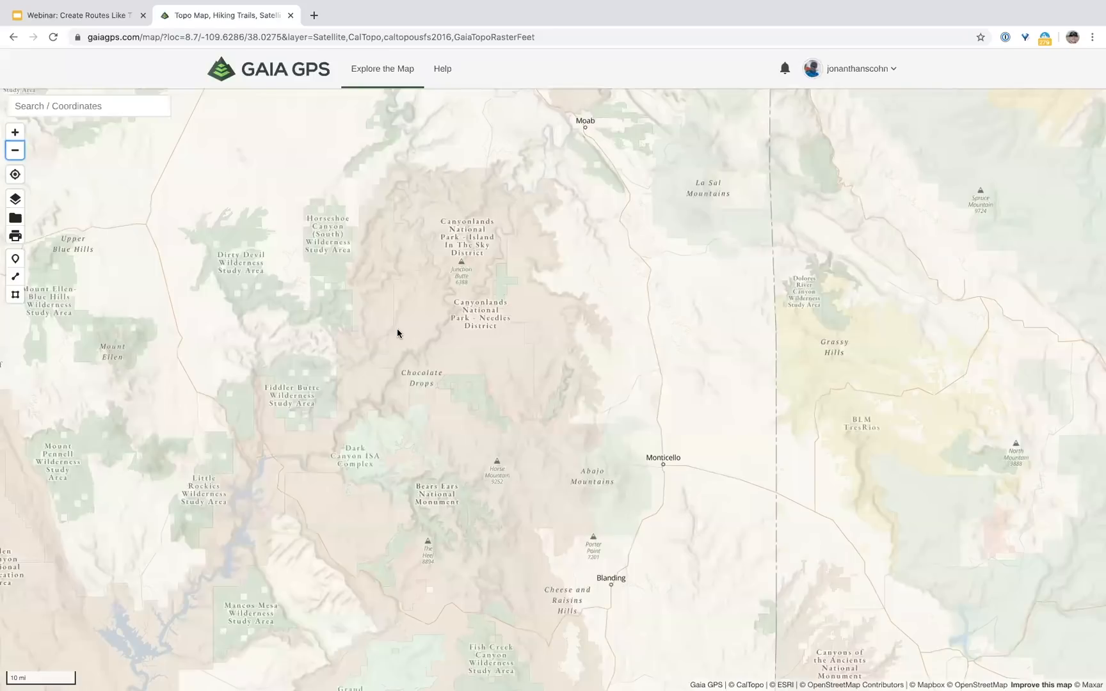
scroll(397, 333, up, 4)
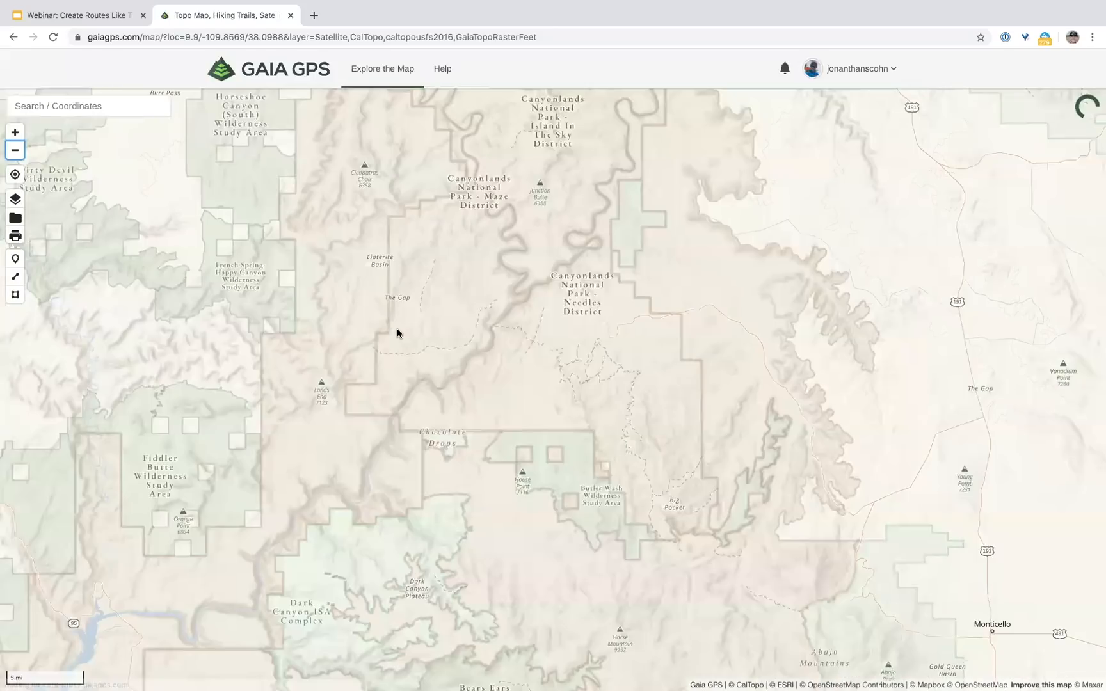
scroll(396, 333, down, 3)
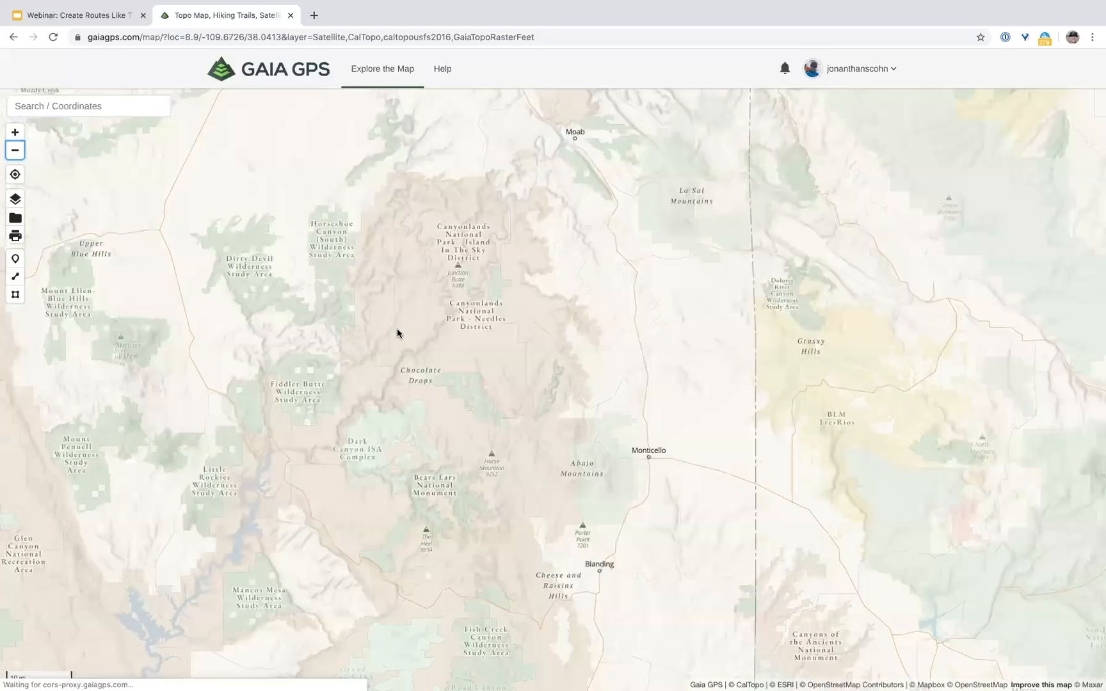
scroll(397, 333, down, 2)
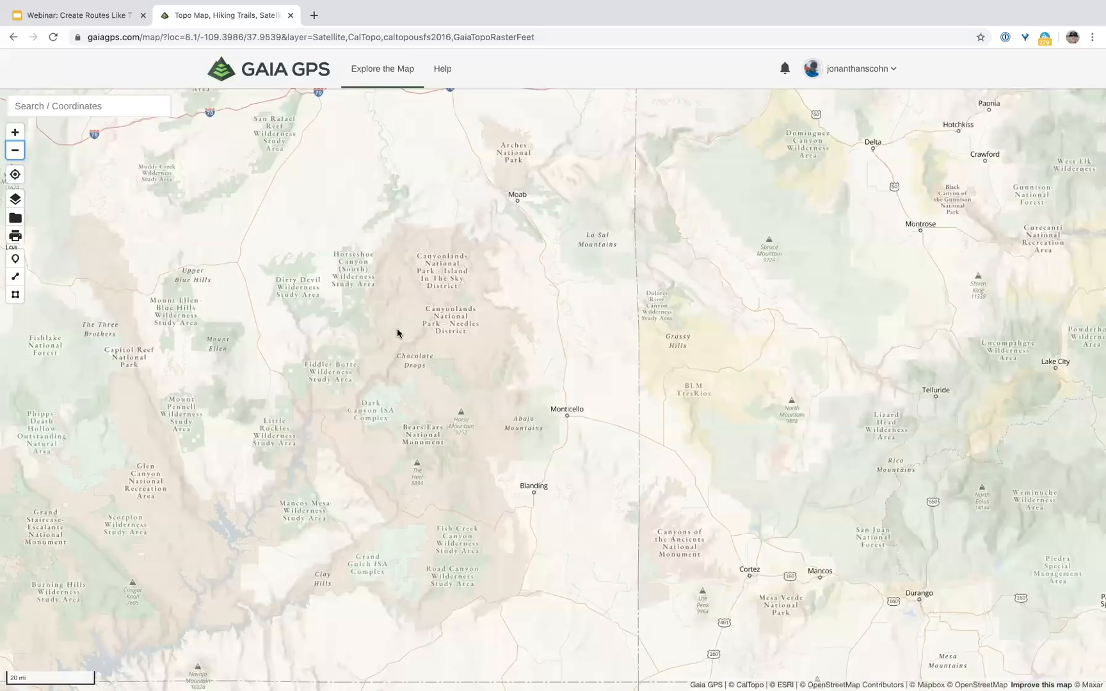
scroll(450, 291, up, 1)
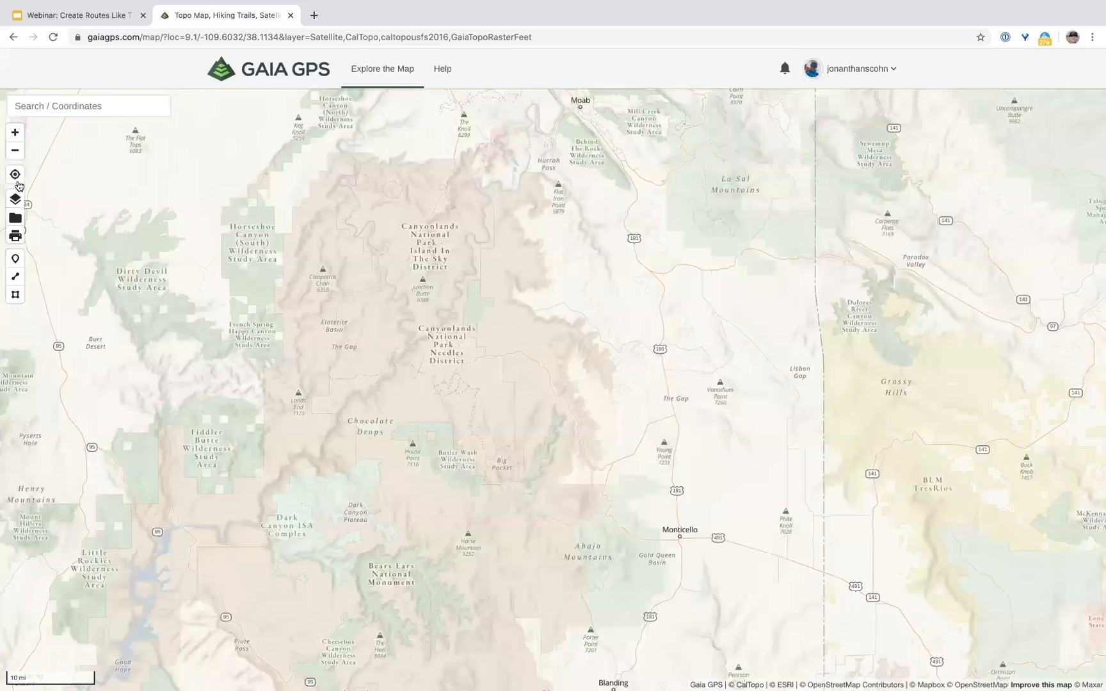
Step: Center the map on the current Denver location, then pan north to Boulder and Longmont
click(16, 181)
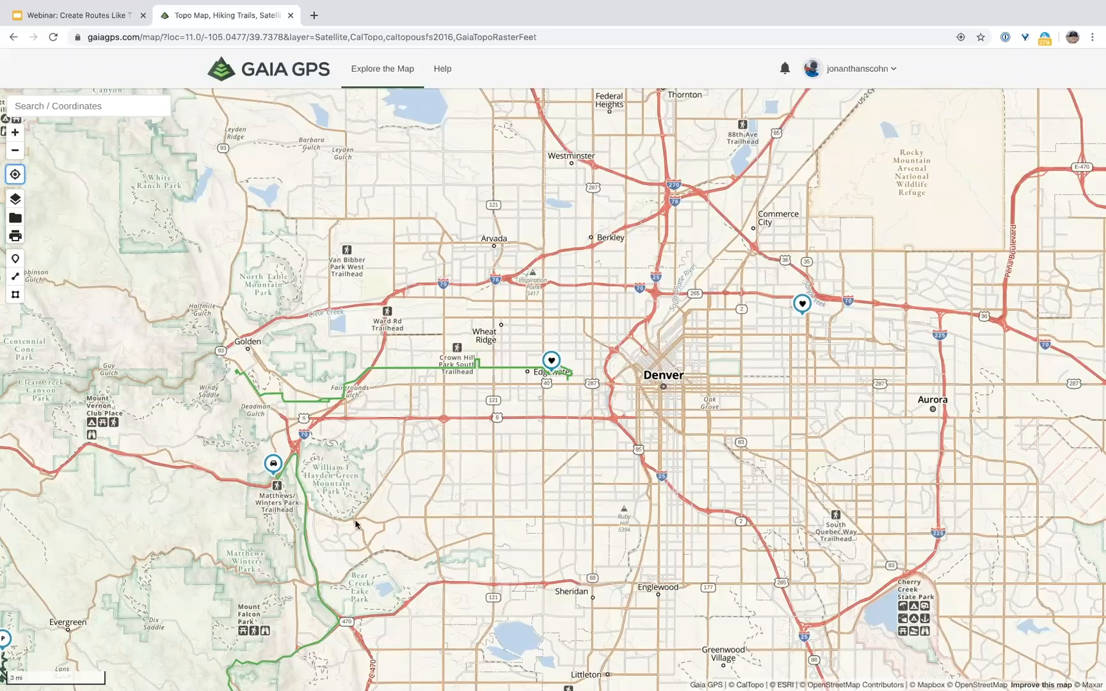
drag(461, 401, 625, 499)
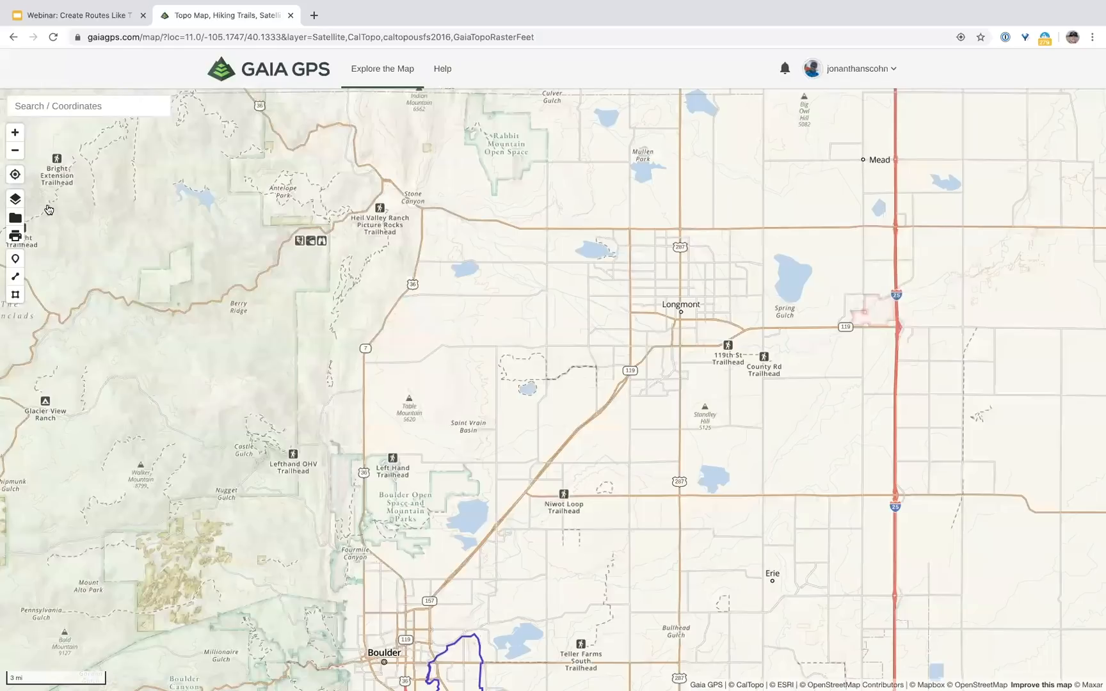
Step: Search 'pinedale', go to Pinedale, Wyoming, and dismiss its label popup
click(74, 109)
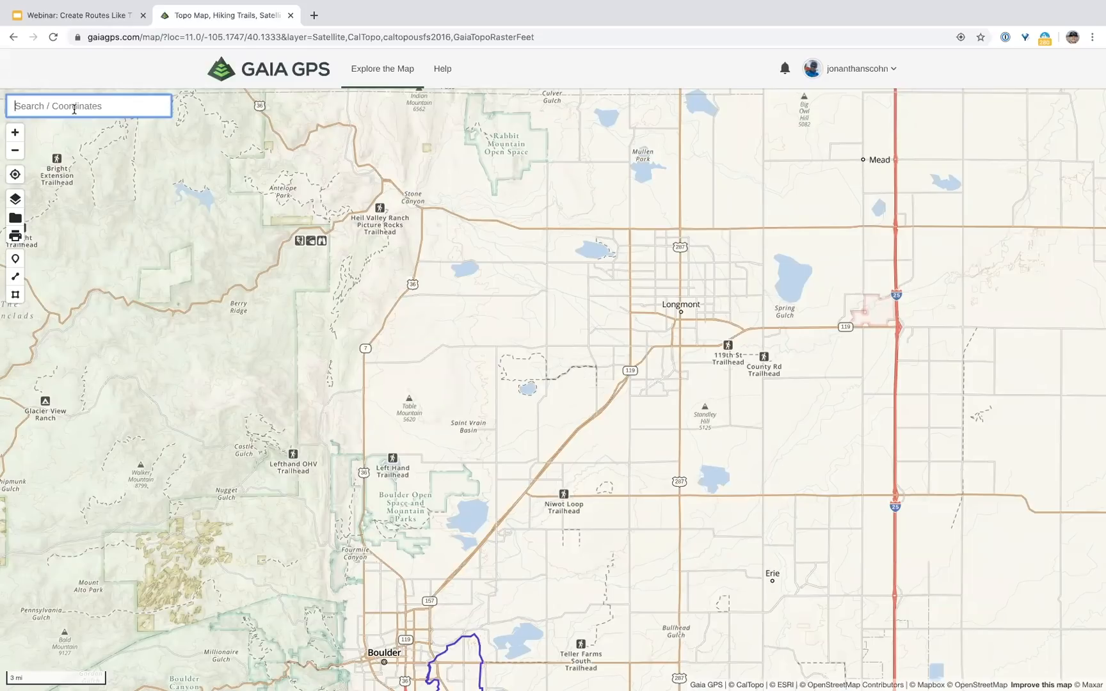
text(pinedale)
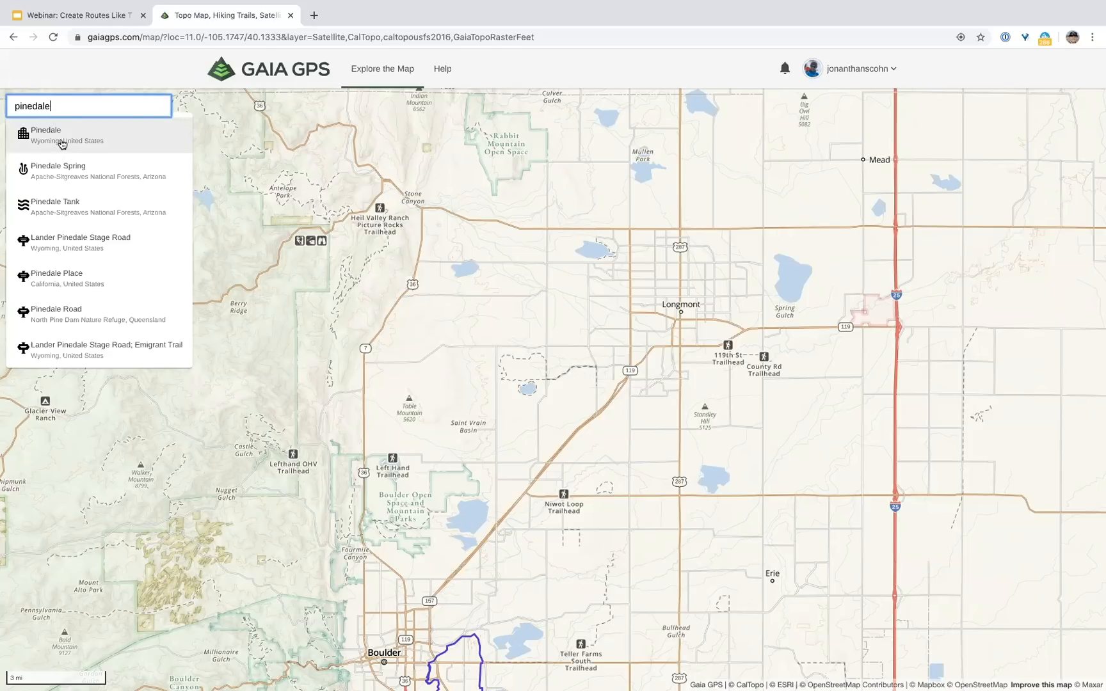
click(62, 144)
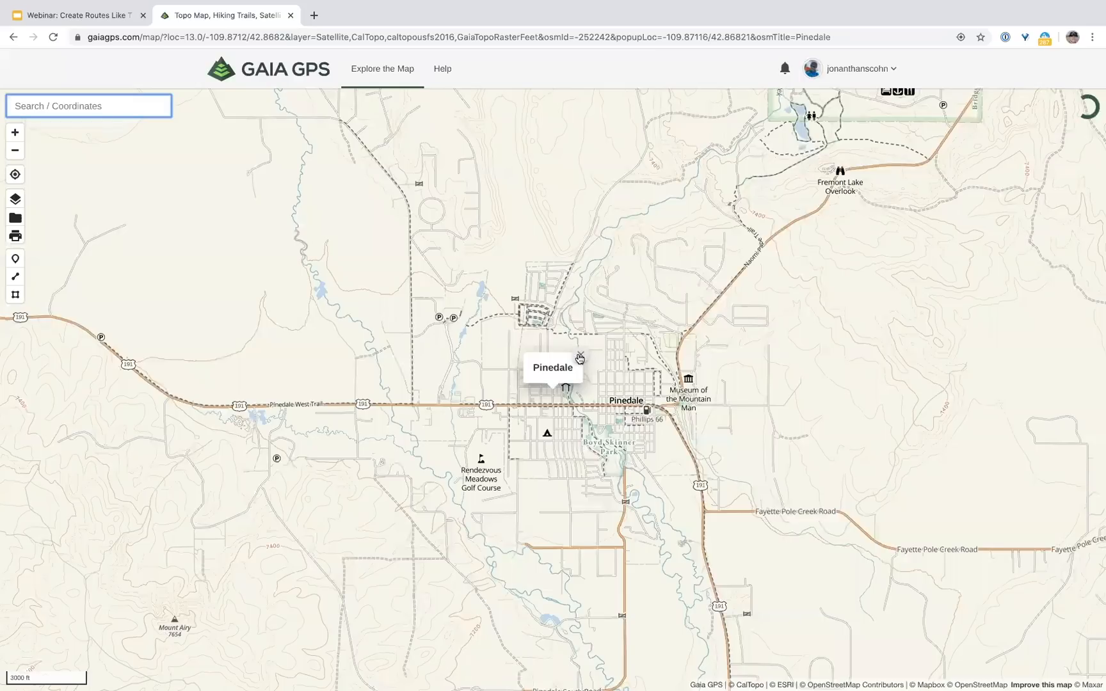
click(579, 358)
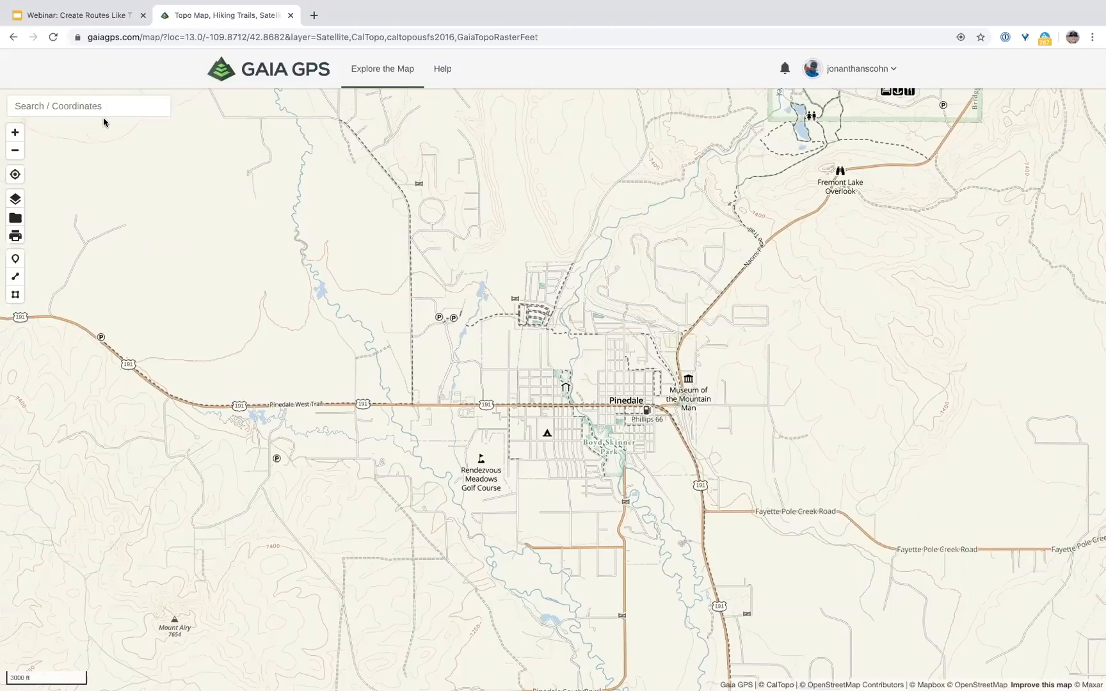
Step: Show the Map Layers panel listing Satellite, USGS Topo, USFS 2016 and Gaia Topo
click(15, 199)
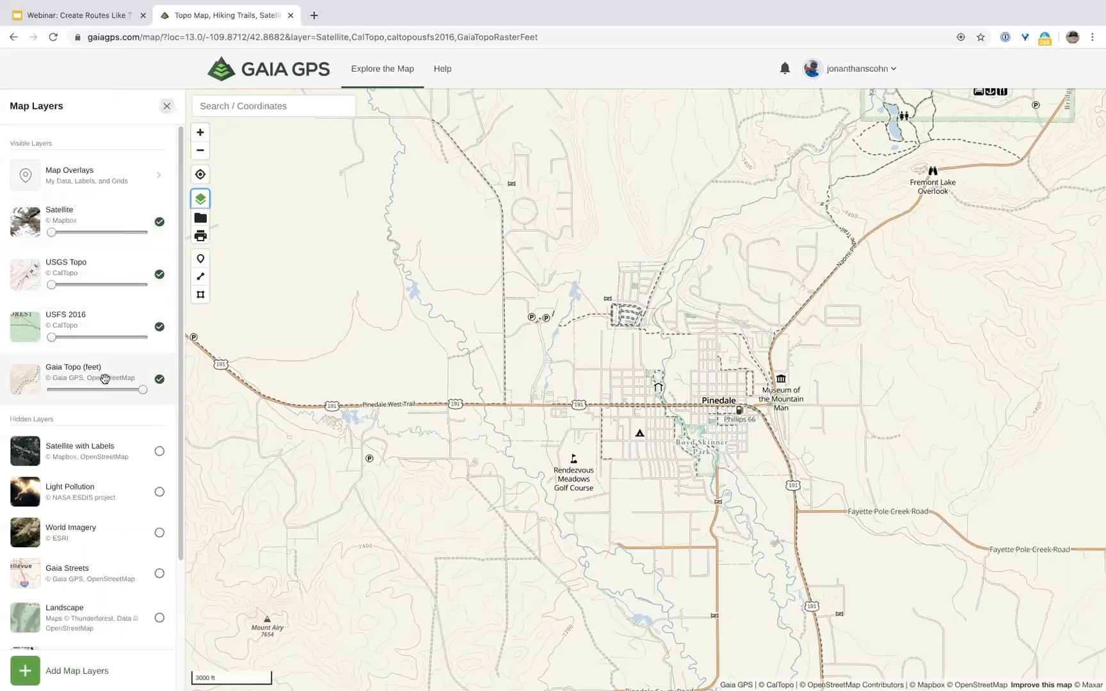
mouse_move(16, 227)
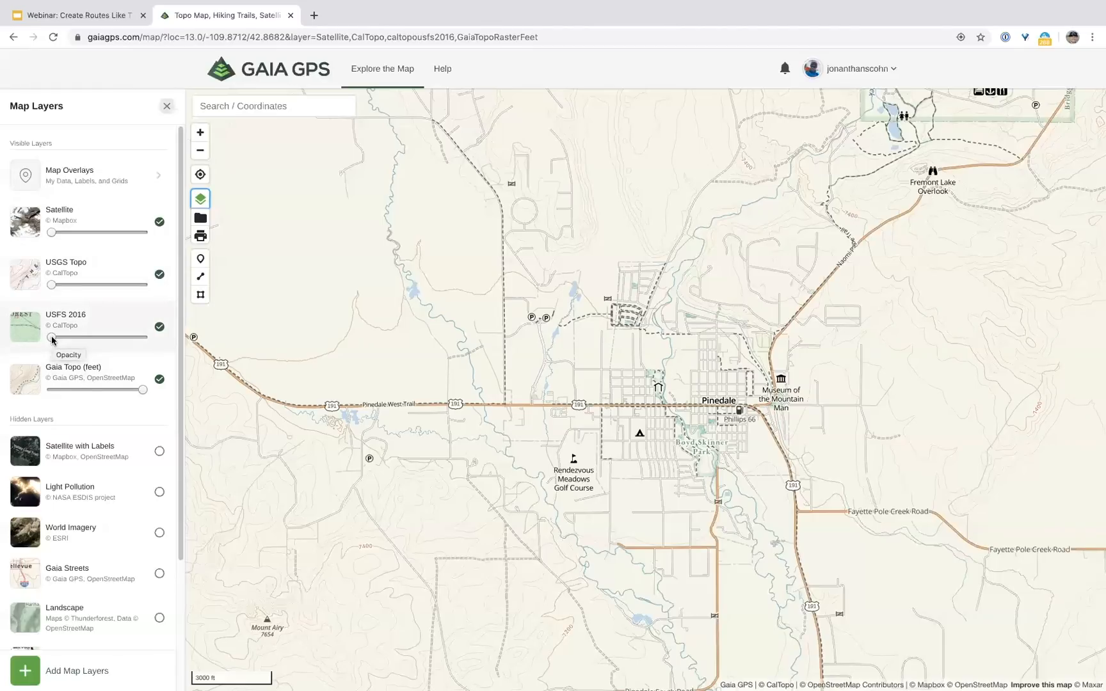
drag(50, 285, 143, 294)
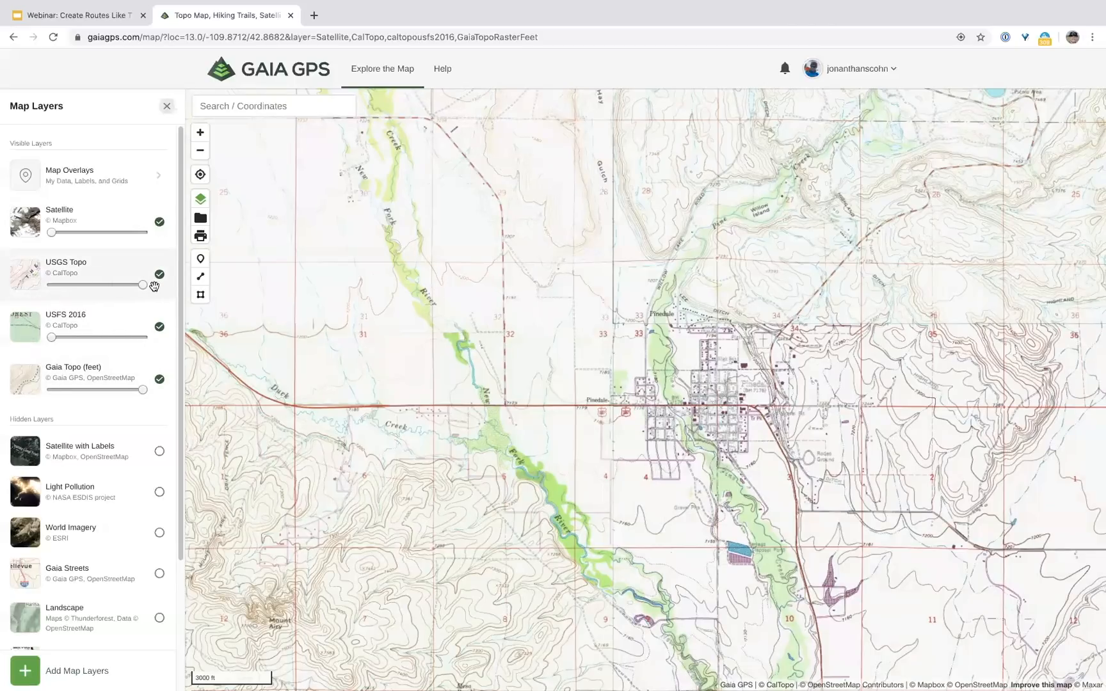
drag(142, 285, 50, 285)
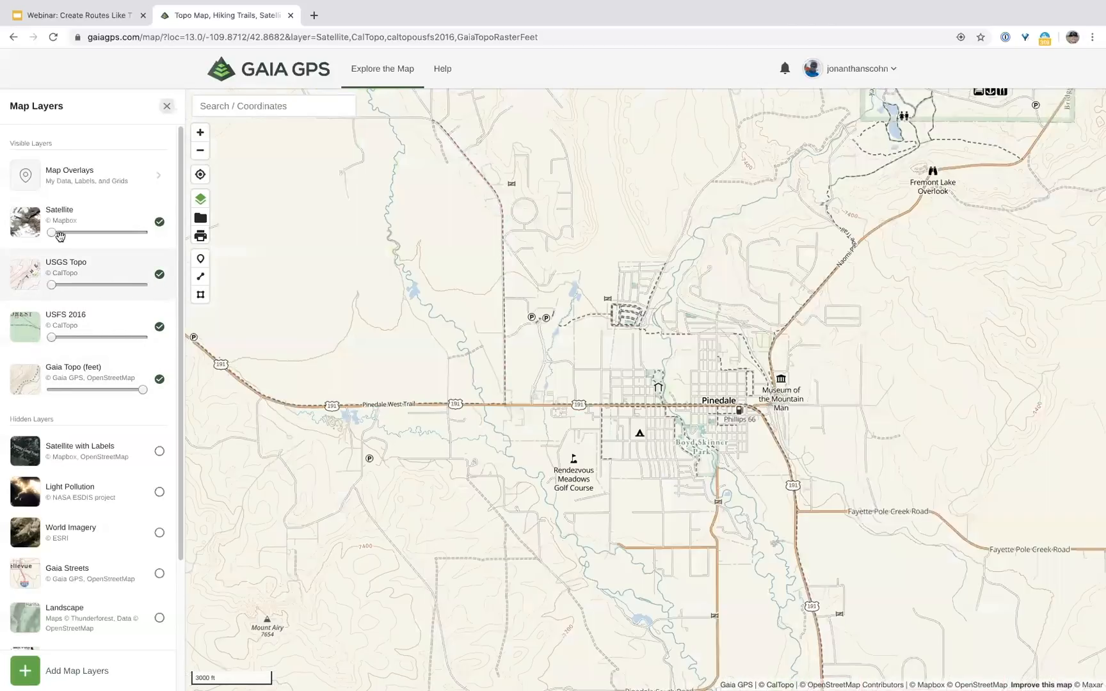
drag(59, 236, 154, 238)
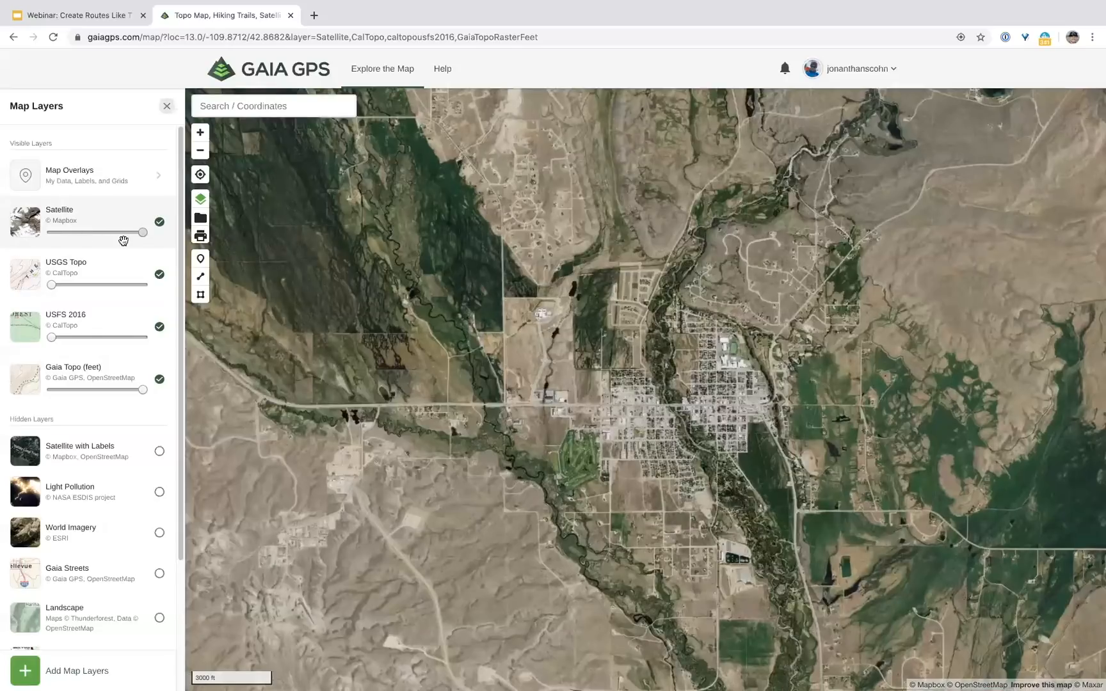
drag(143, 232, 52, 233)
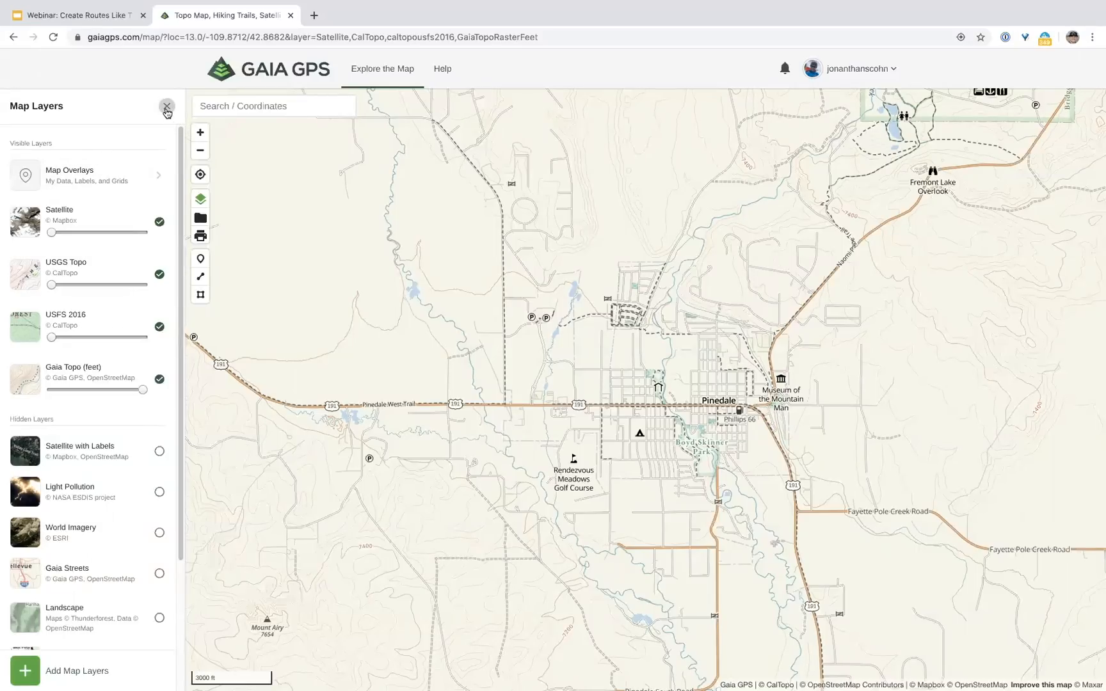
click(167, 106)
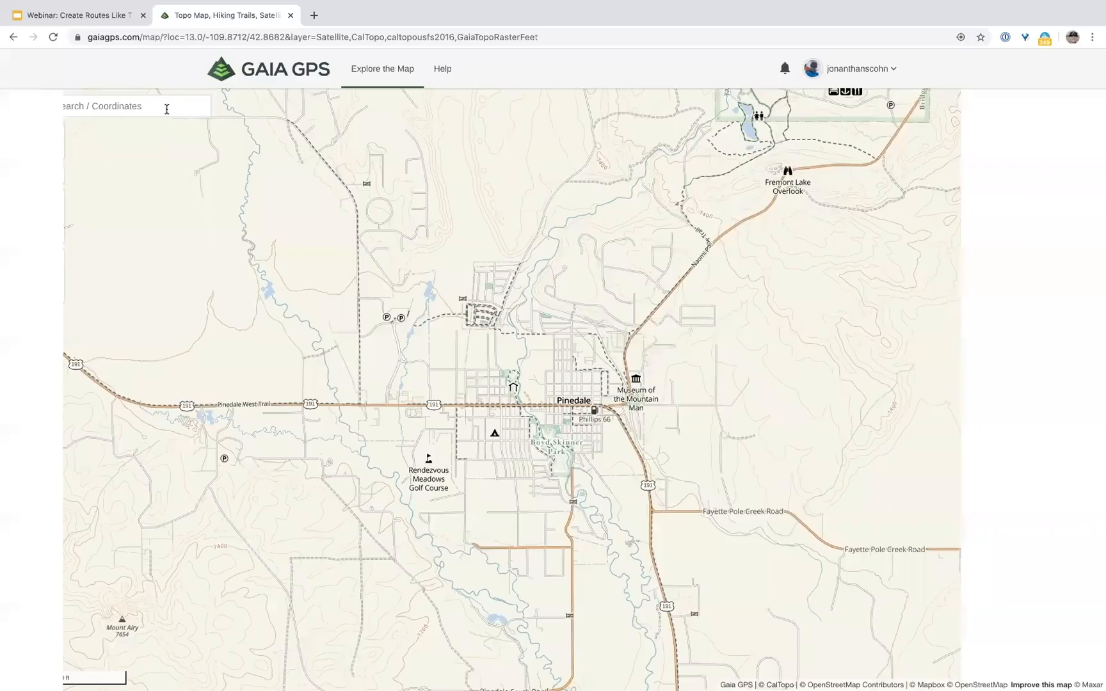
Step: Filter Saved Items to show Routes, Tracks, Waypoints and Areas together
click(17, 218)
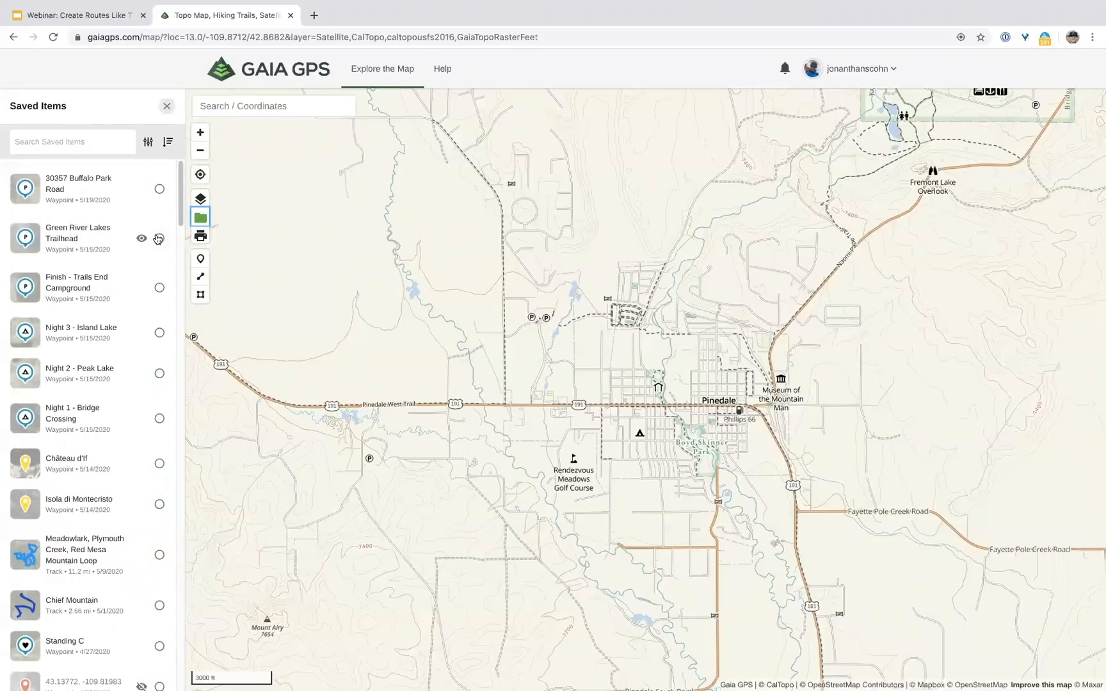
click(147, 142)
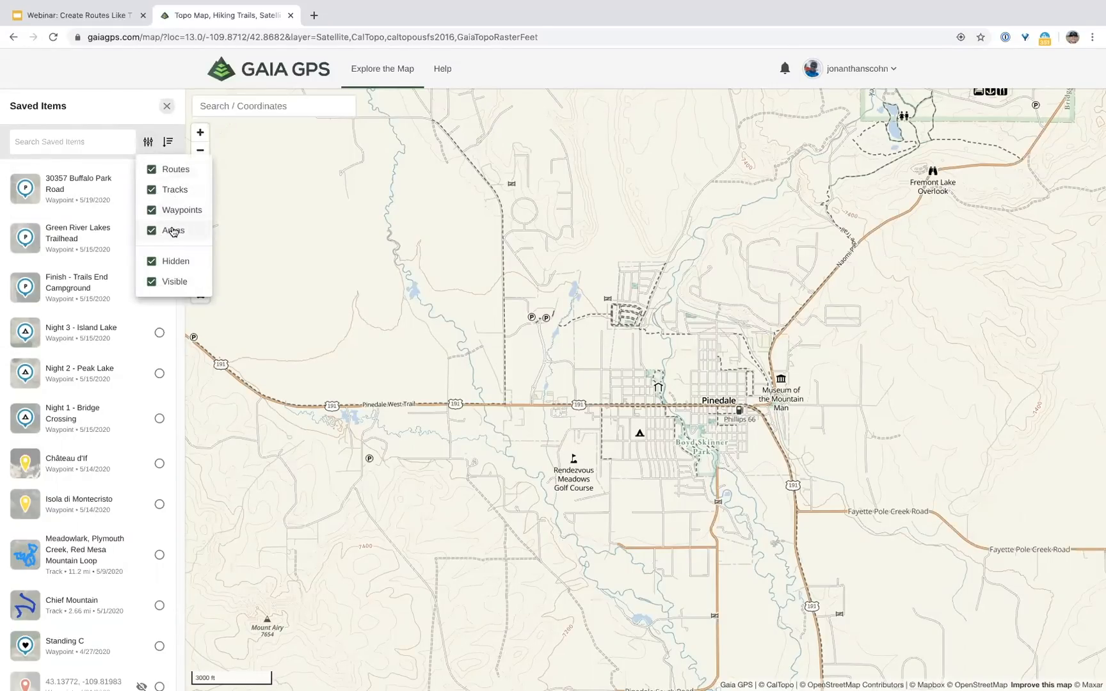
click(152, 189)
click(151, 210)
click(151, 231)
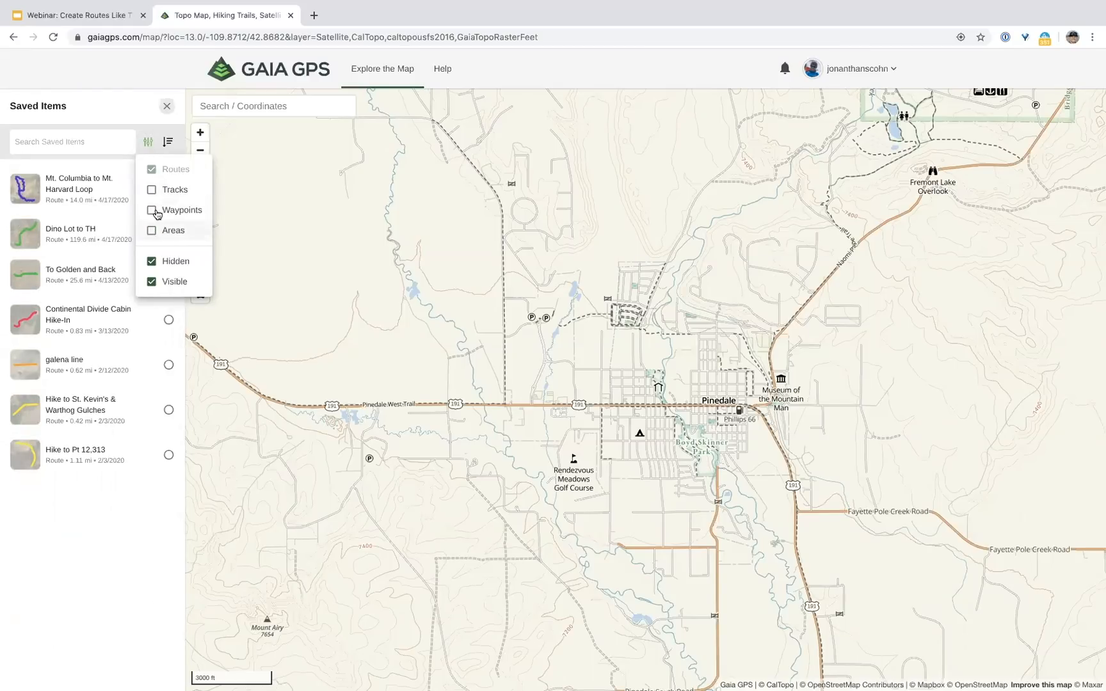
click(151, 189)
click(151, 169)
click(151, 210)
click(152, 231)
click(151, 169)
click(171, 151)
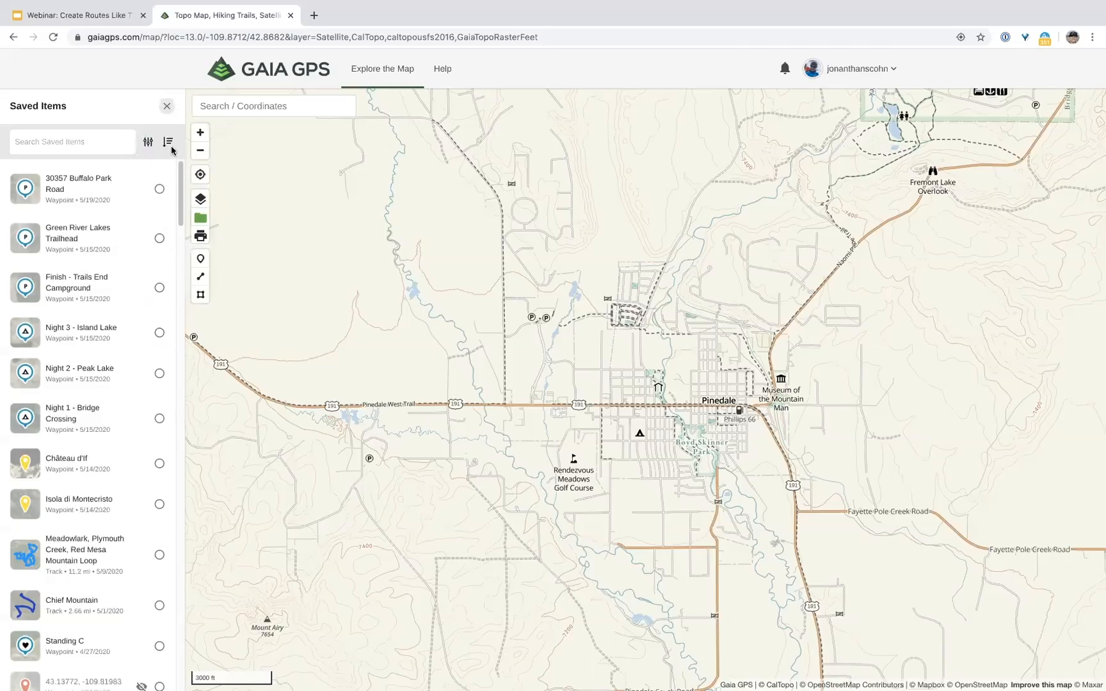
Step: Review the sort options, then close the Saved Items panel to reveal the map
click(168, 143)
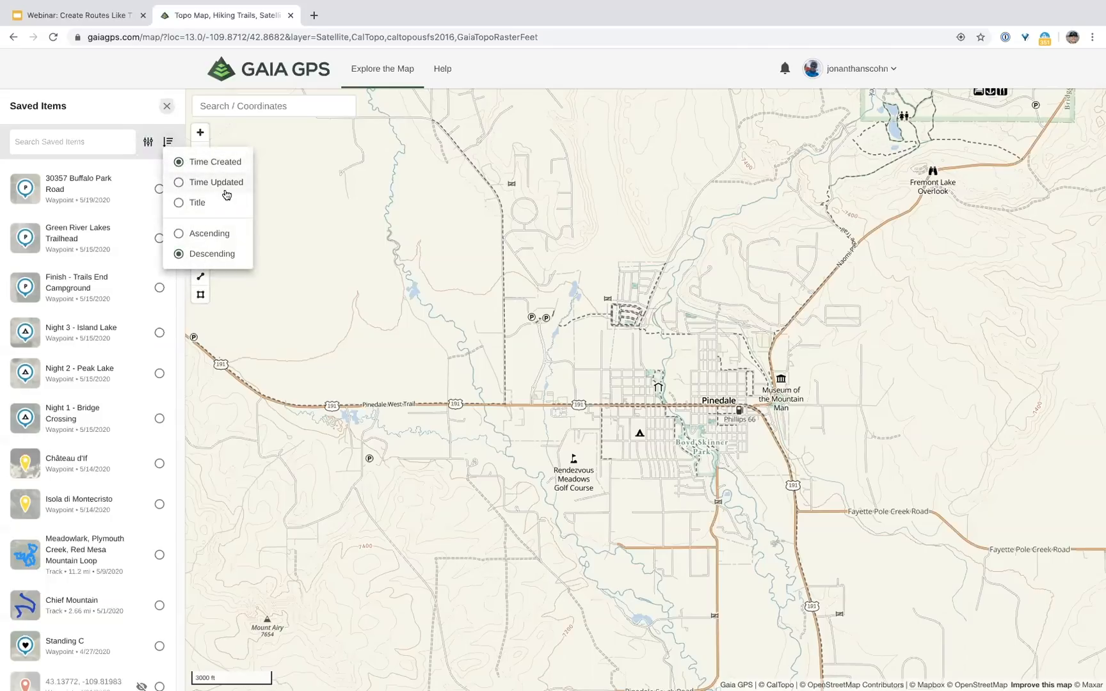
click(140, 126)
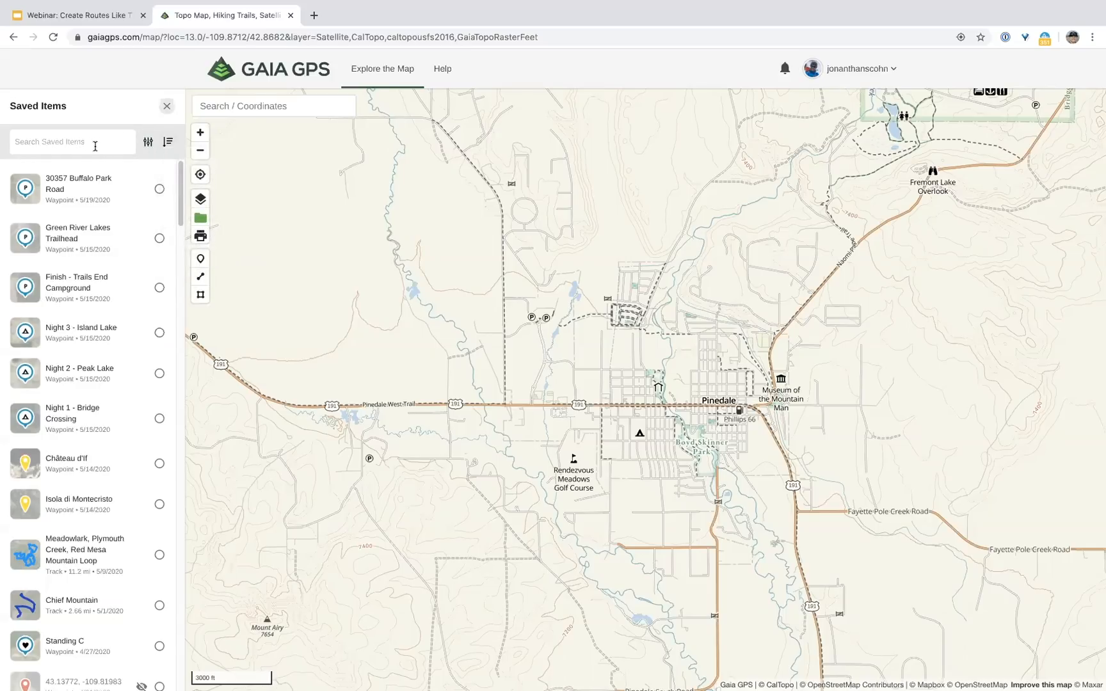
click(167, 107)
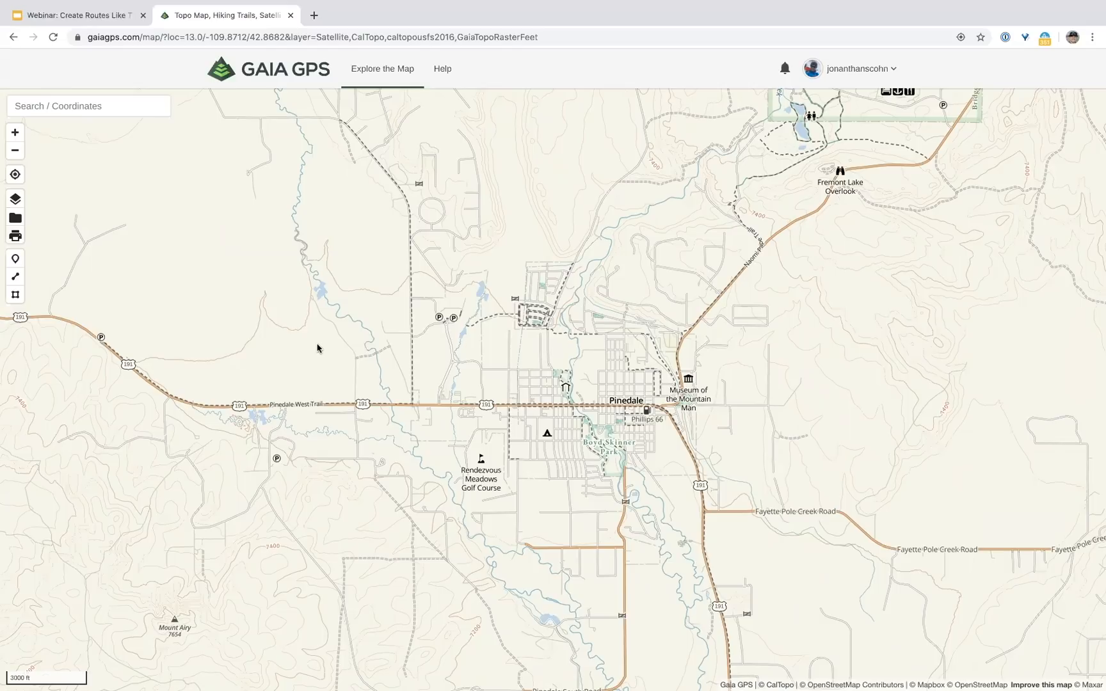
Step: Open the print layout, keeping Portrait orientation and Letter paper size
click(15, 236)
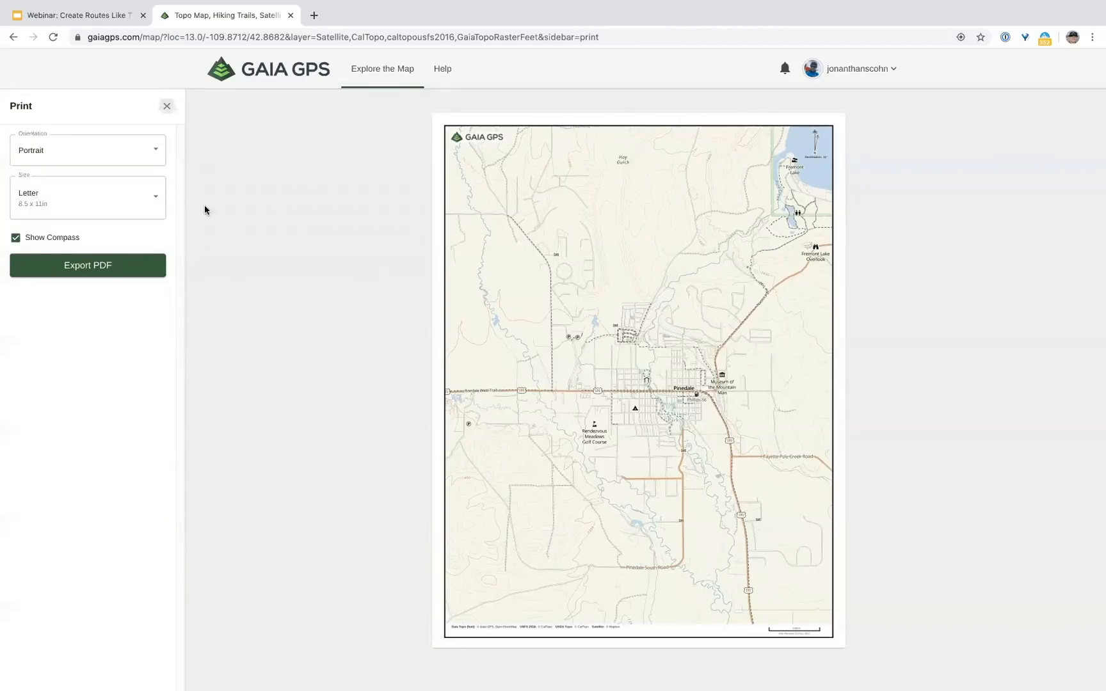
click(150, 156)
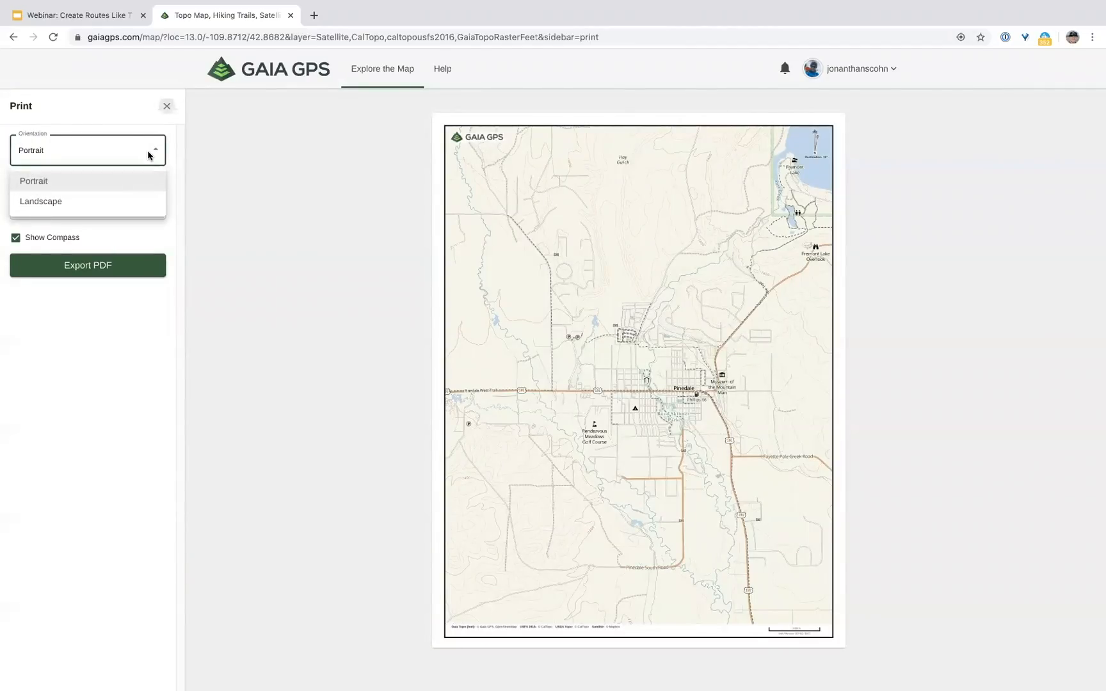
click(134, 262)
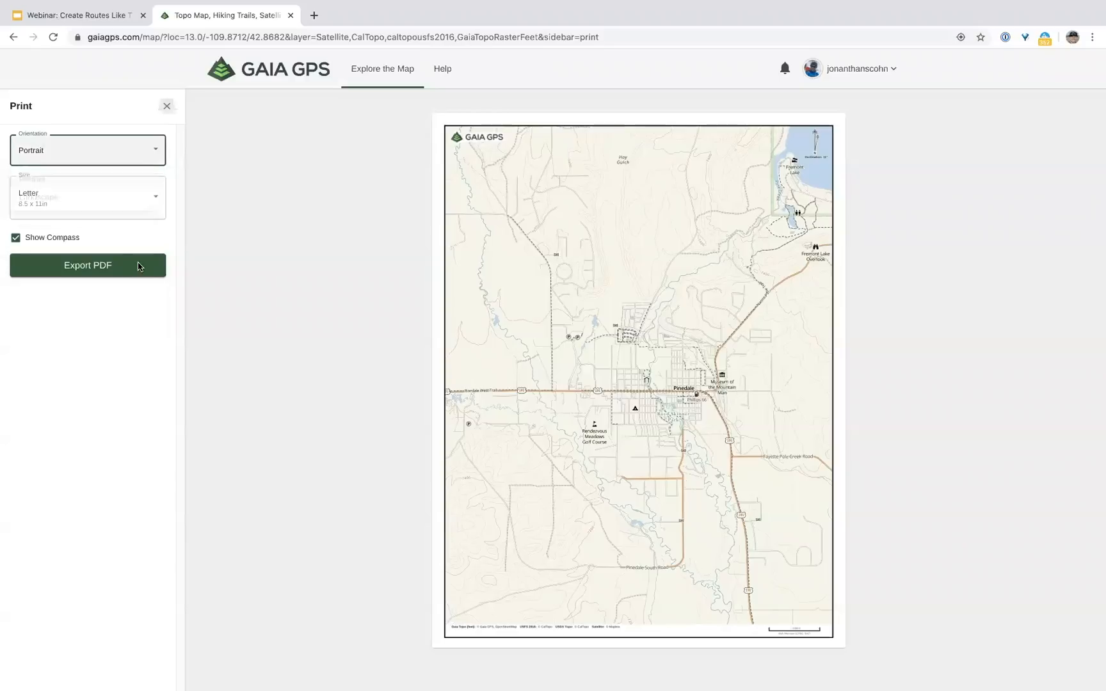
click(131, 201)
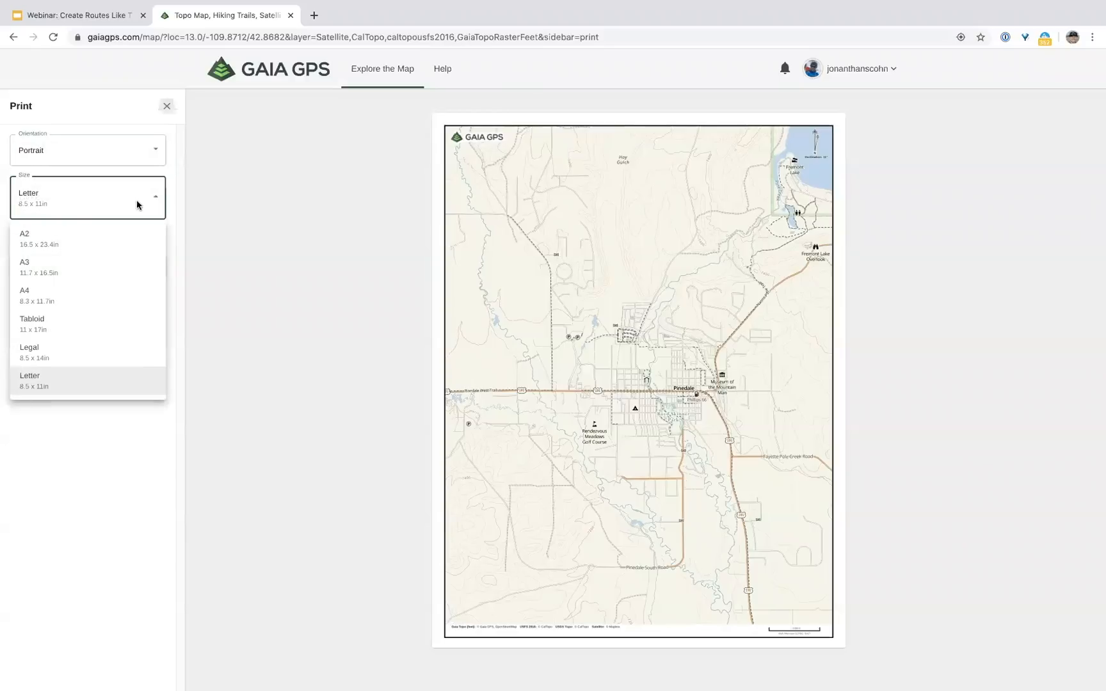
click(110, 429)
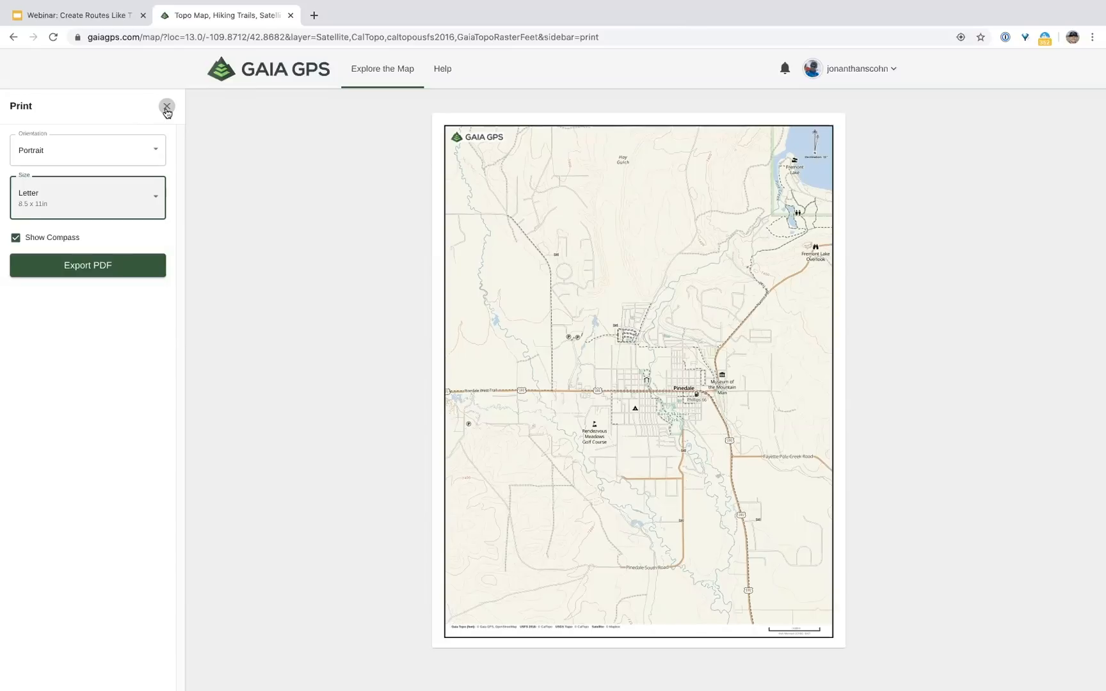
Step: Close the print layout and zoom in two levels on Pinedale's streets
click(166, 107)
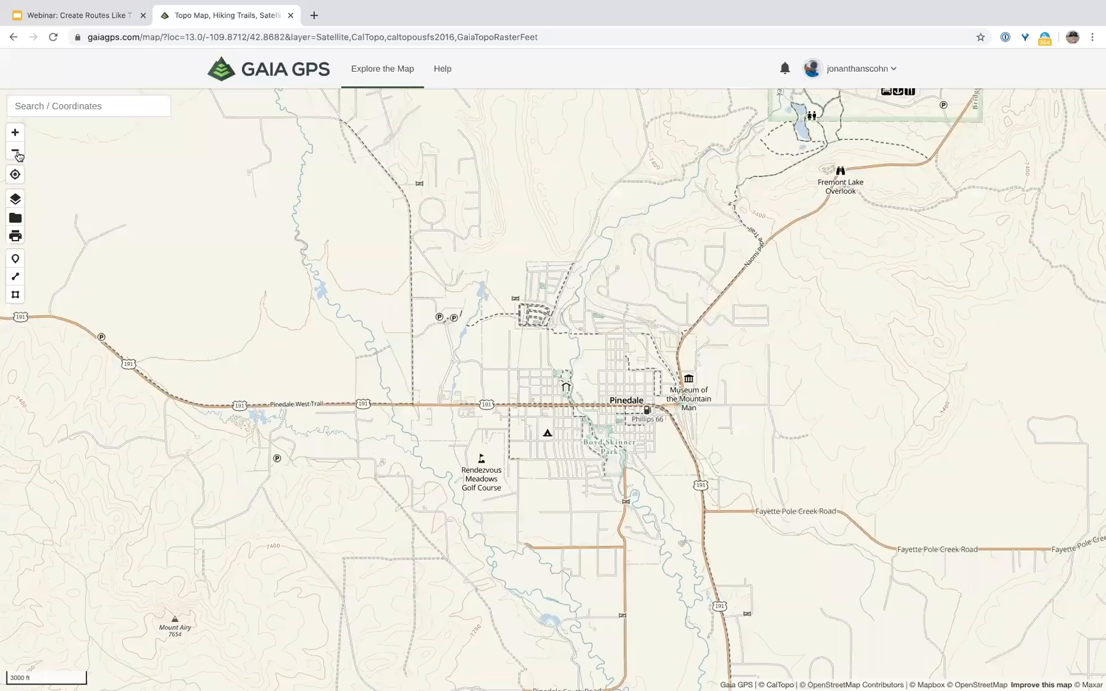
click(17, 133)
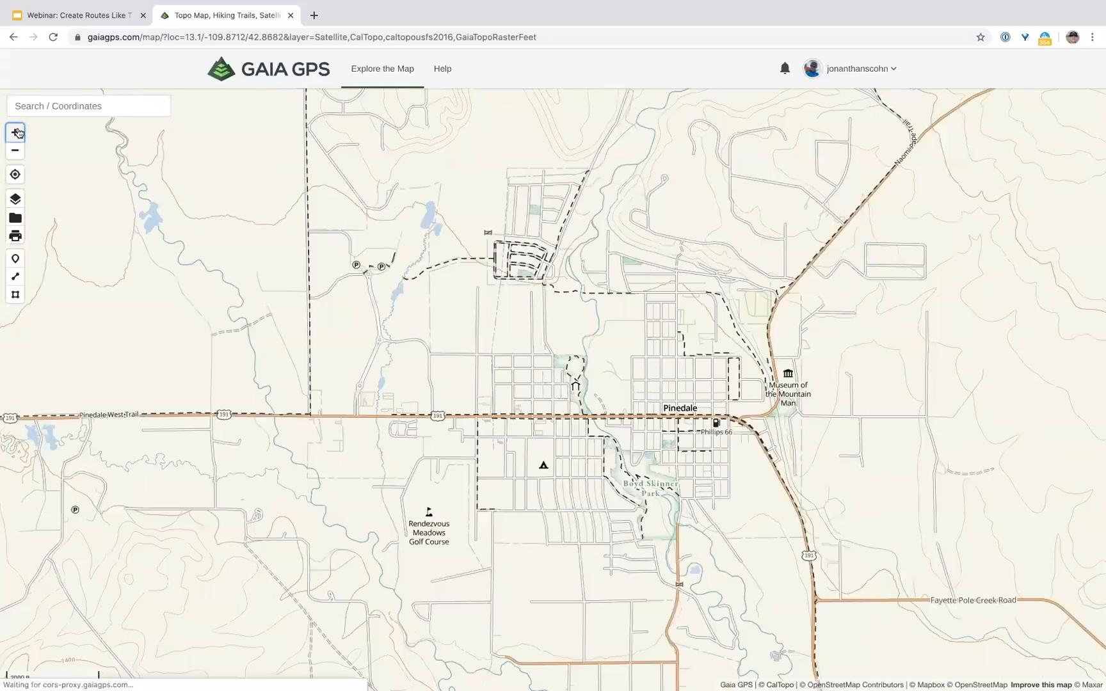
click(17, 132)
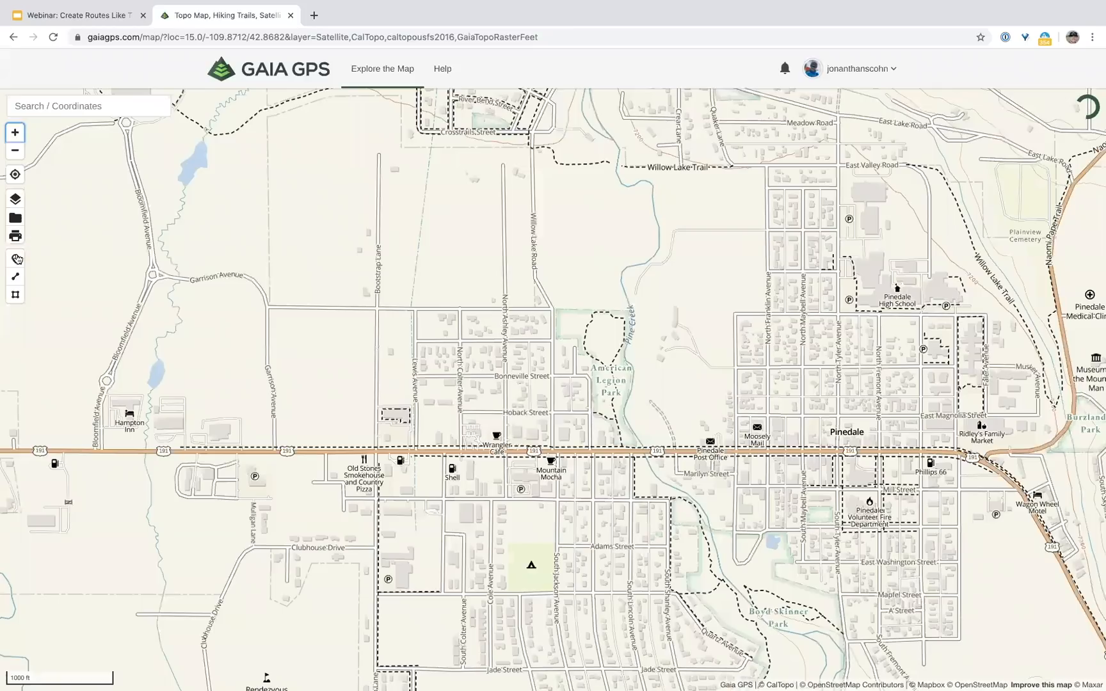
Step: Place a new waypoint at Mountain Mocha in Pinedale and save it
click(16, 260)
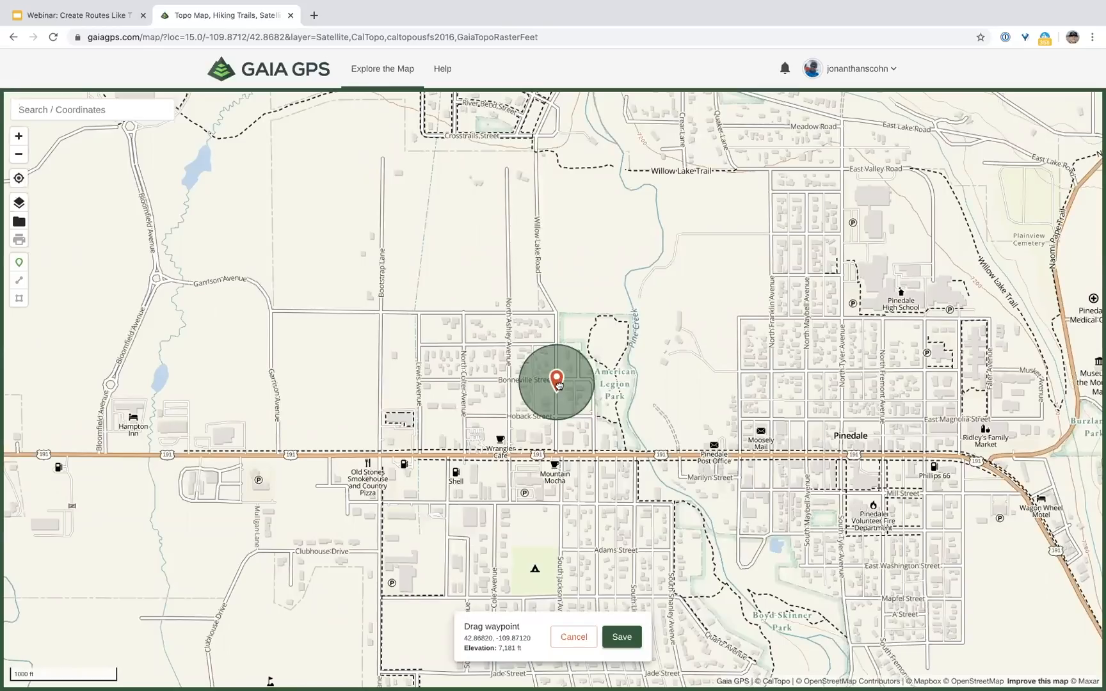
mouse_move(559, 384)
mouse_down()
mouse_move(542, 416)
mouse_move(573, 429)
mouse_move(576, 450)
mouse_up()
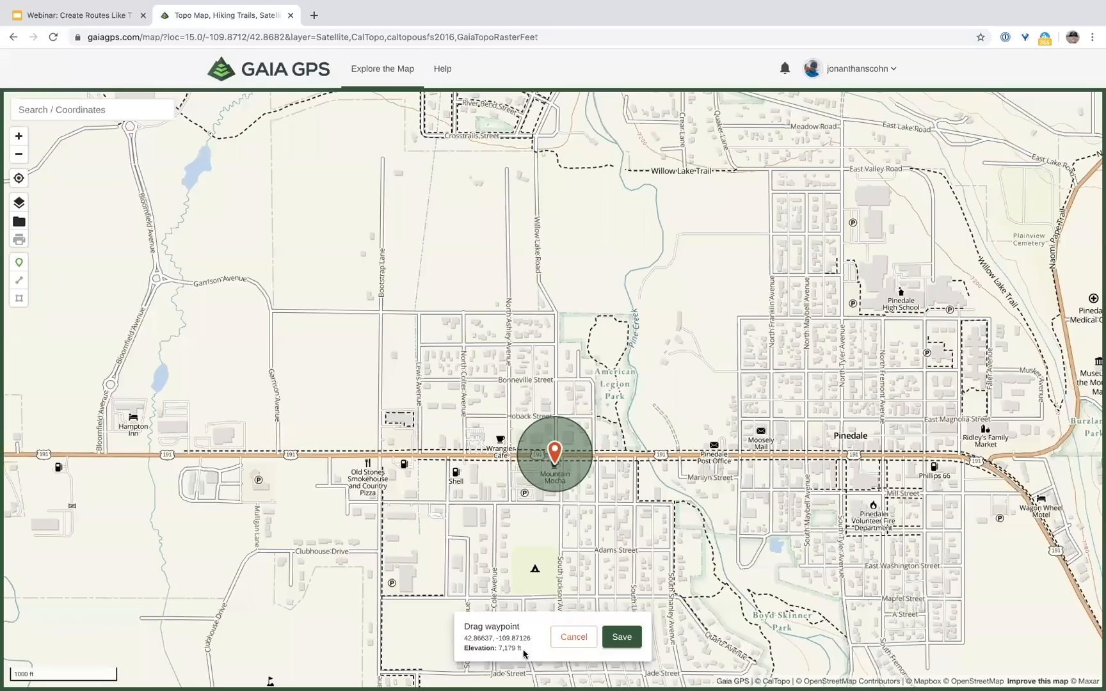
click(622, 638)
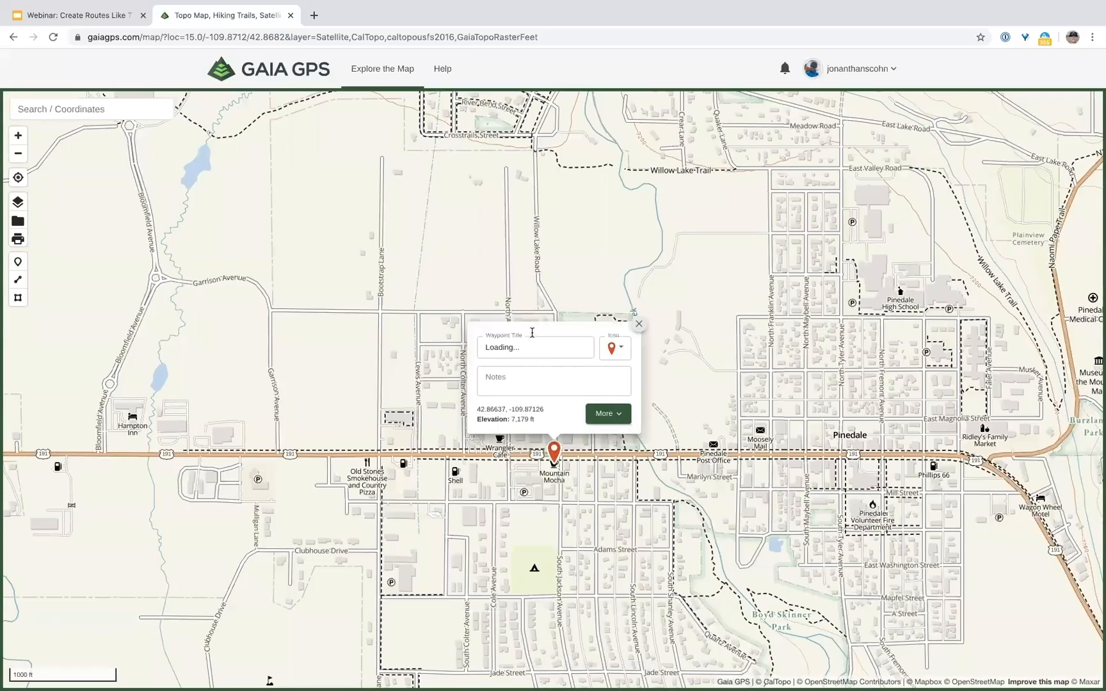
Step: Title the waypoint 'Rendezvous pt', add note 'meet me here', and give it a coffee cup icon
triple_click(561, 341)
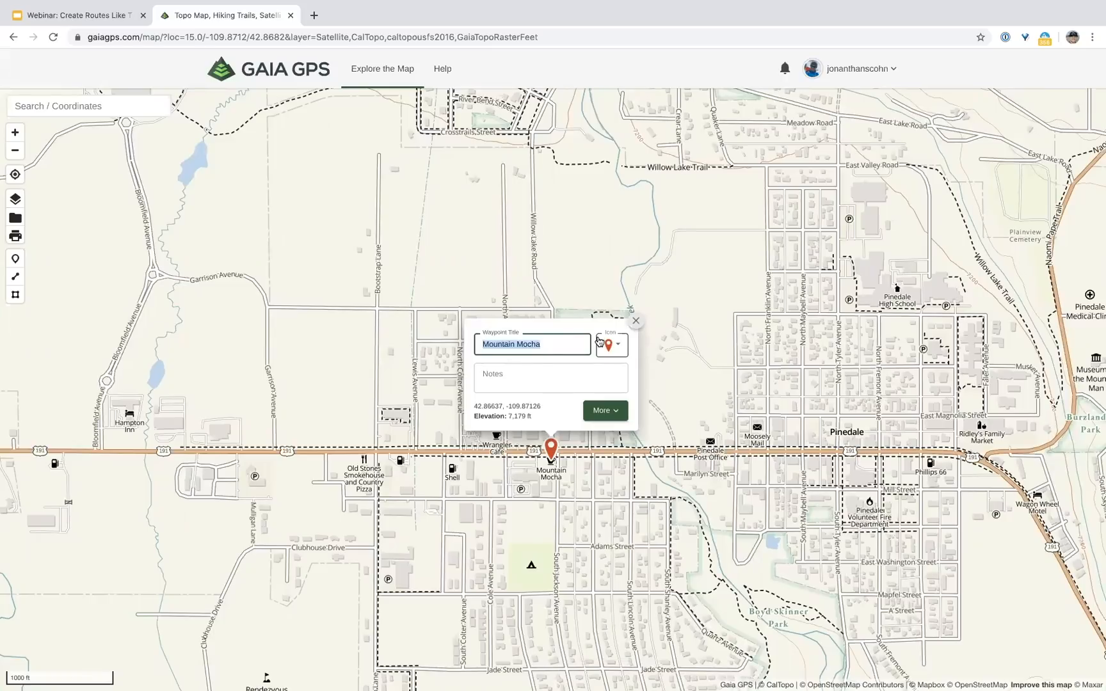
text(Rendezvous pt)
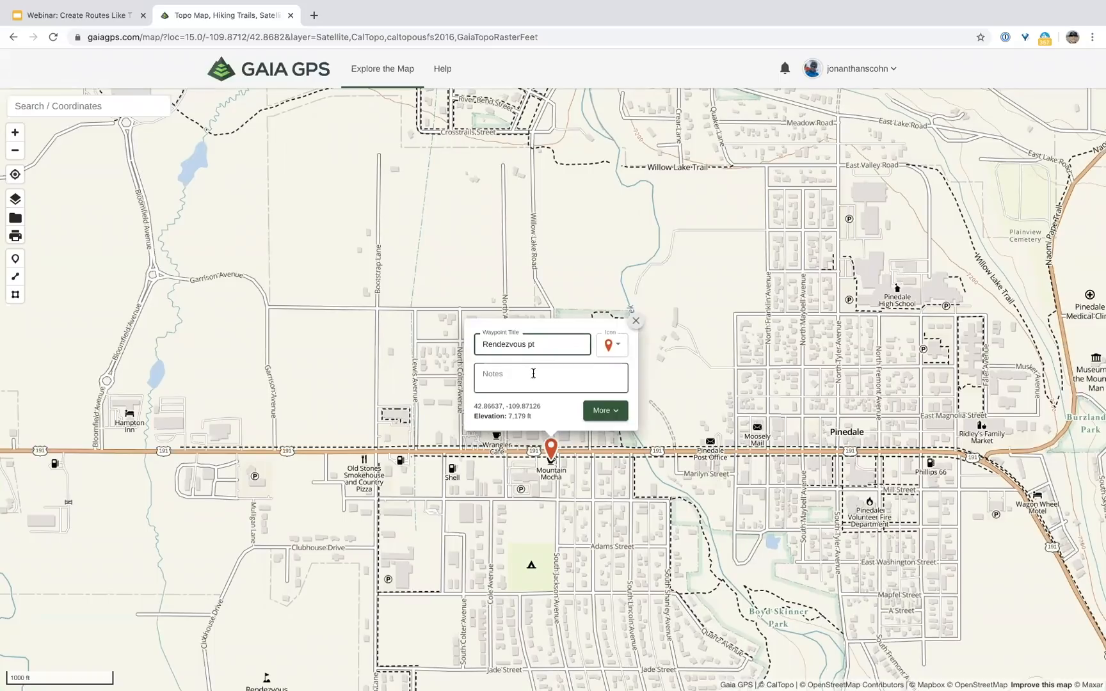
click(534, 376)
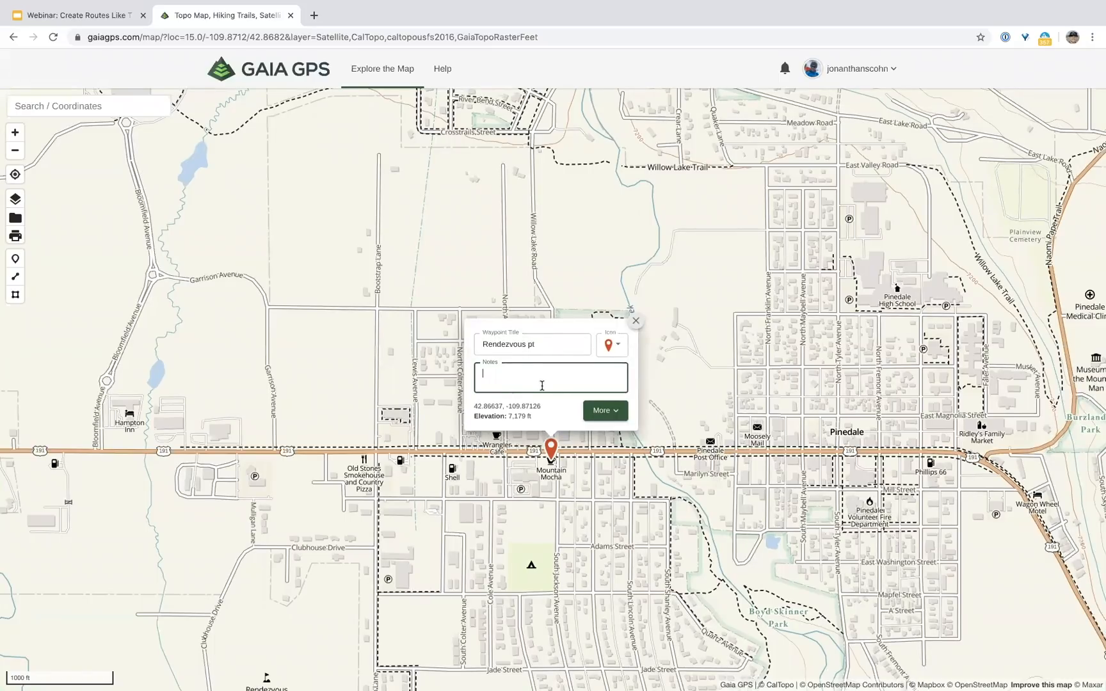
text(meet me here)
click(617, 348)
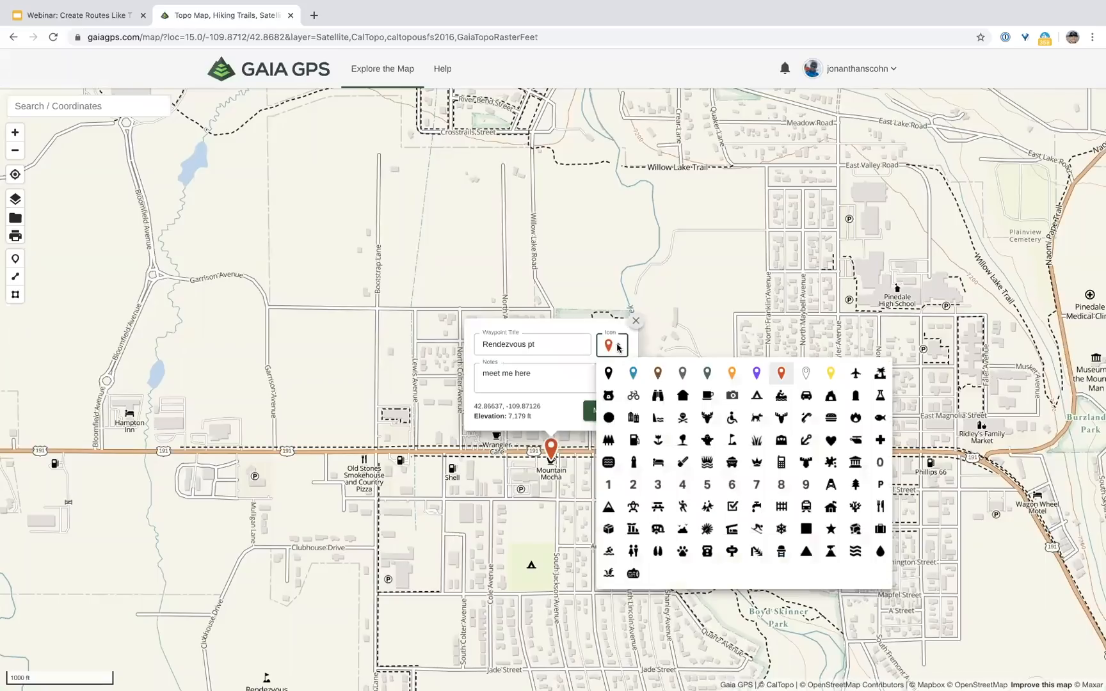
click(707, 398)
click(636, 323)
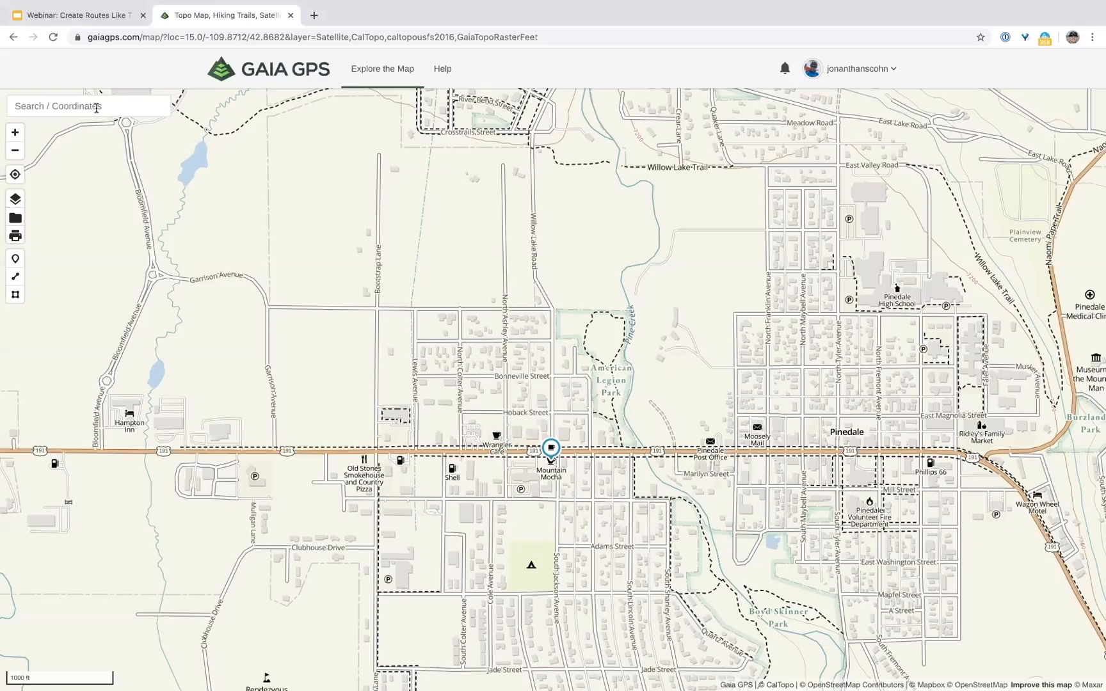
Step: Zoom out and center the Wind River Range with its campsite and parking waypoints
click(15, 151)
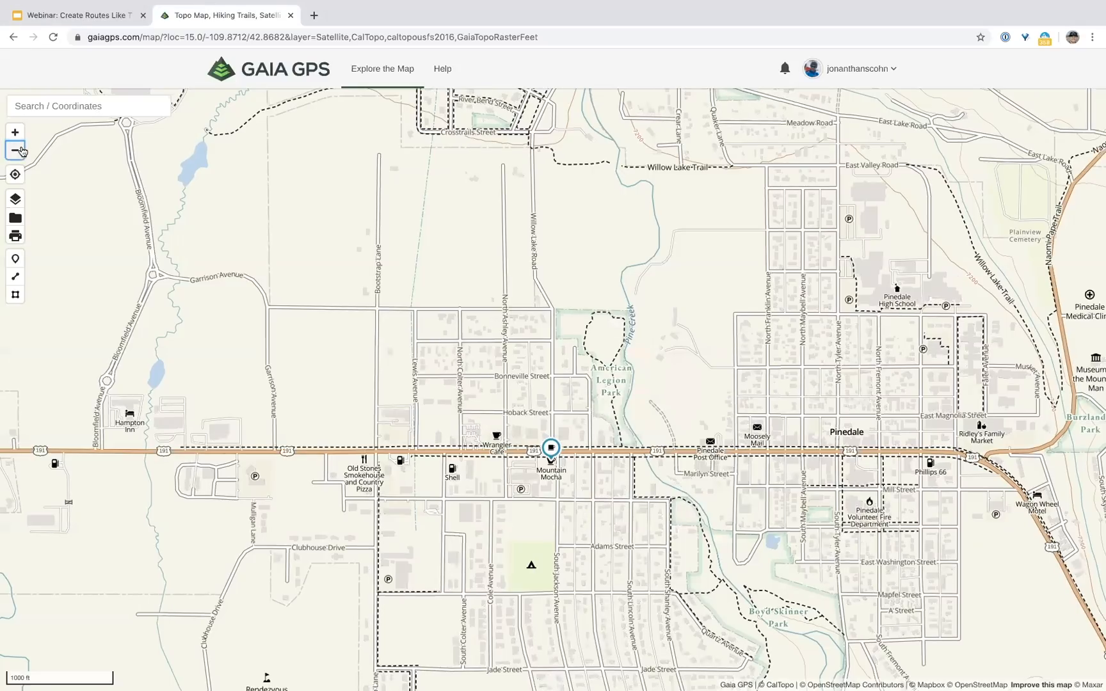
click(15, 150)
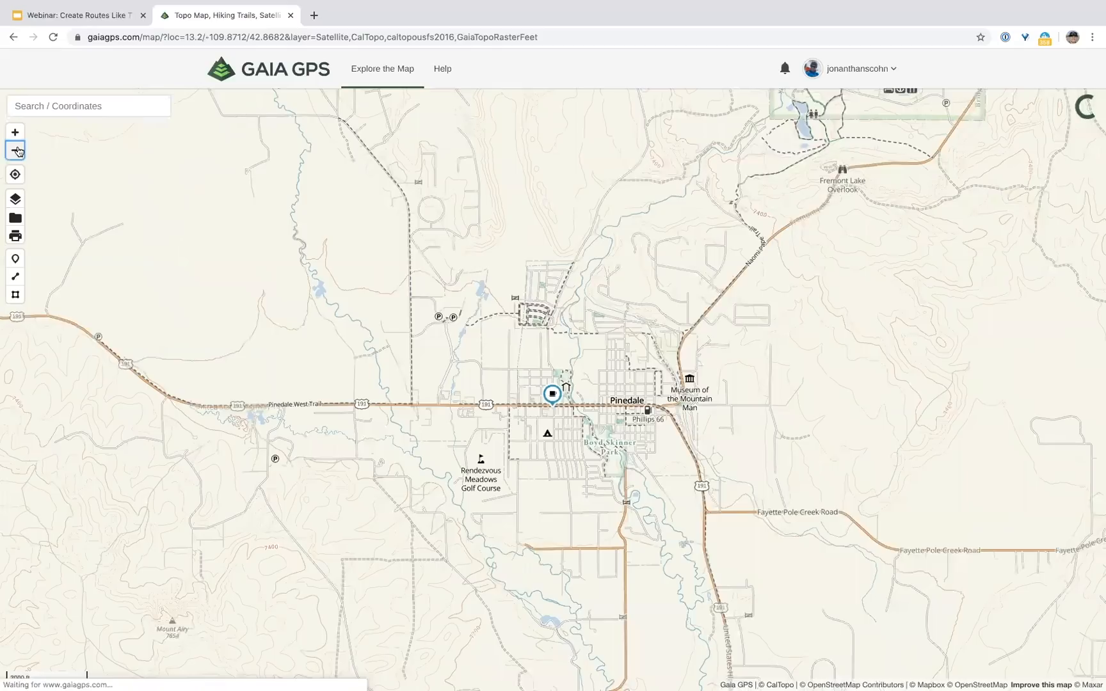
scroll(532, 219, down, 5)
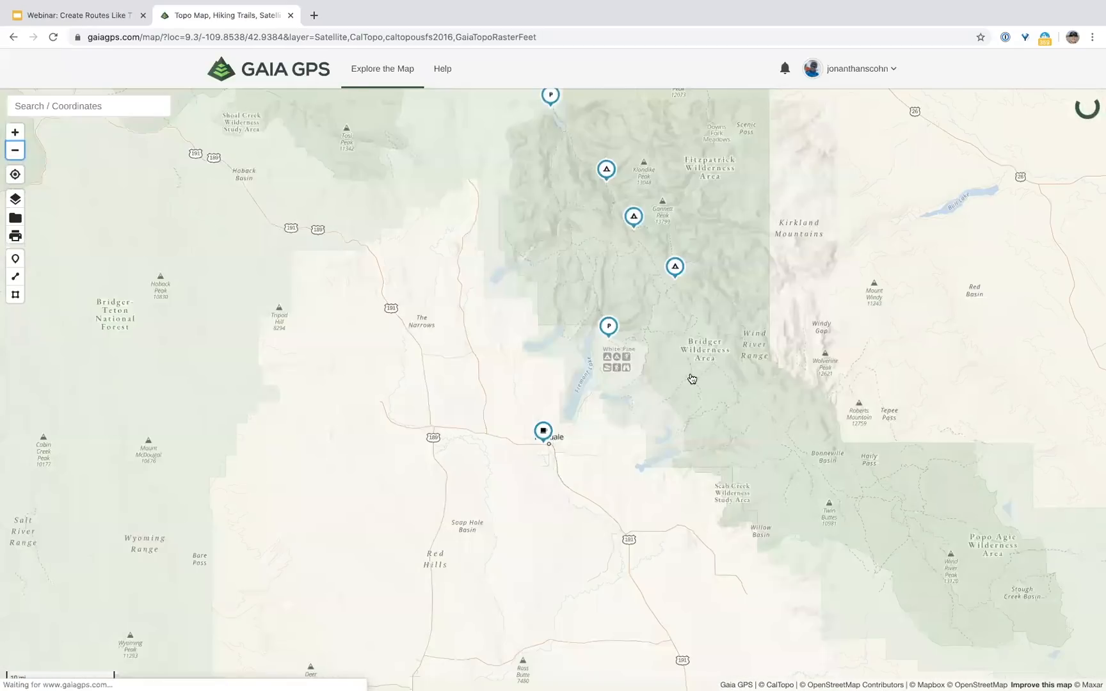
drag(672, 318, 654, 365)
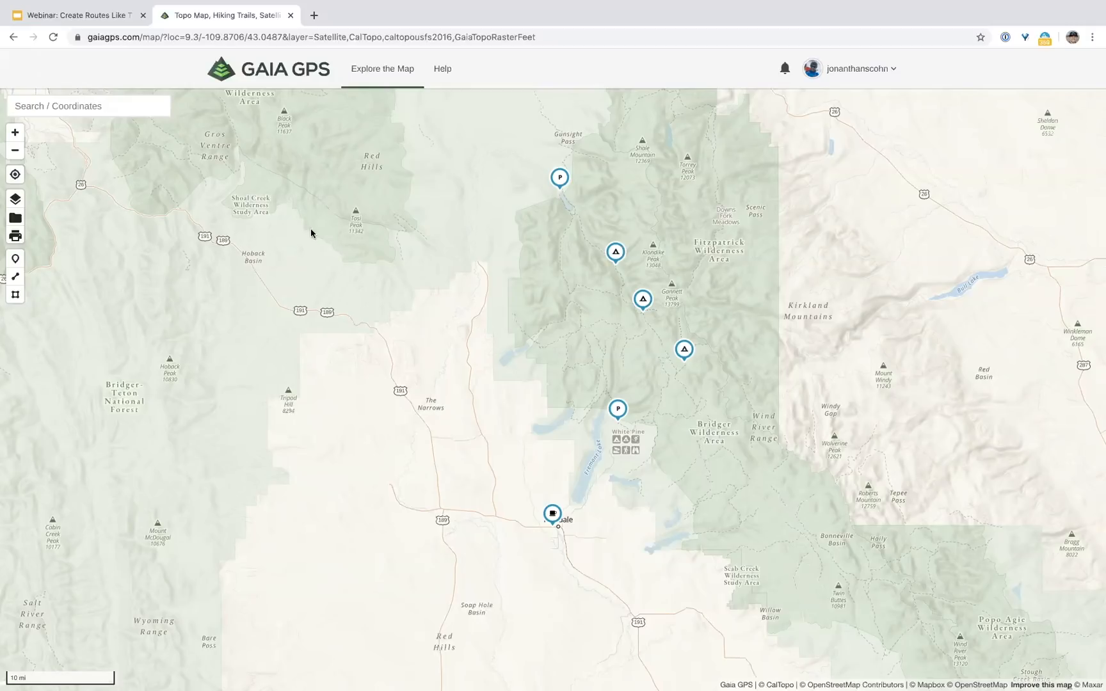
Step: Search the pasted coordinates to jump the map to Elklund Lake
click(101, 109)
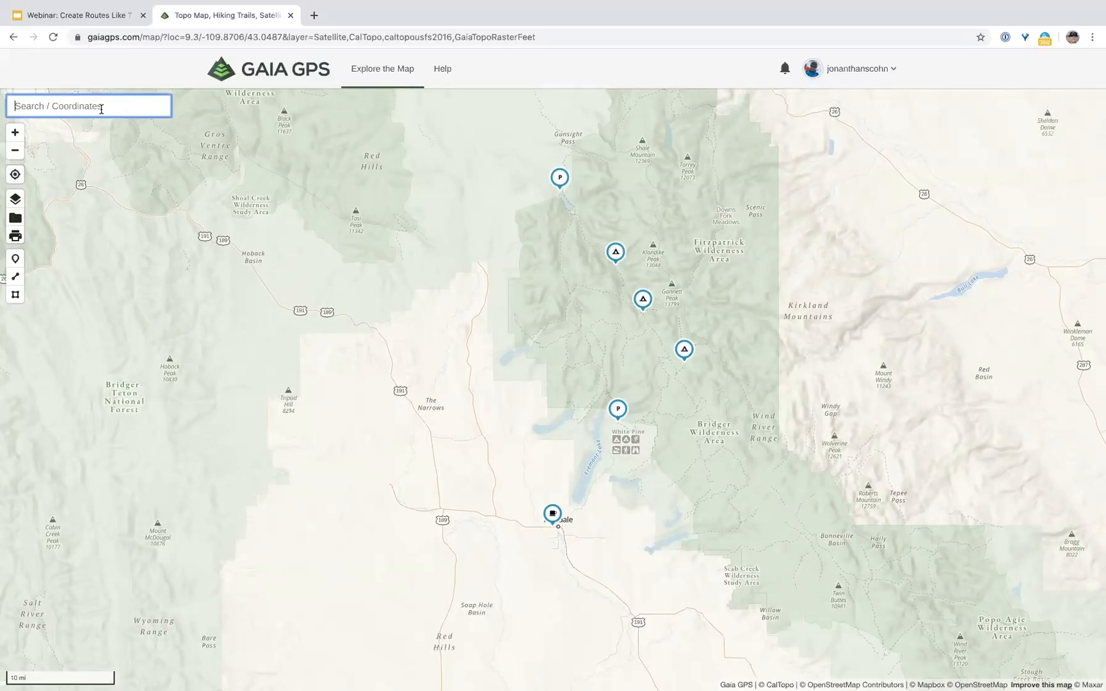
text(43.02114, -109.67913)
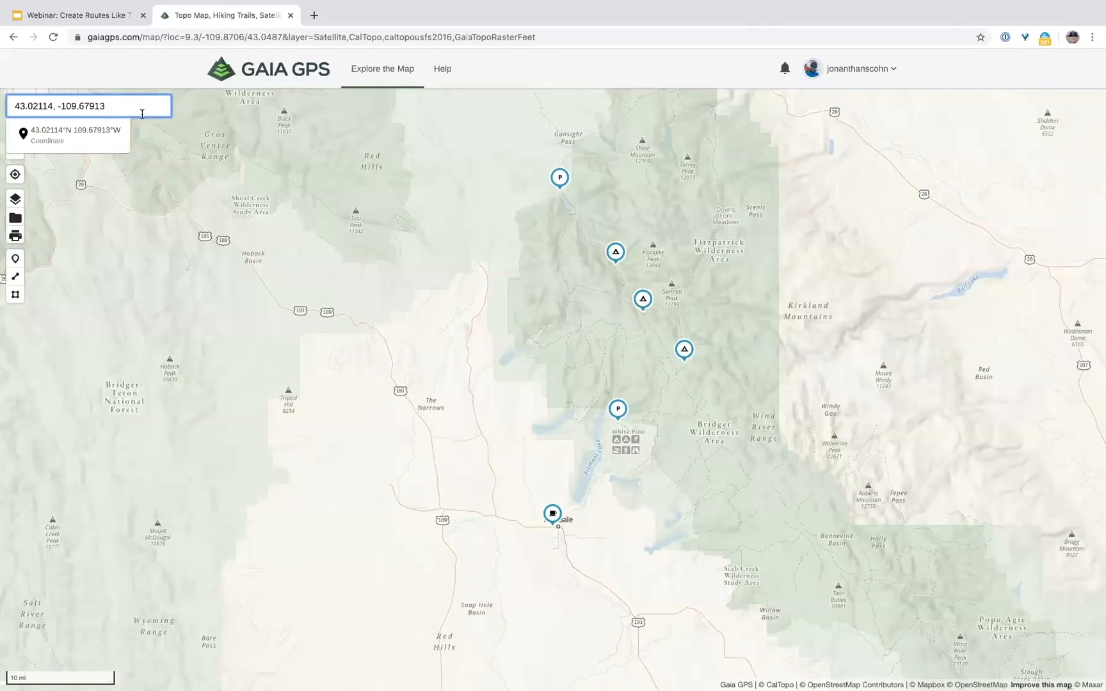
click(69, 141)
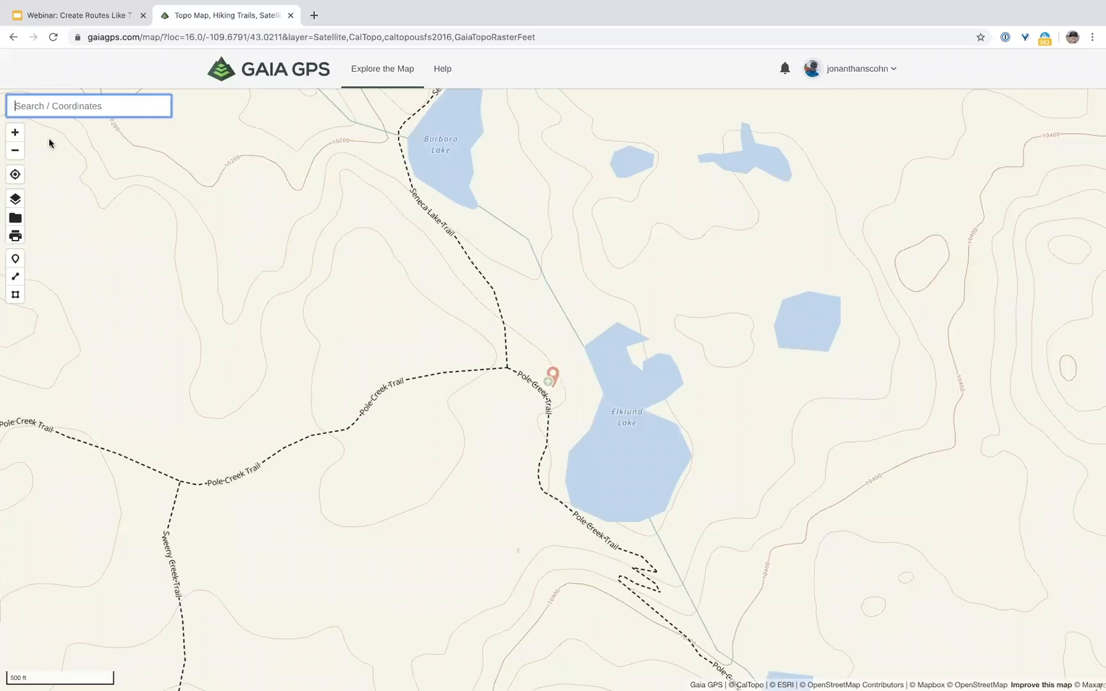
Step: Drop a waypoint on the trail by Elklund Lake titled 'Night 4 - Elklund Lake' with a tent icon
click(552, 383)
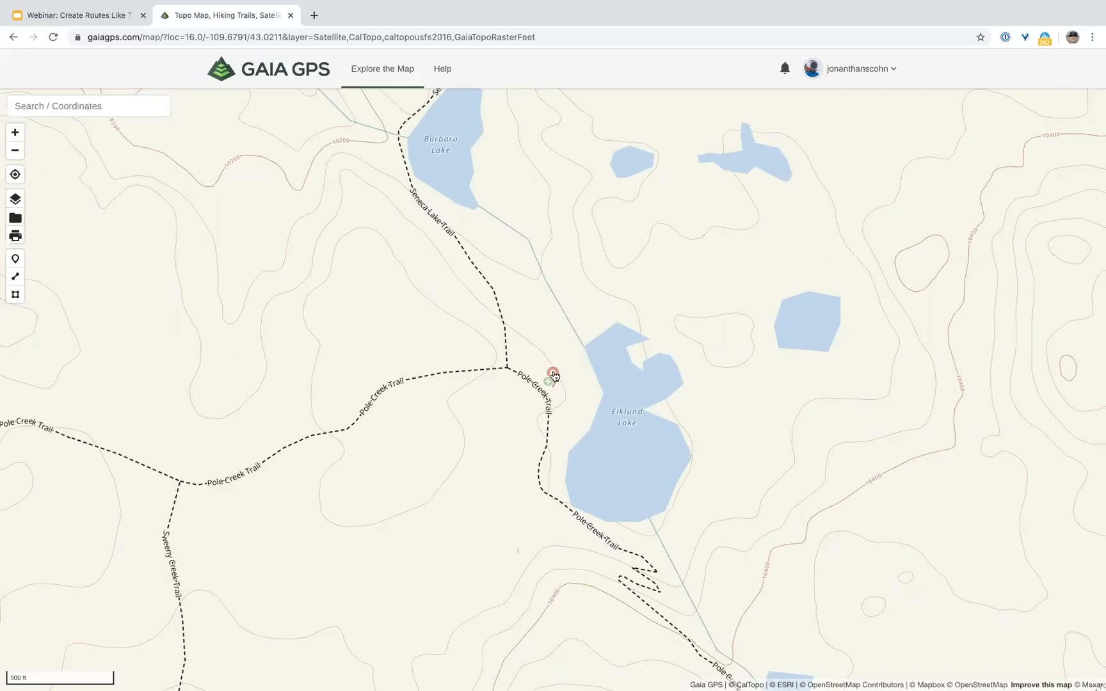
click(553, 274)
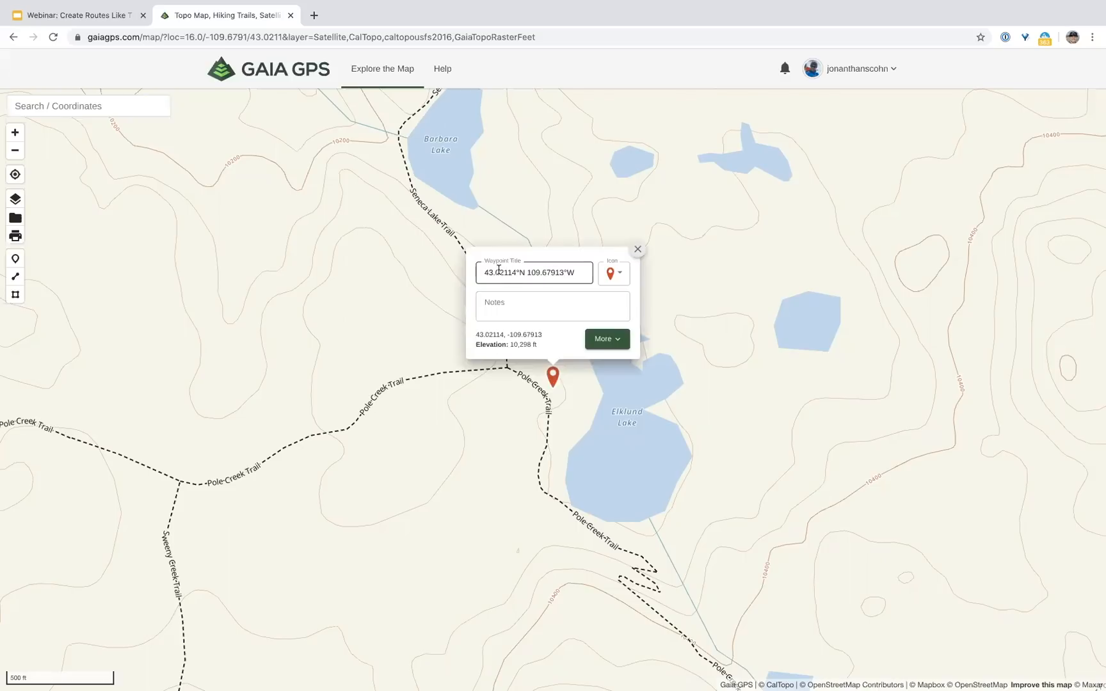
triple_click(533, 276)
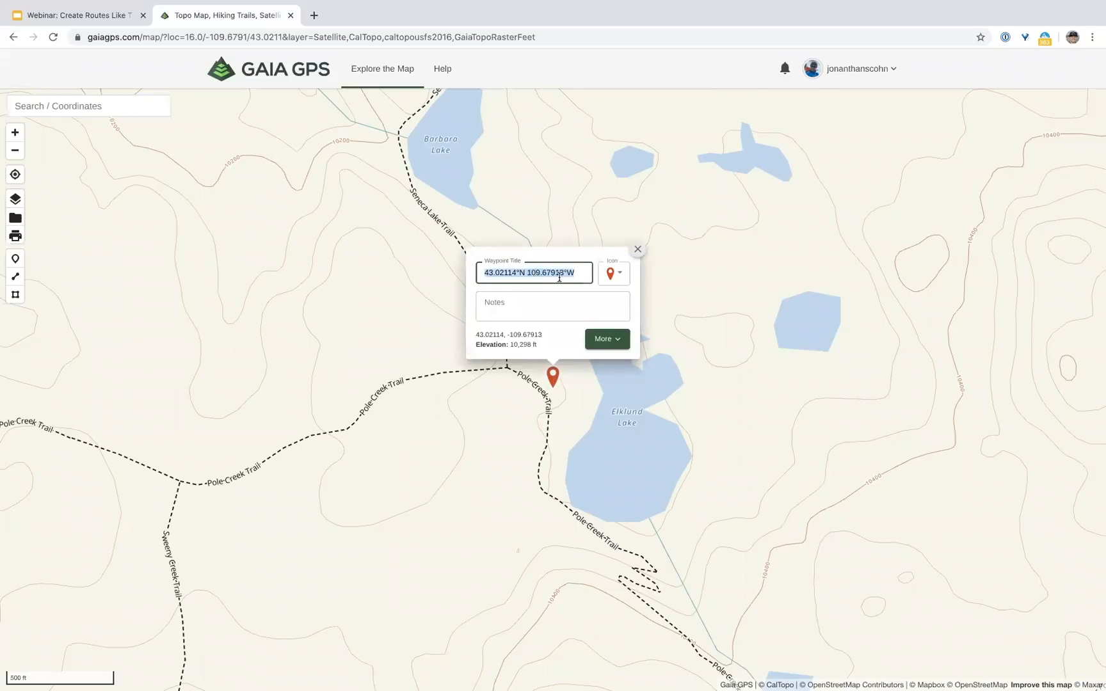
text(Nig)
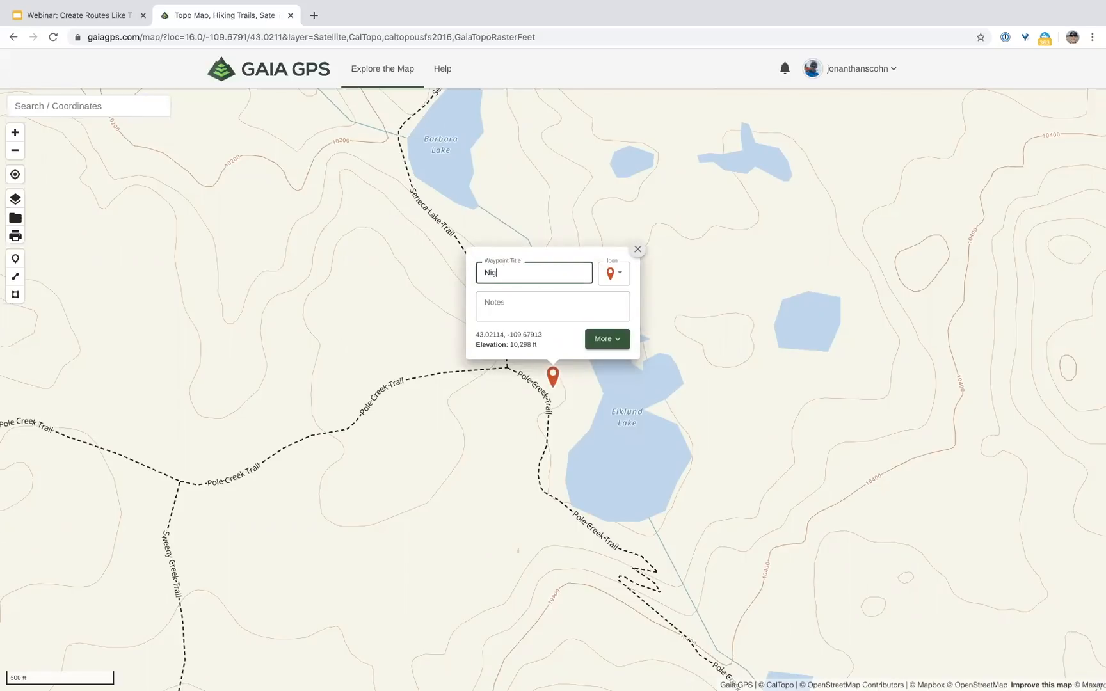
text(ht 4 - Elklu)
text(nc)
text(nd L)
text(ake)
click(615, 273)
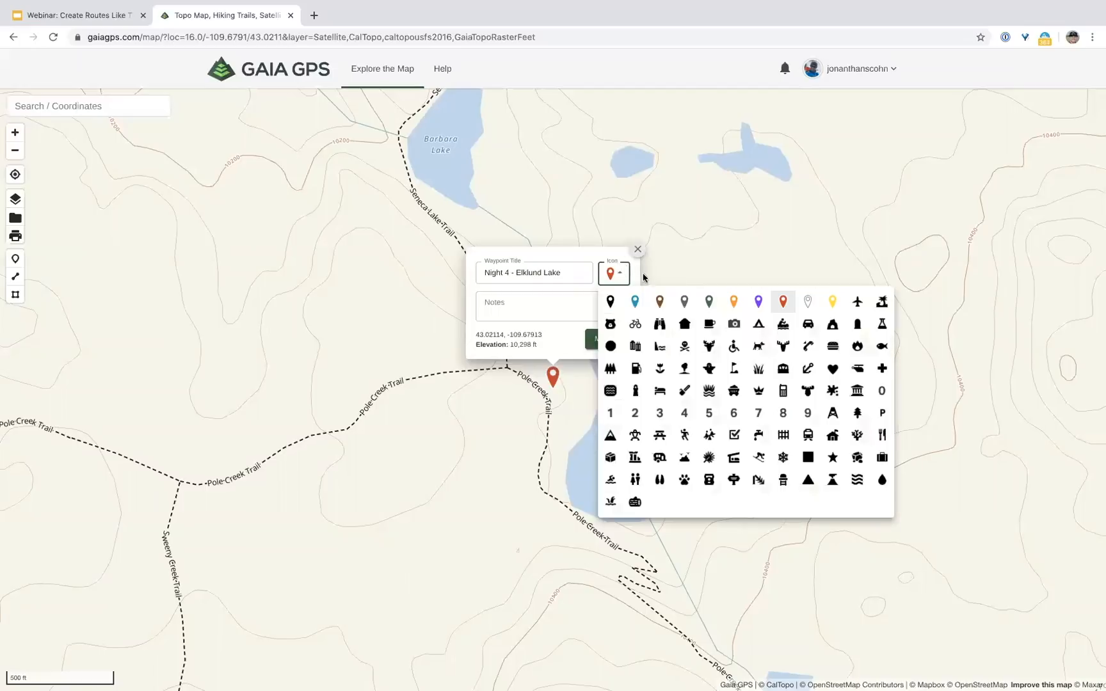
click(759, 325)
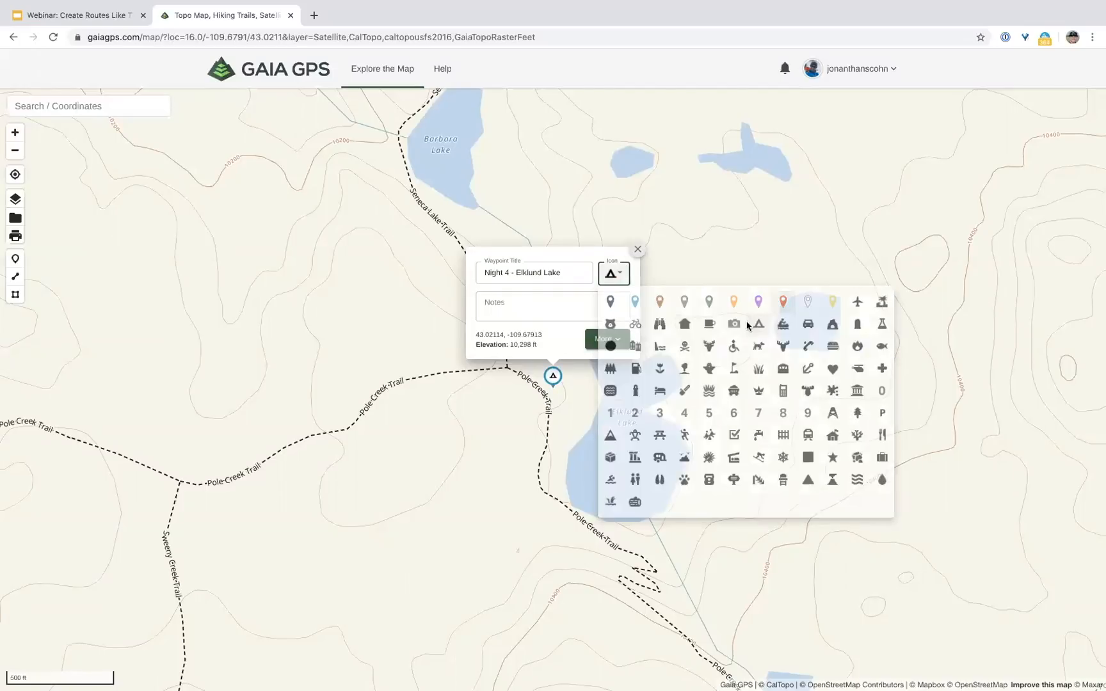
click(637, 250)
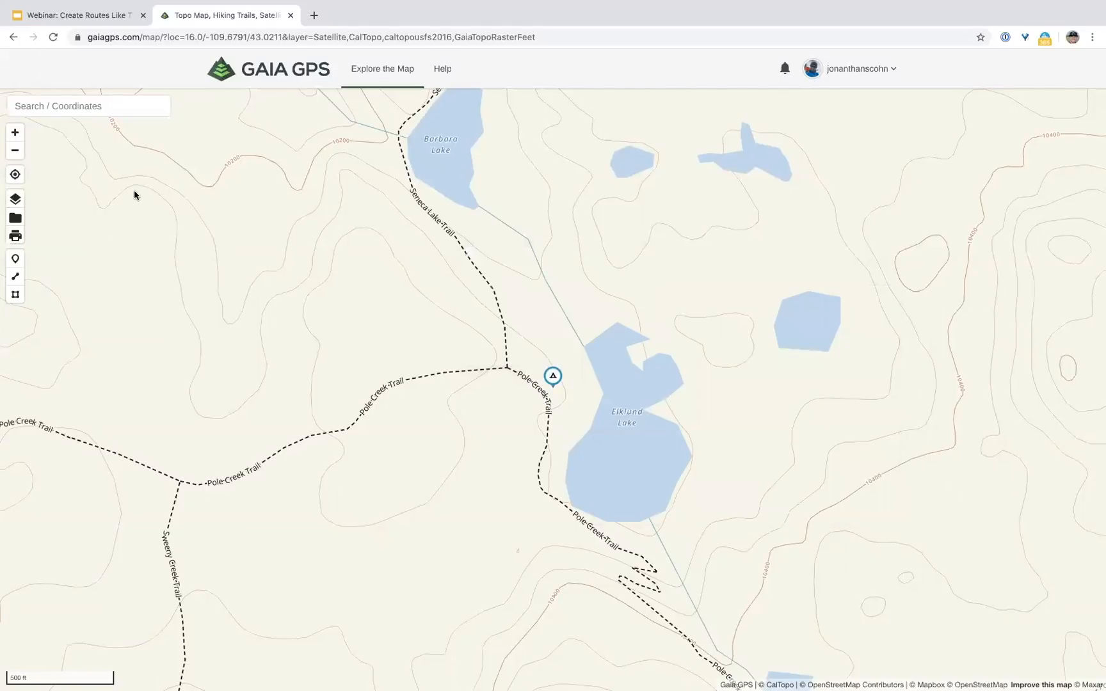
Step: Zoom out until the whole range of campsites shows and start a new route
click(16, 154)
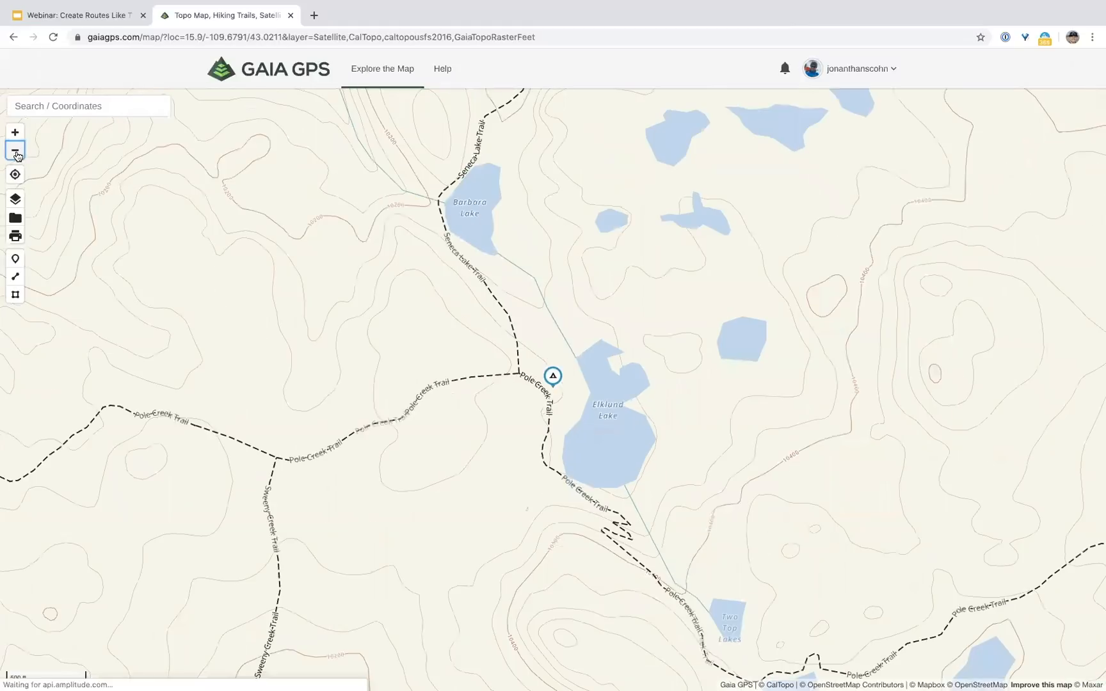
click(17, 156)
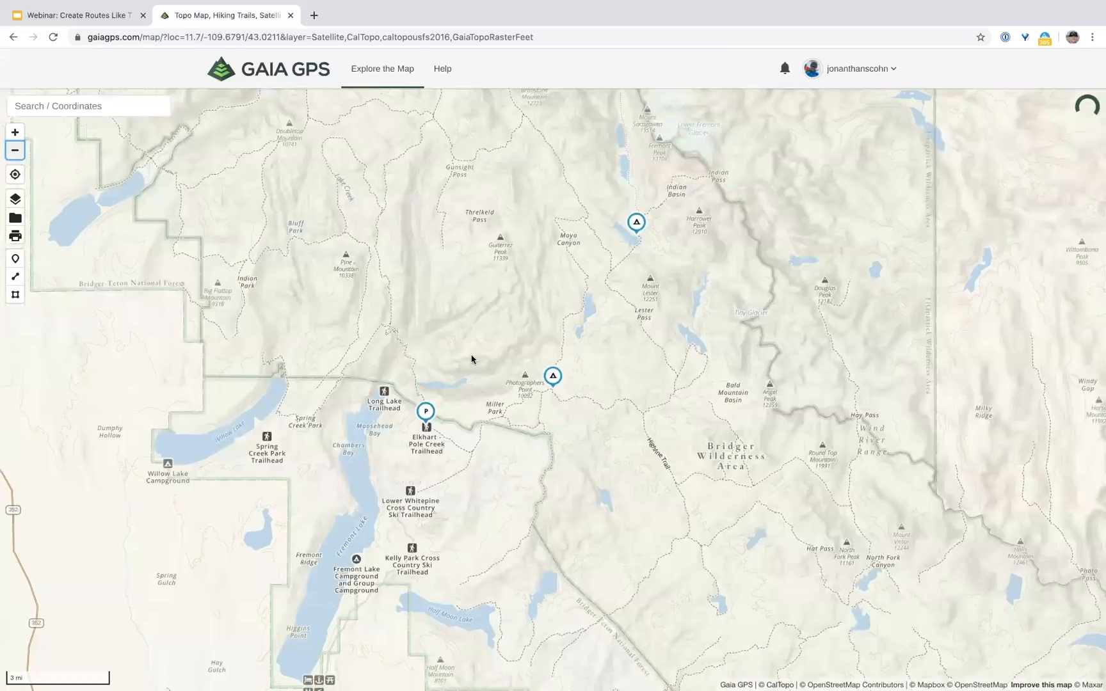
scroll(566, 562, down, 4)
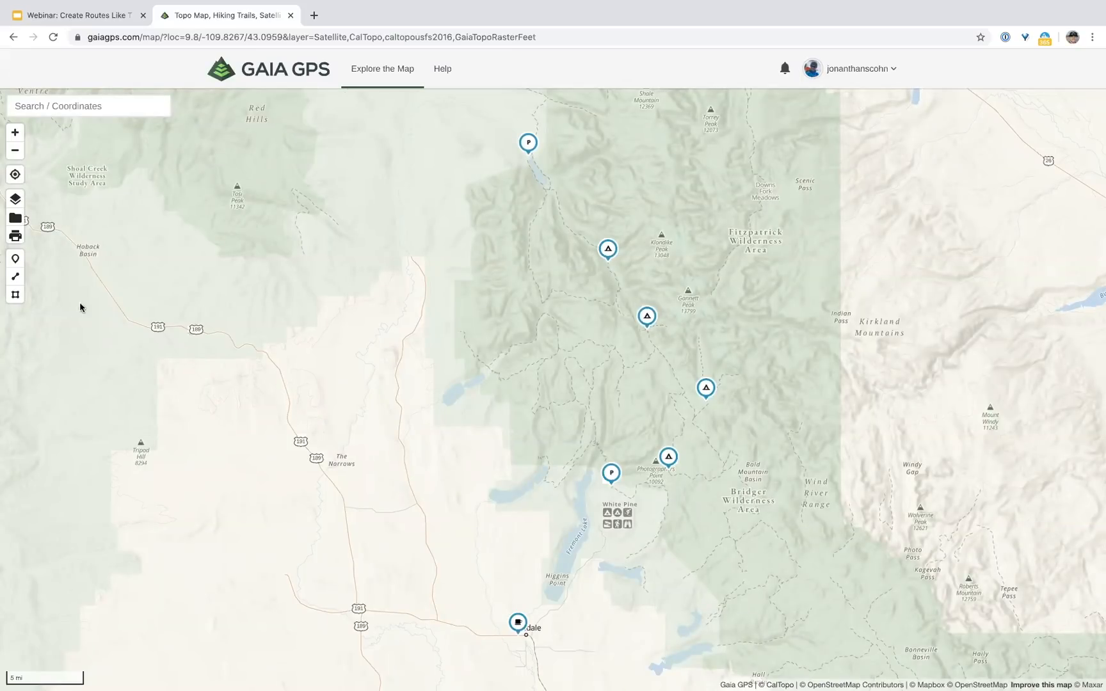
click(20, 279)
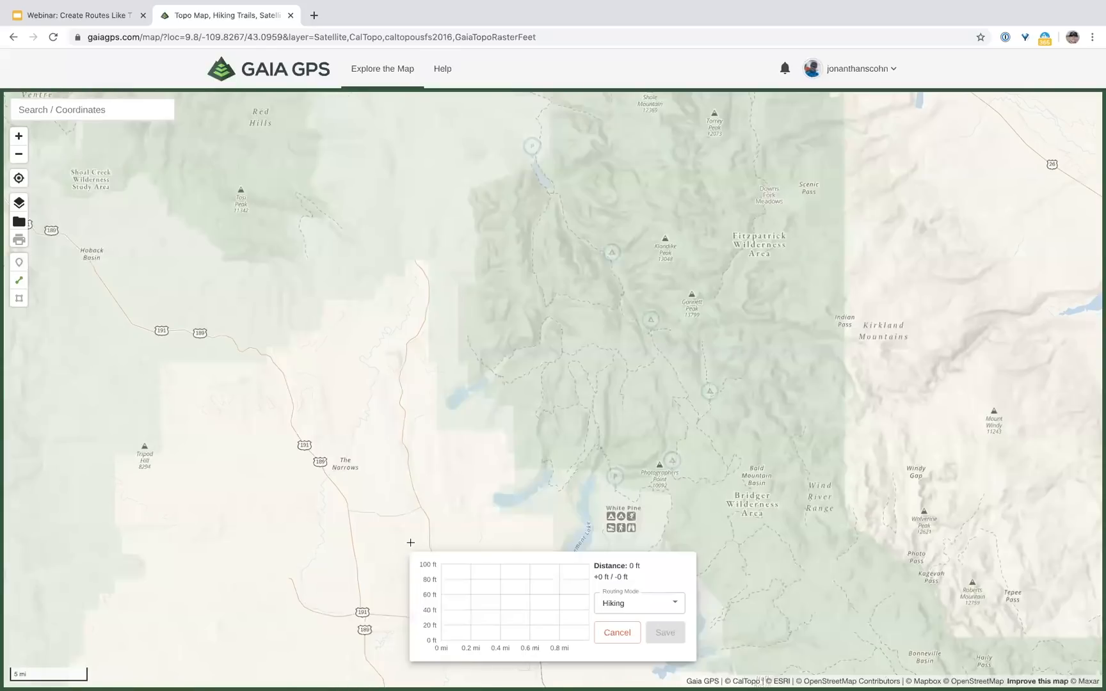
Step: Look over the routing mode choices and the Map Layers list, keeping Hiking for now
click(654, 601)
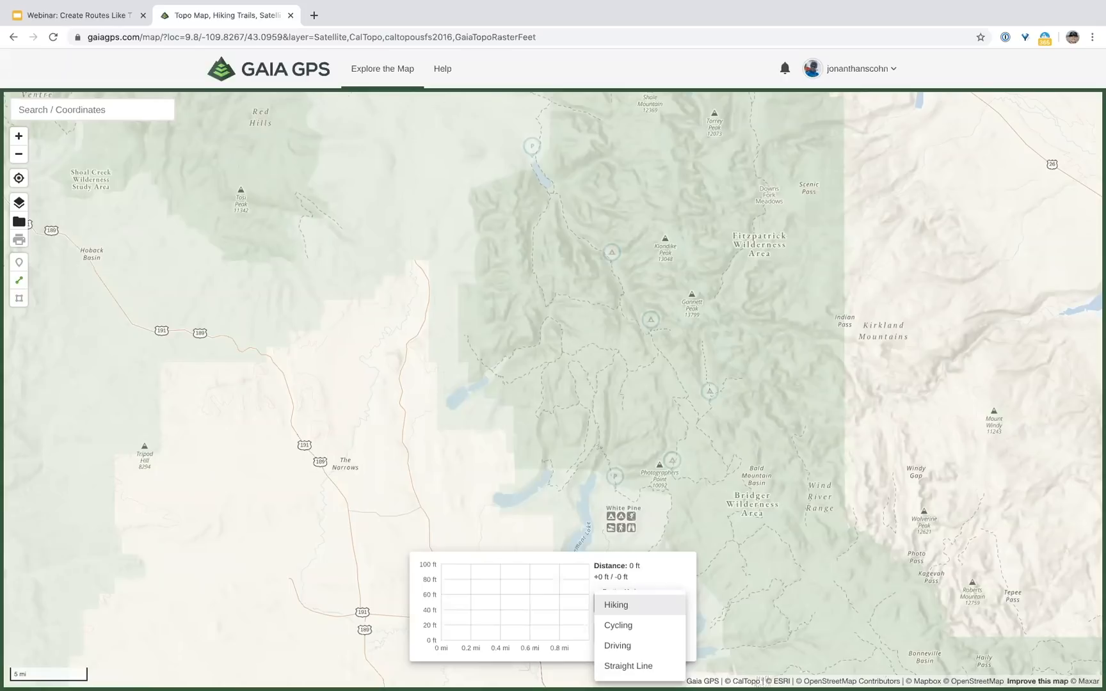
click(17, 206)
click(18, 205)
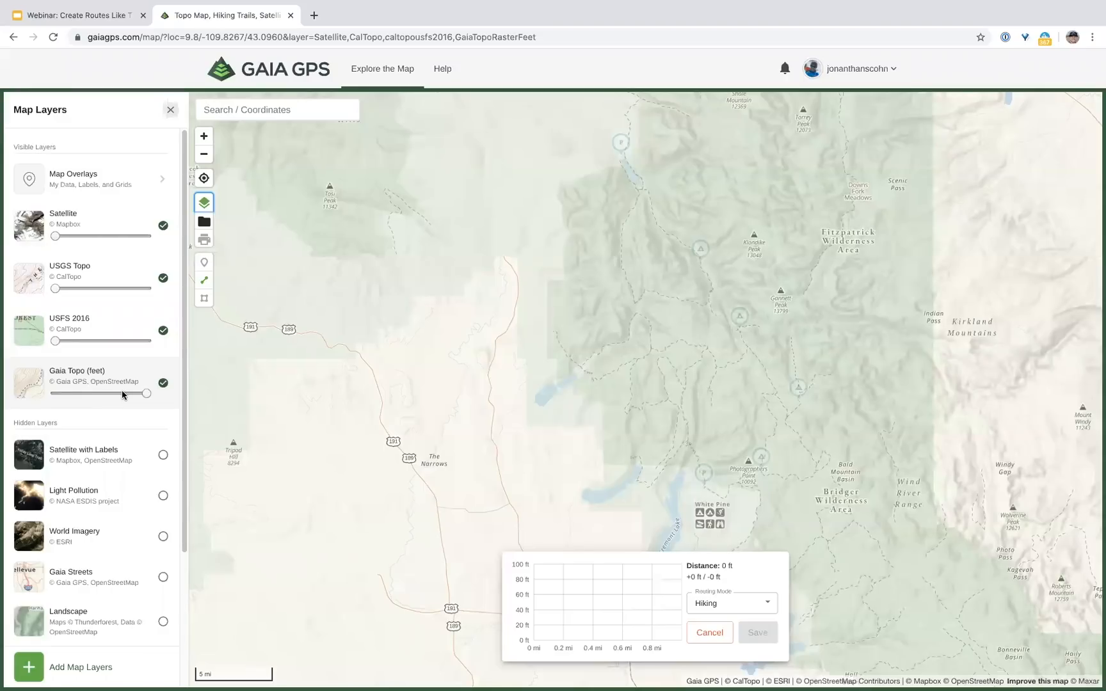
click(172, 110)
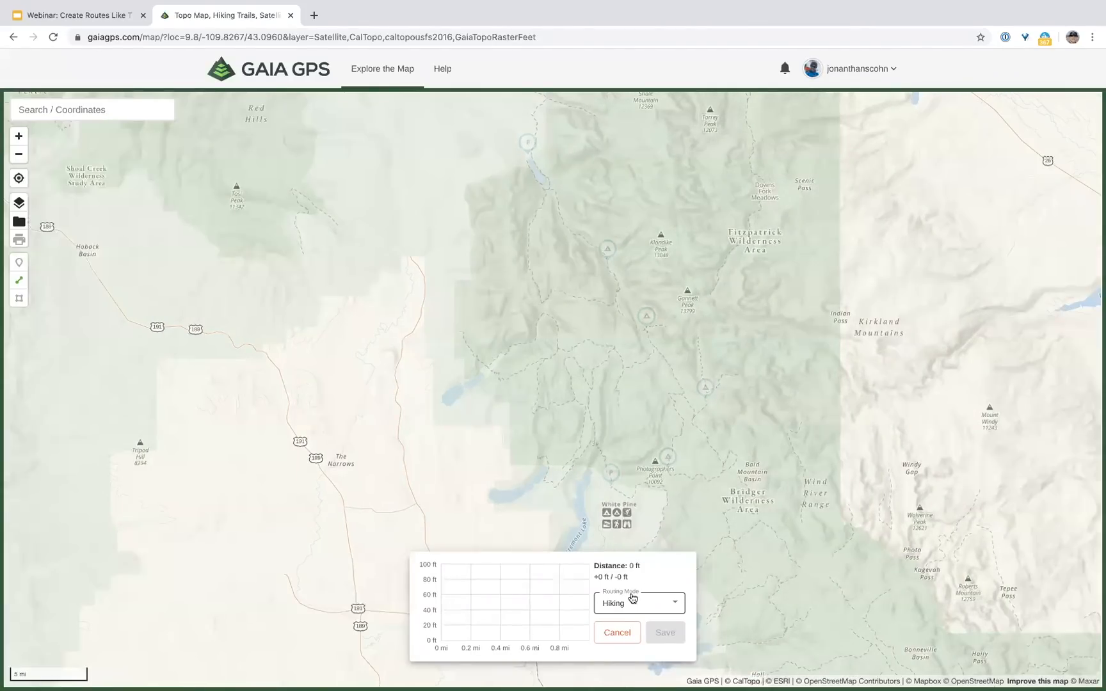
click(669, 610)
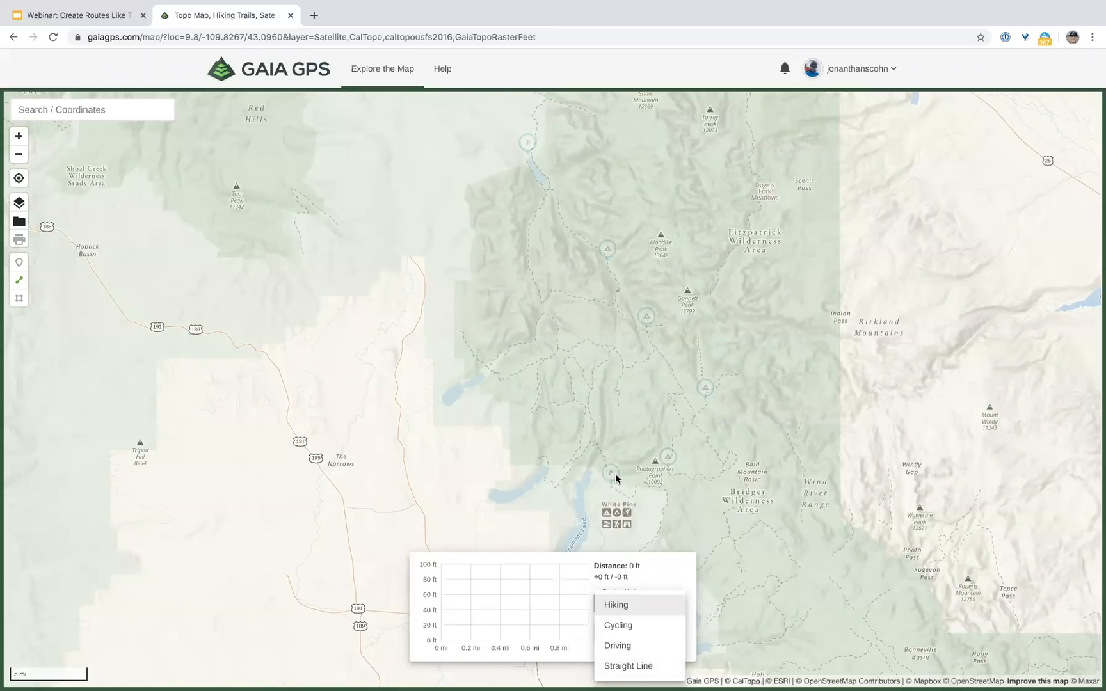
click(781, 437)
Step: Pan west to bring Pinedale into view and switch the route's routing mode to Driving
drag(720, 444, 772, 434)
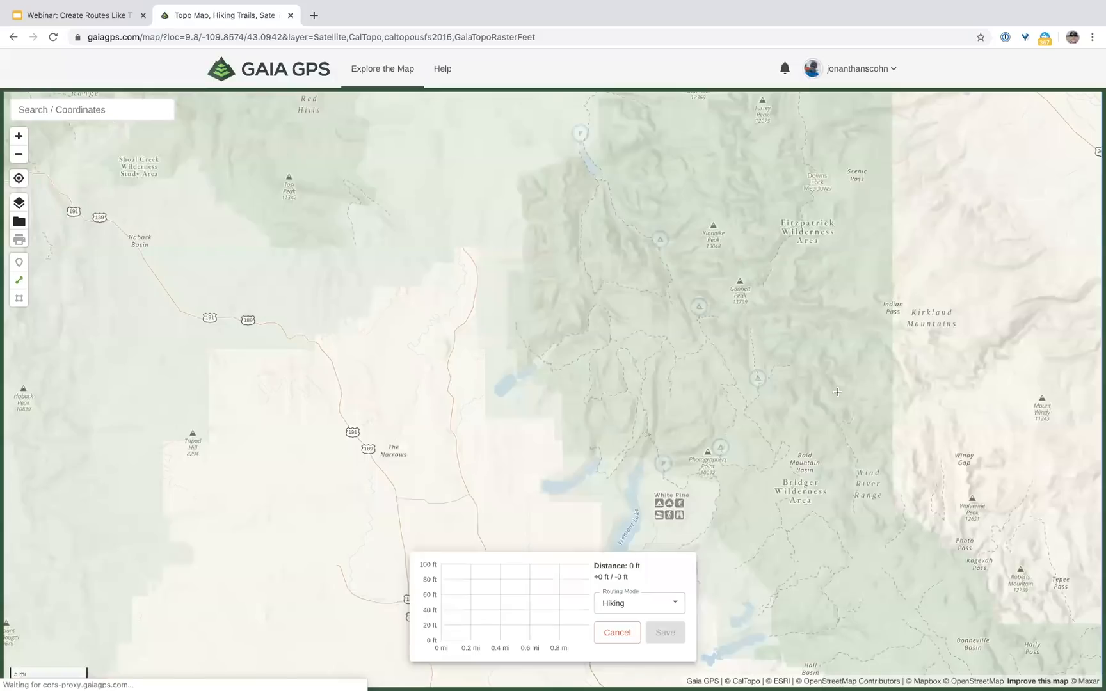
drag(917, 378, 976, 430)
click(781, 620)
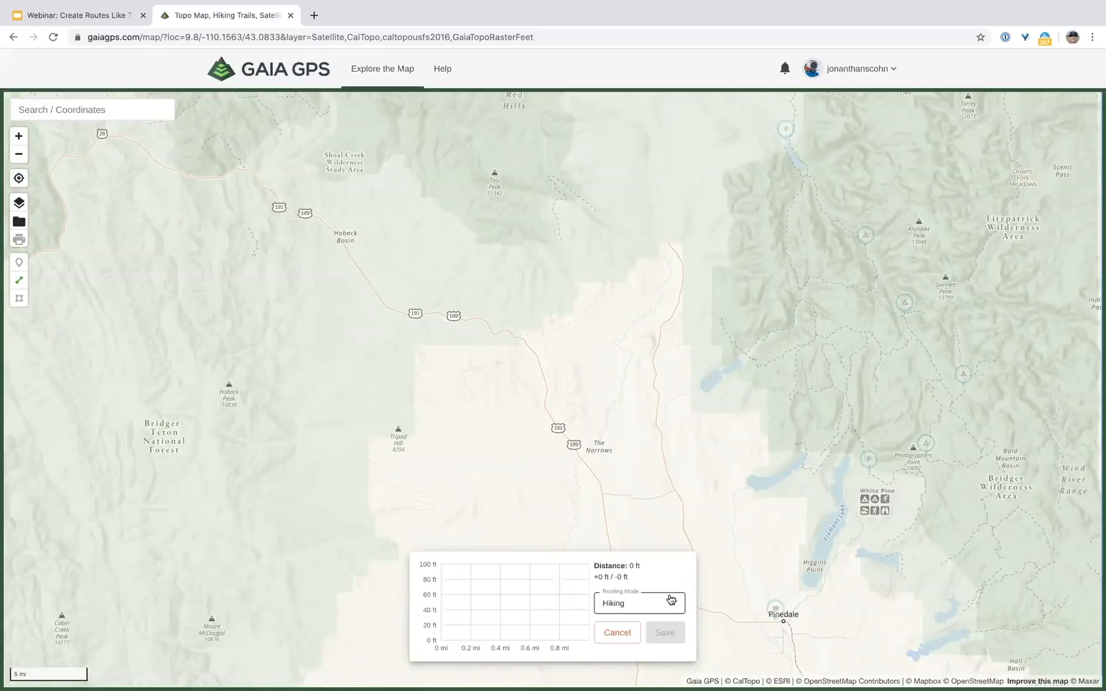
click(671, 600)
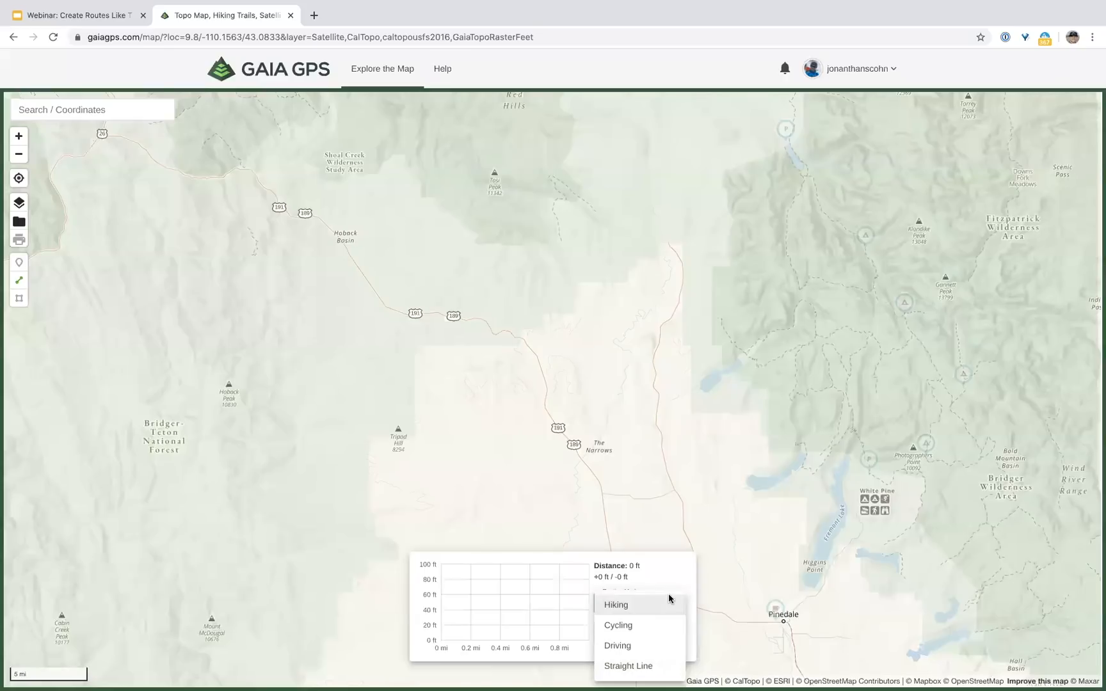
click(643, 645)
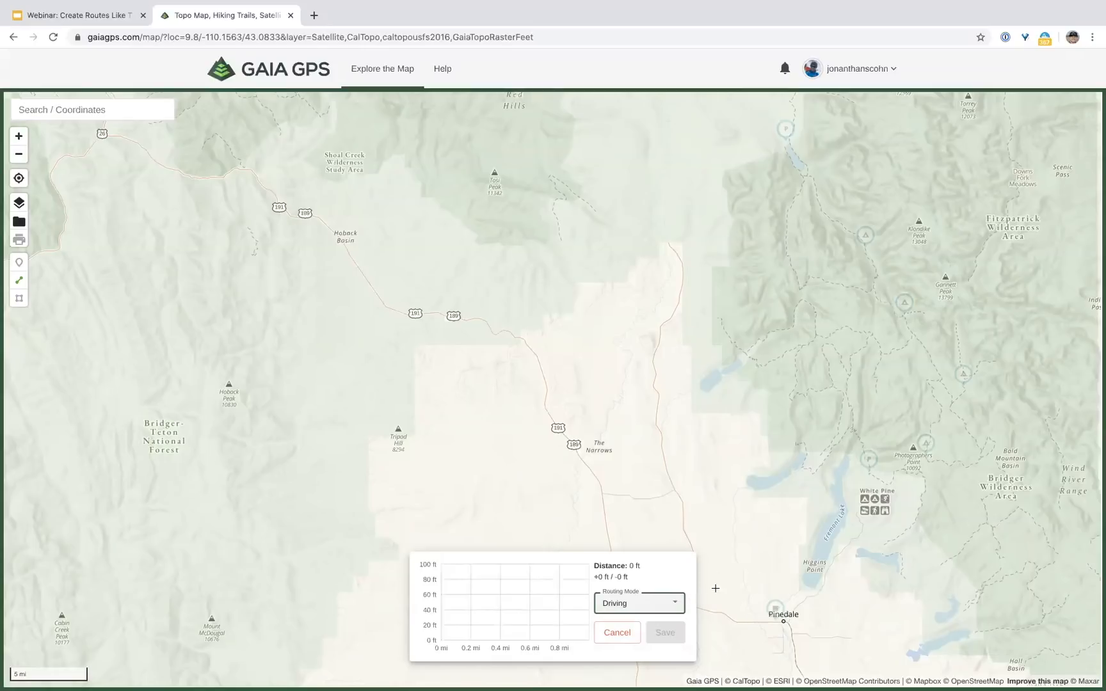
Step: Start the driving route on US-191 in Pinedale and end it at Green River Lakes Campground (49.7 mi)
drag(758, 546, 741, 497)
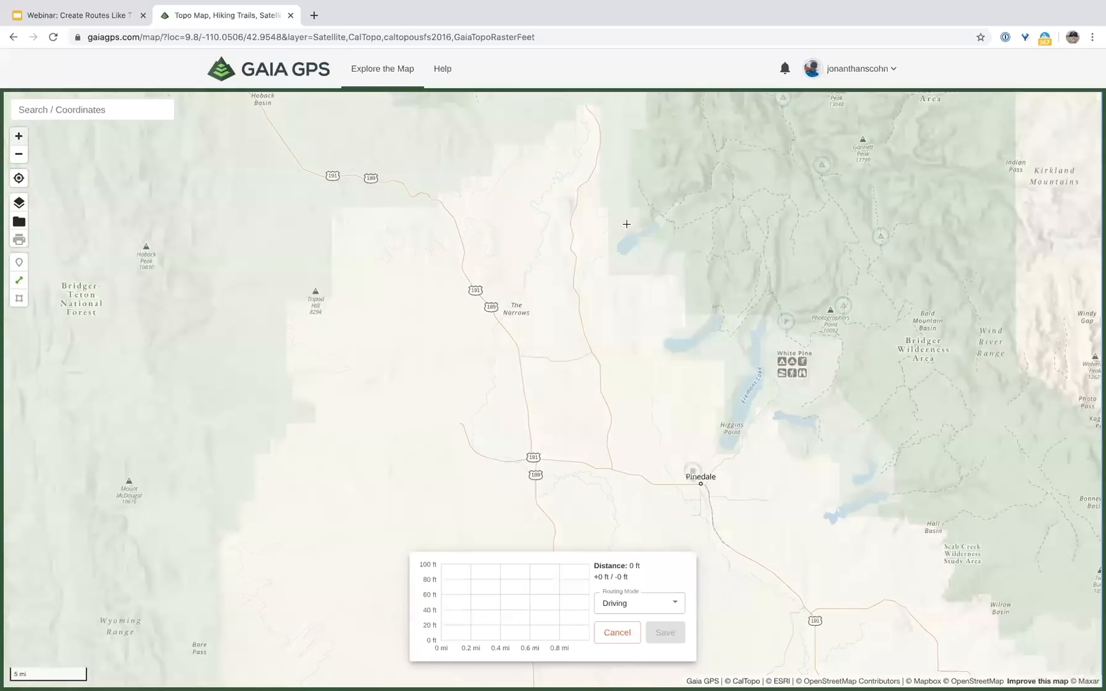
scroll(666, 508, up, 5)
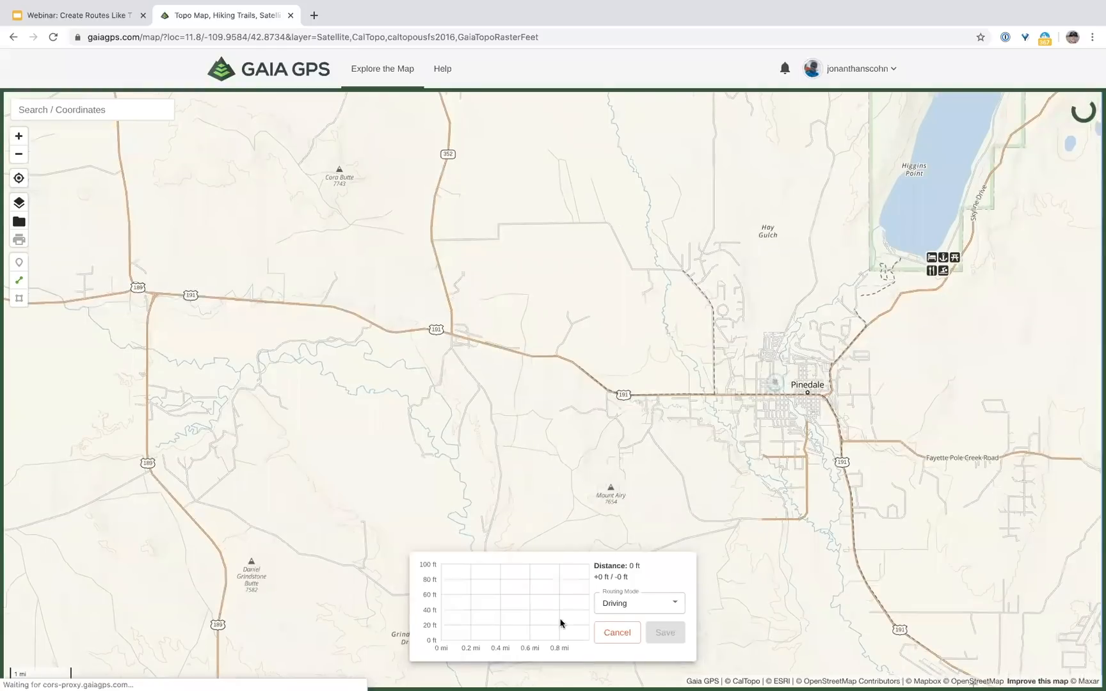
click(775, 392)
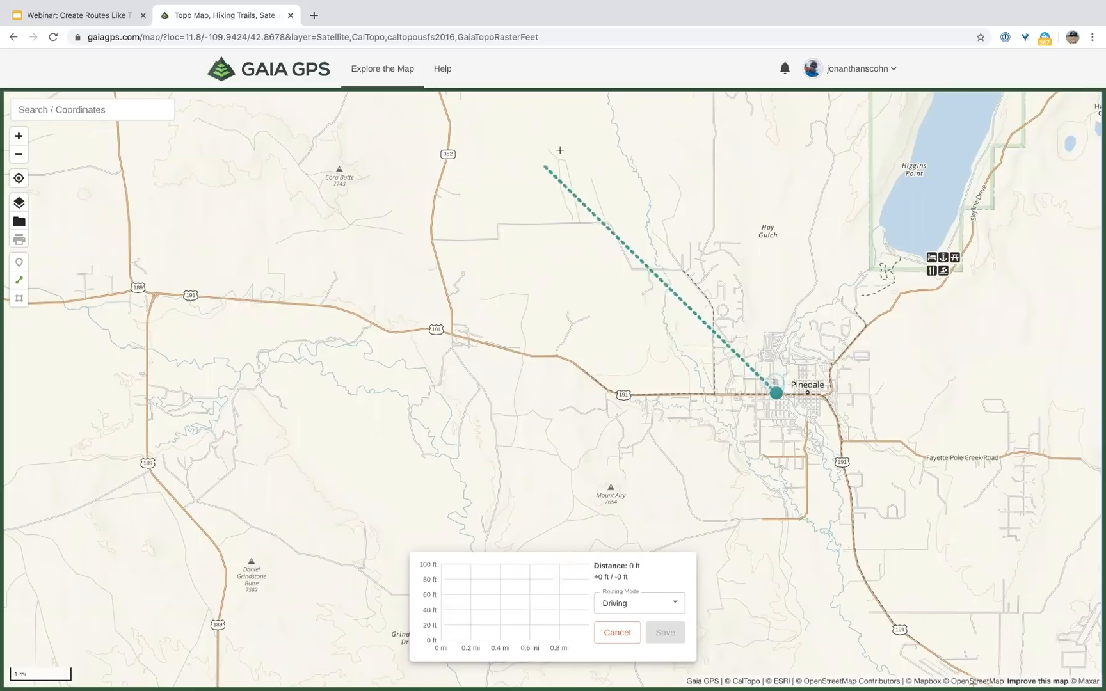
click(20, 156)
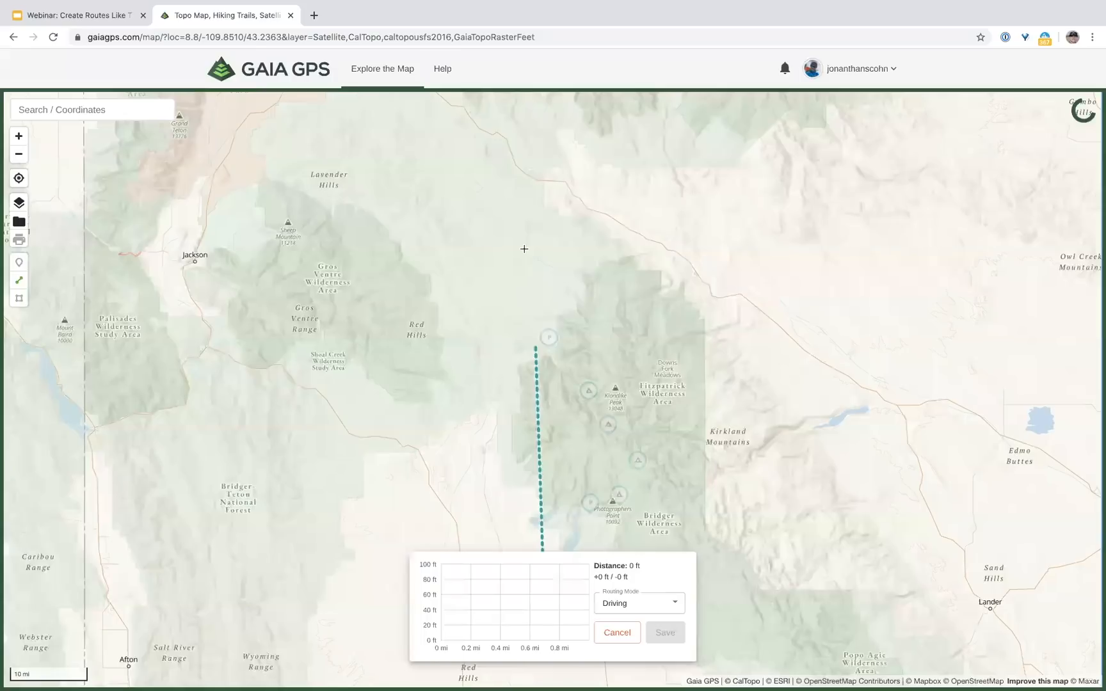
scroll(524, 248, up, 5)
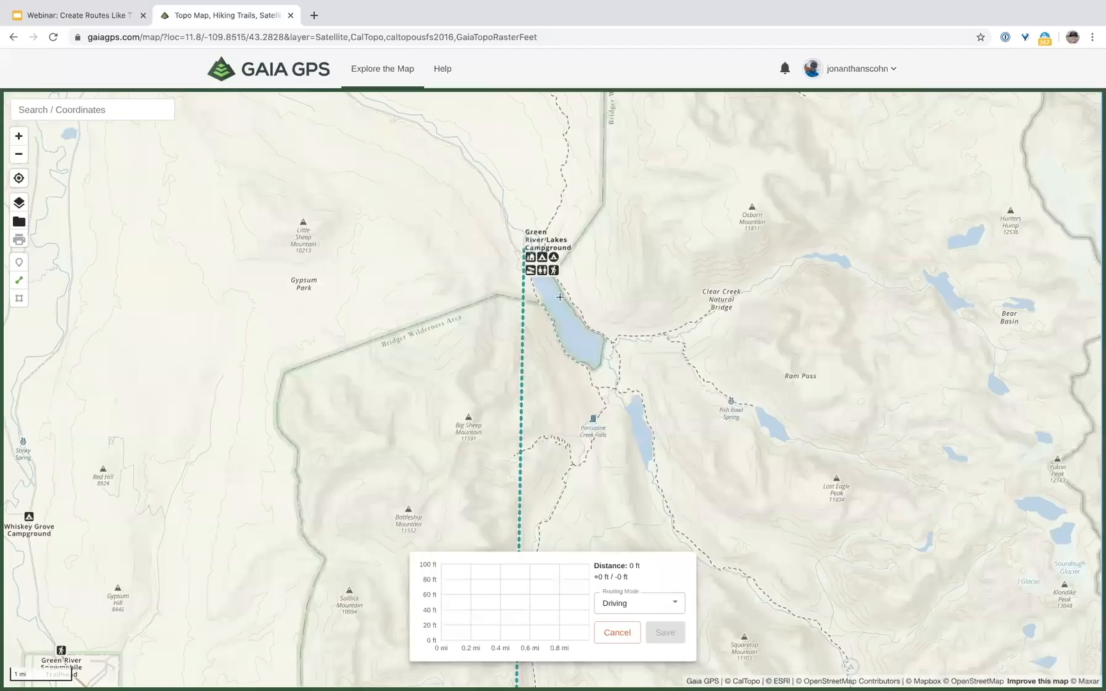
scroll(541, 271, up, 4)
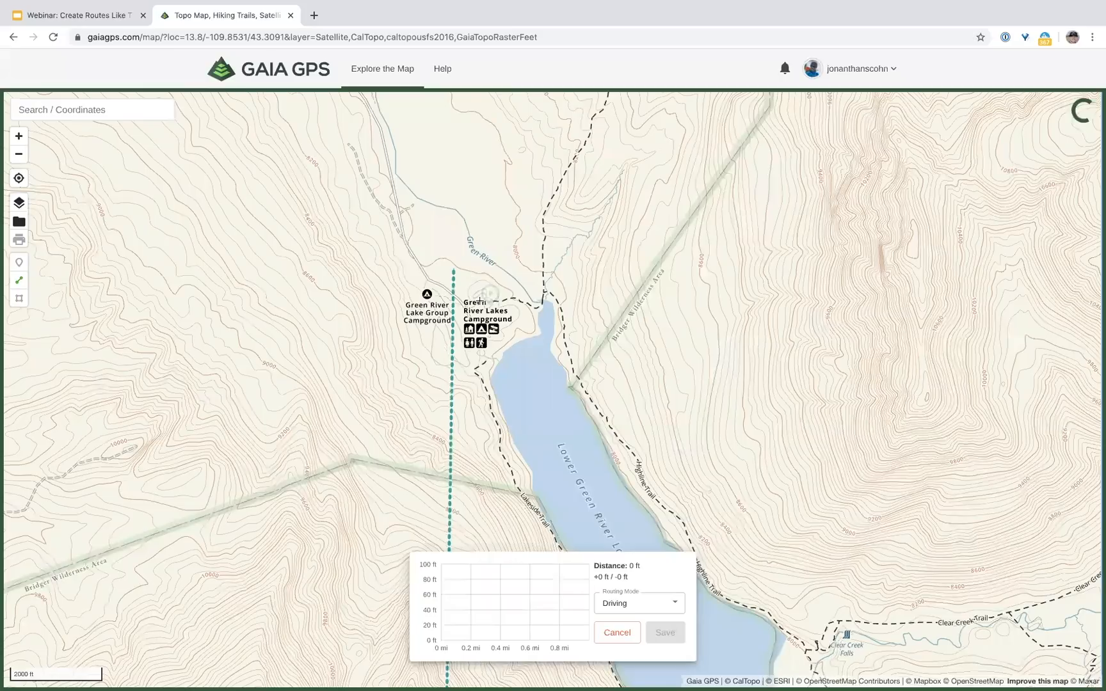
click(20, 159)
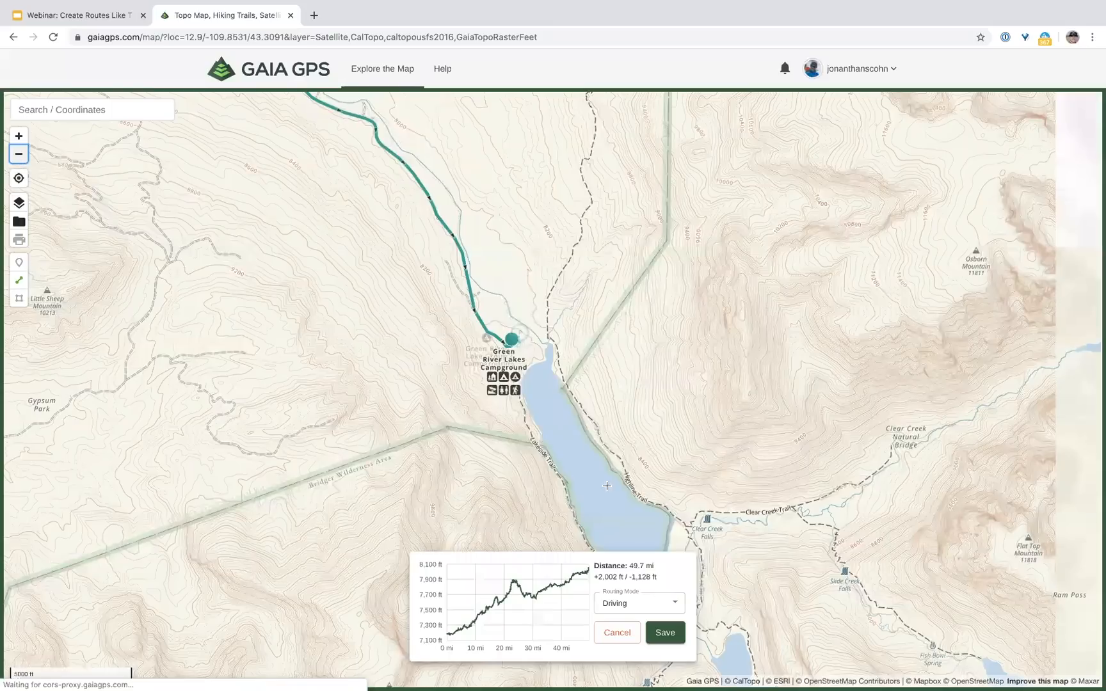
Step: Zoom out to fit the whole 49.7 mi driving route and save it
scroll(441, 402, down, 5)
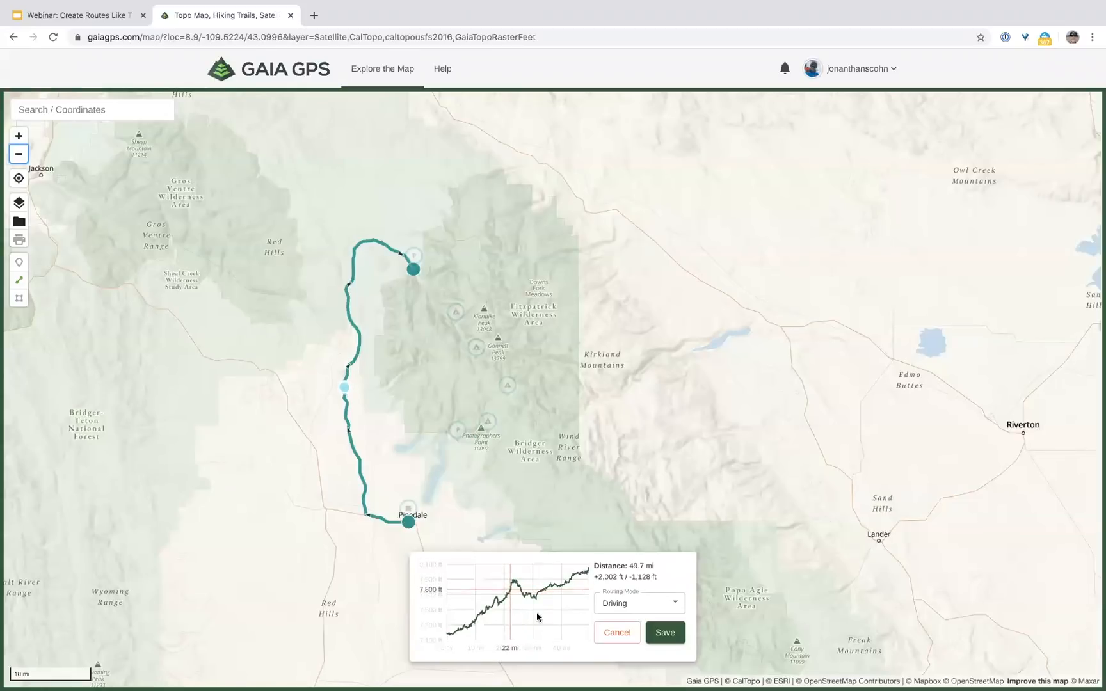
click(662, 632)
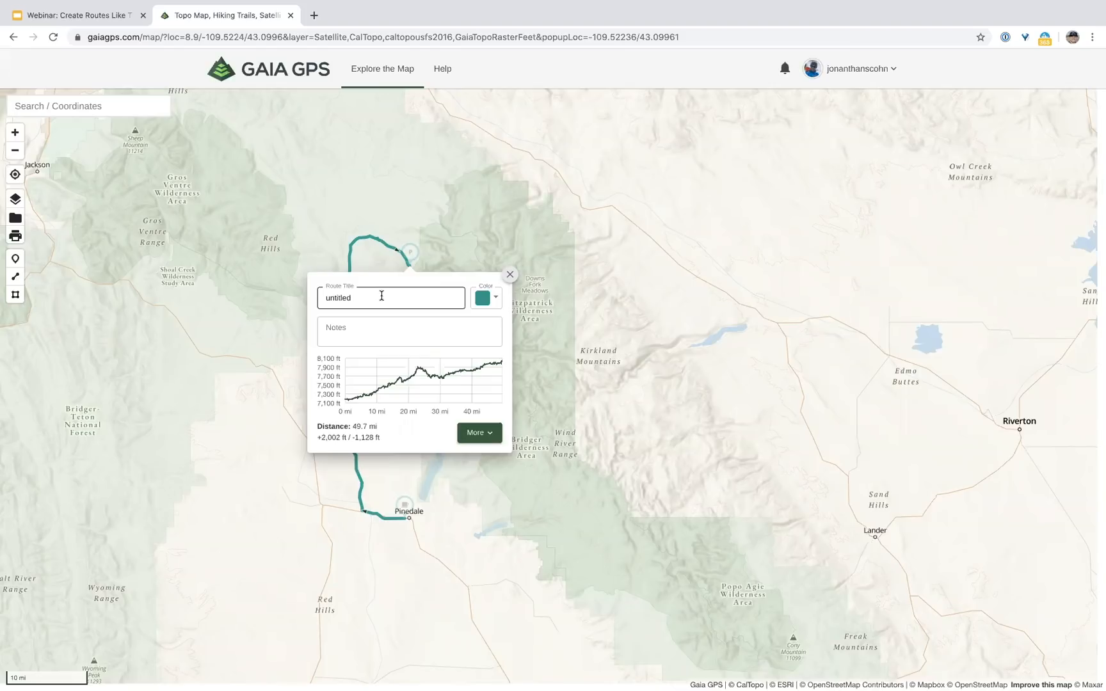
Step: Rename the untitled driving route to 'Drive from Pinedale to trailhead'
double_click(381, 295)
text(Drive from Pinedale to trailhead)
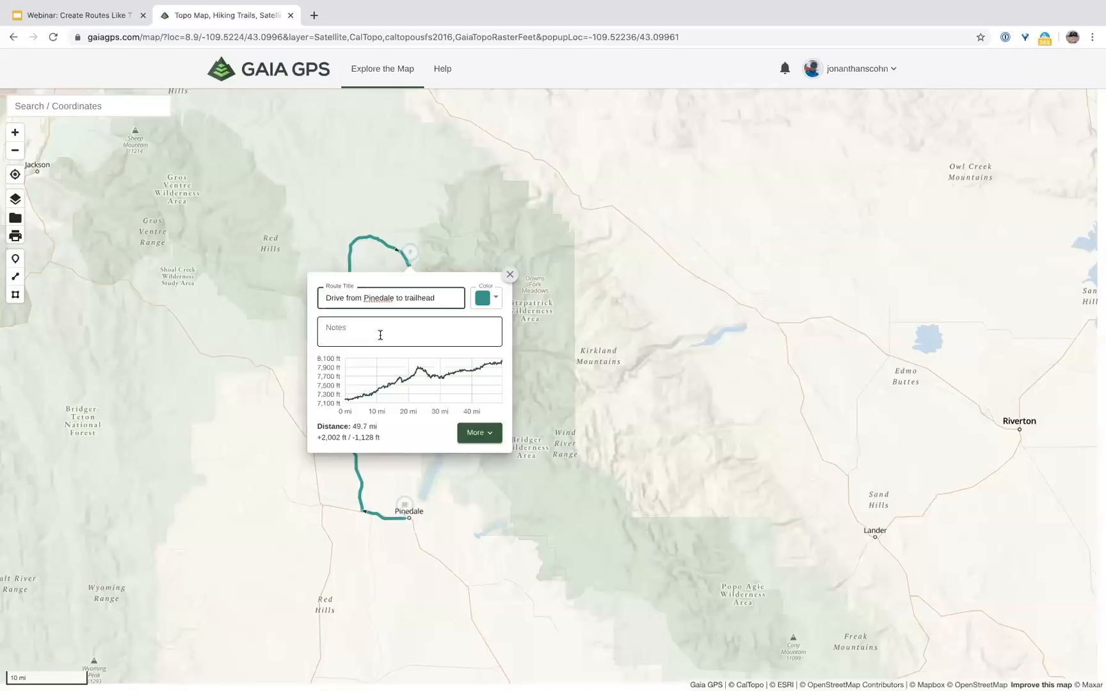
click(346, 432)
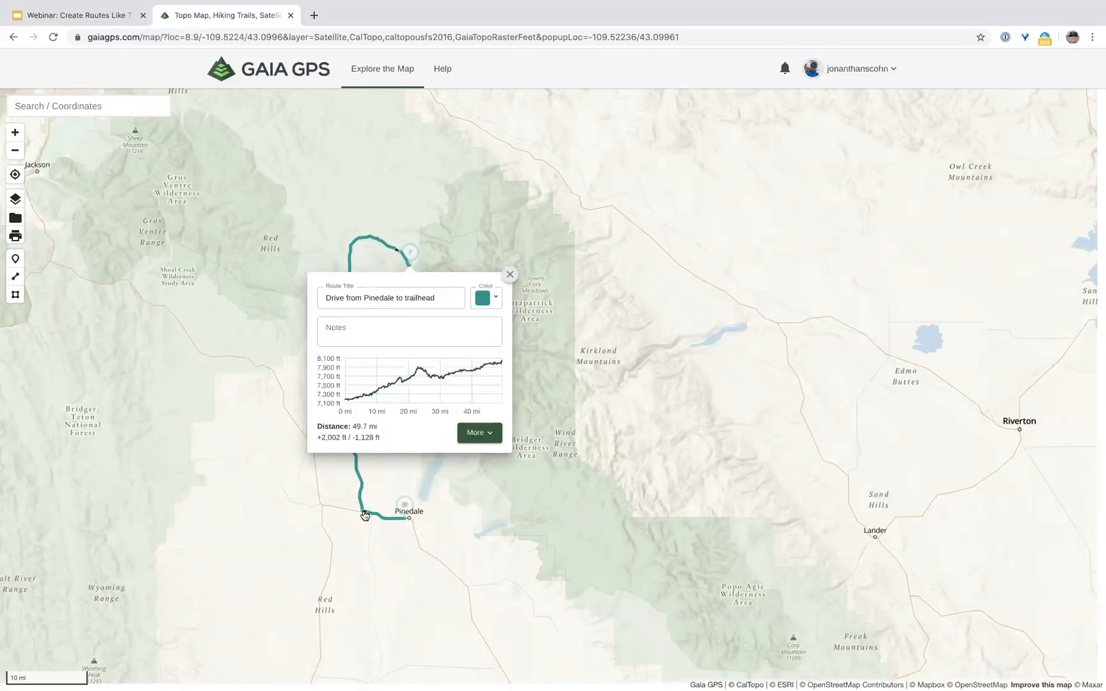
Step: Add the note 'turn R on 352' to the driving route and close its details card
click(14, 136)
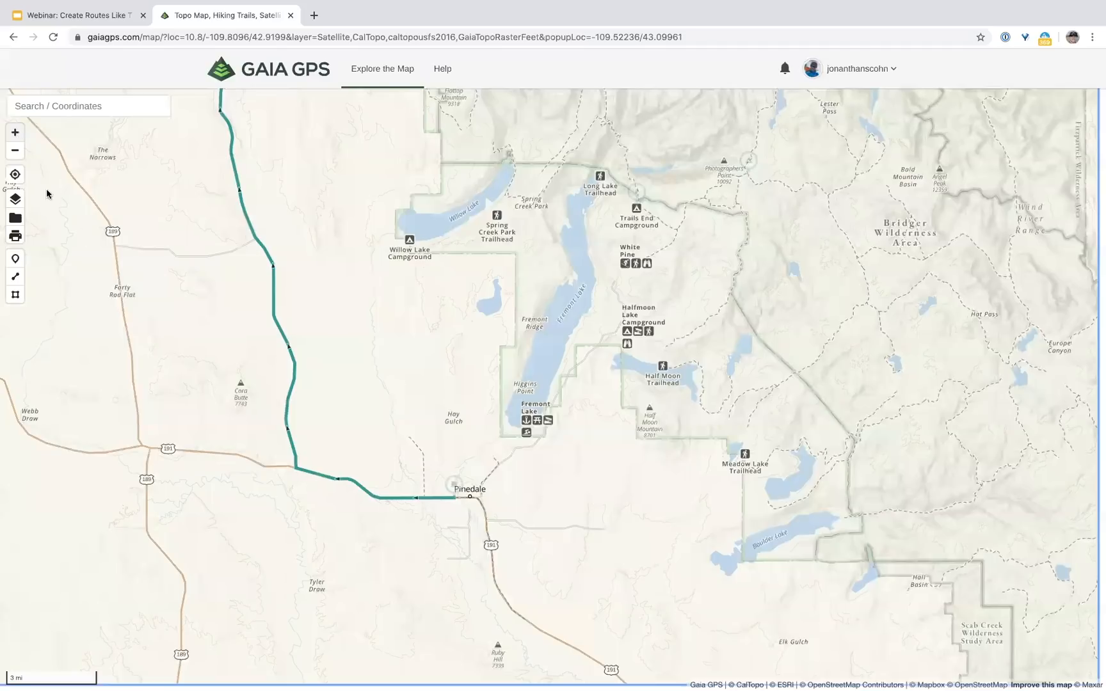
click(14, 150)
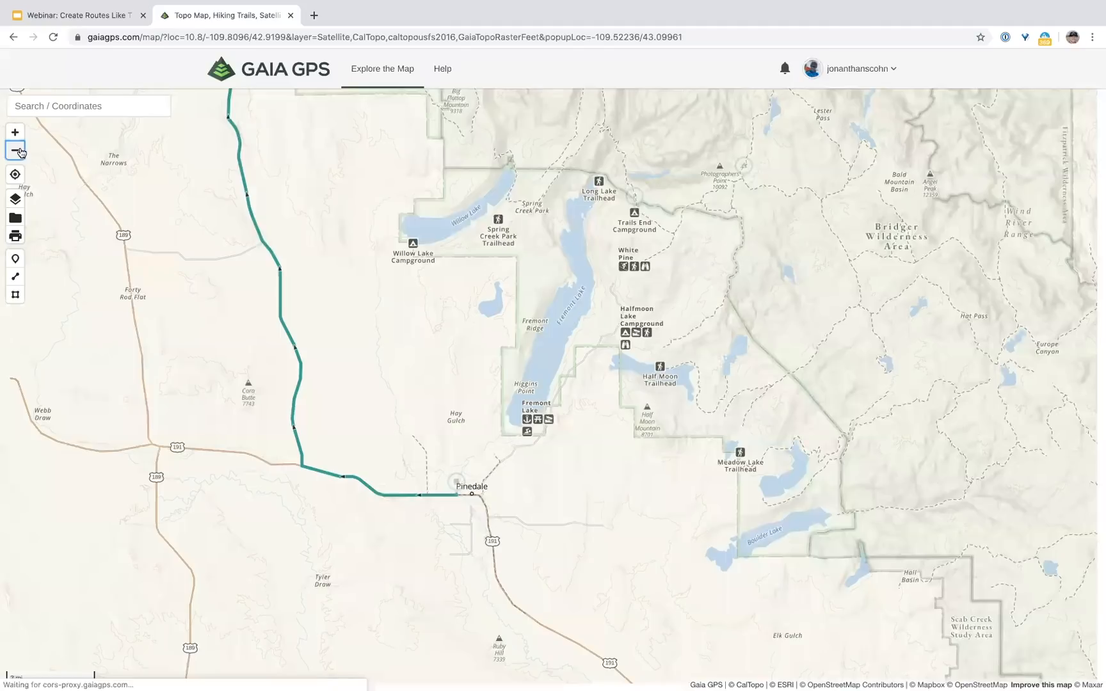
click(512, 241)
text(turn R 52)
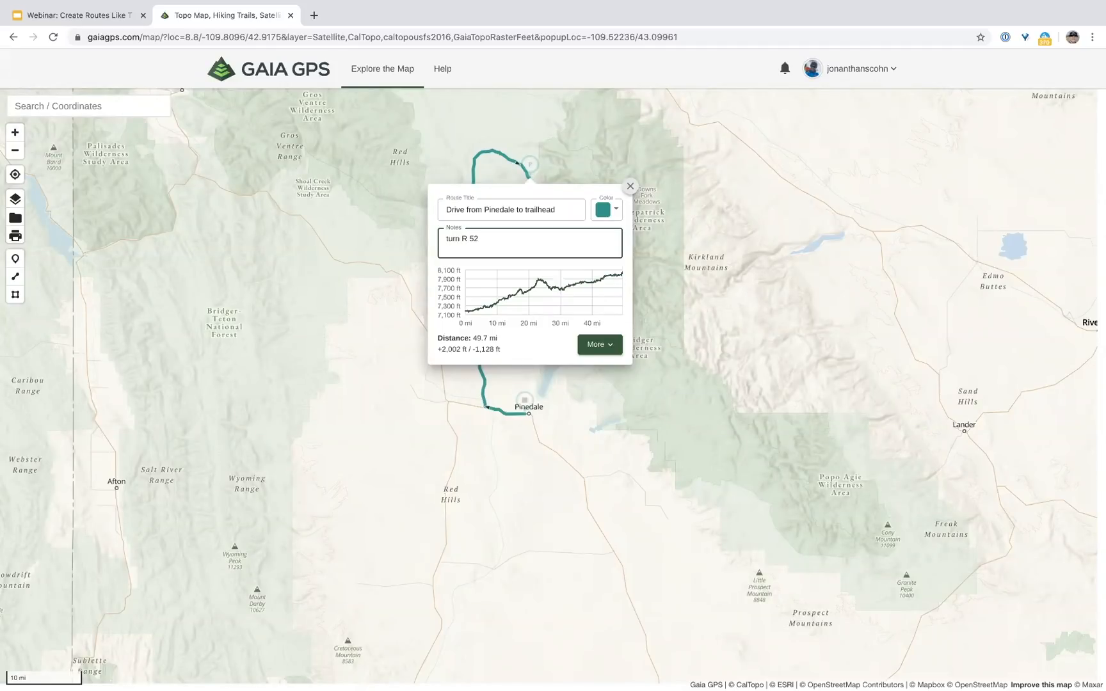
text(on 3)
click(632, 185)
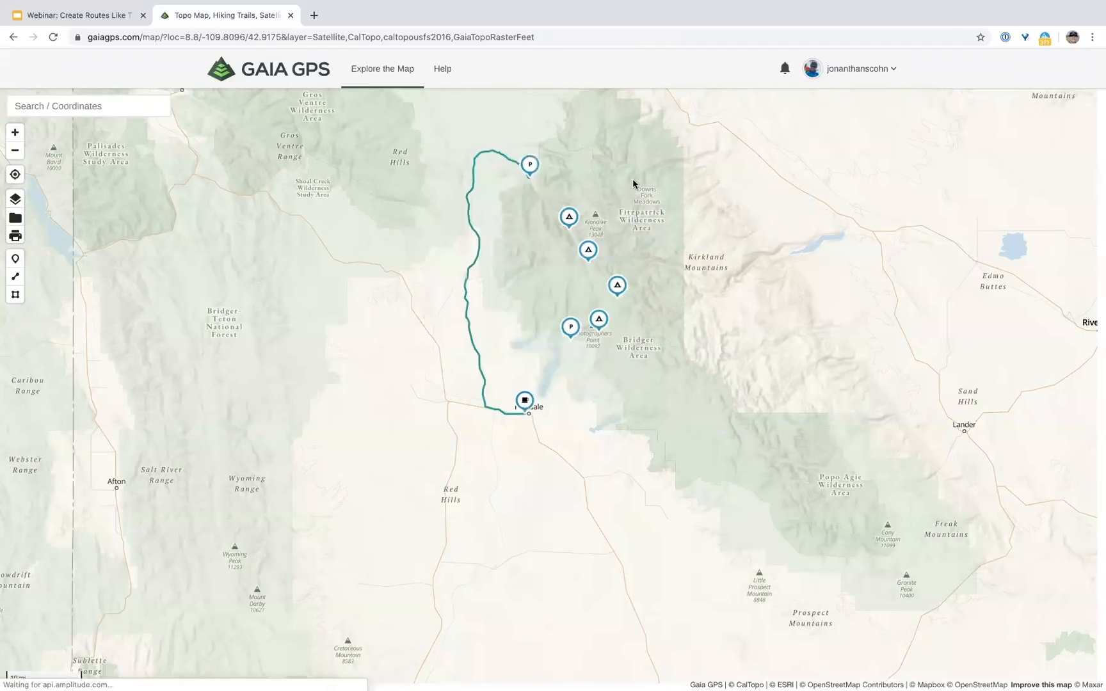
Step: Zoom in on Green River Lakes Campground and start a hiking route heading southeast down the trail
click(19, 139)
drag(564, 417, 546, 479)
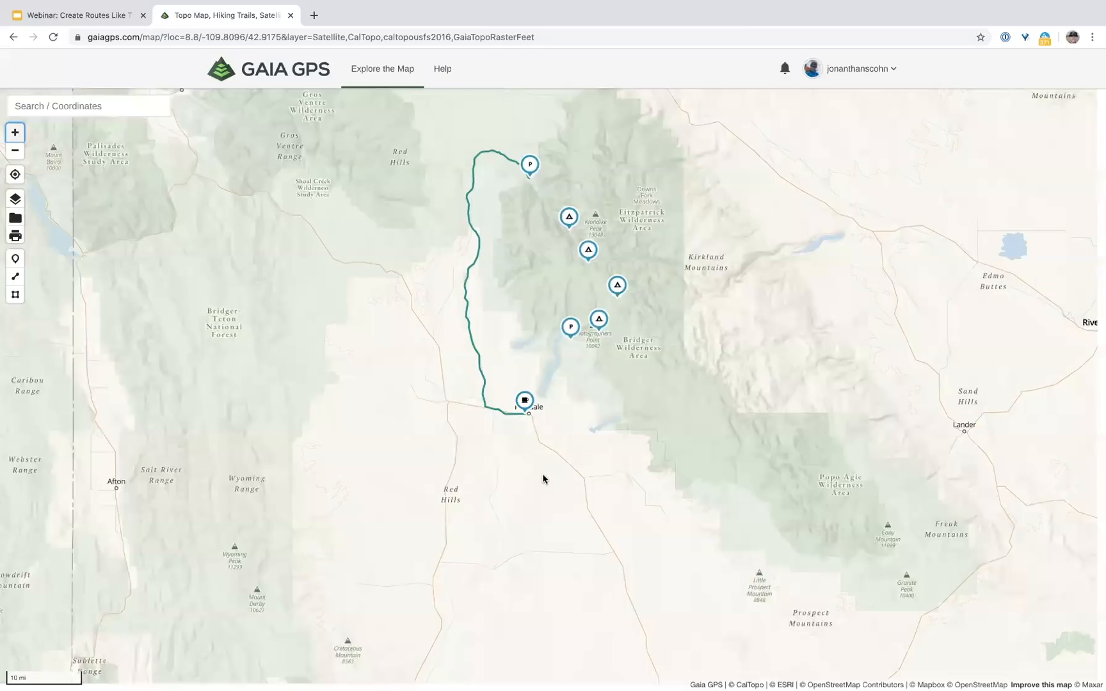
click(14, 133)
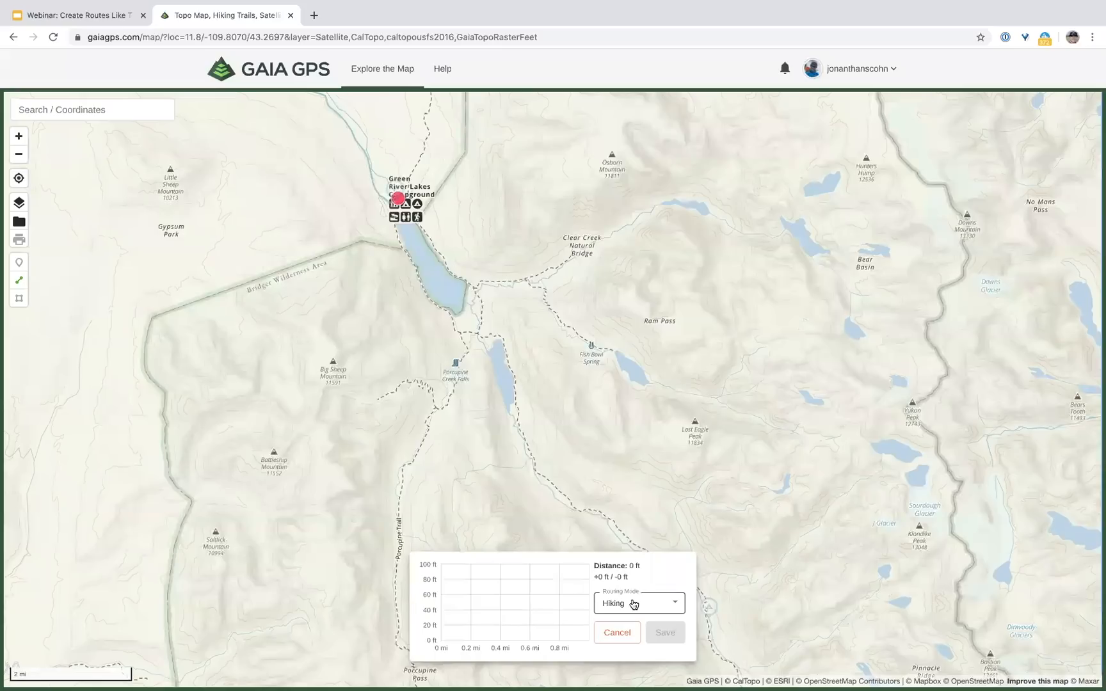
click(720, 539)
Step: Extend the hiking route near Three Forks Park and bend it along Upper Green River Lake to 10.9 mi
drag(697, 544, 673, 481)
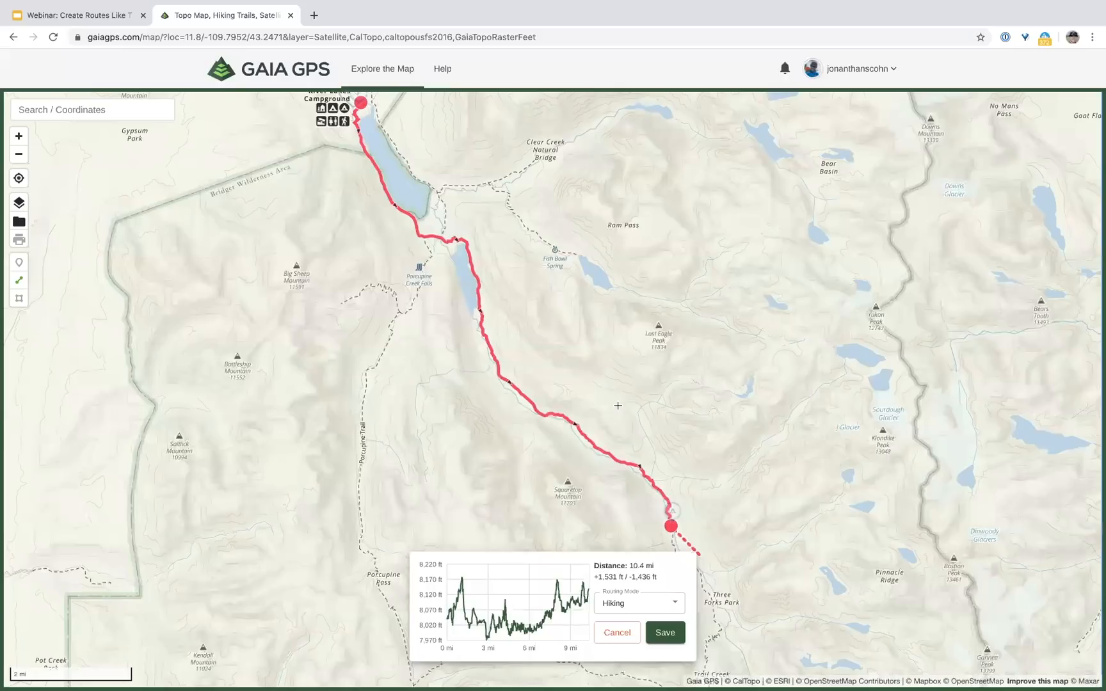
drag(495, 345, 611, 400)
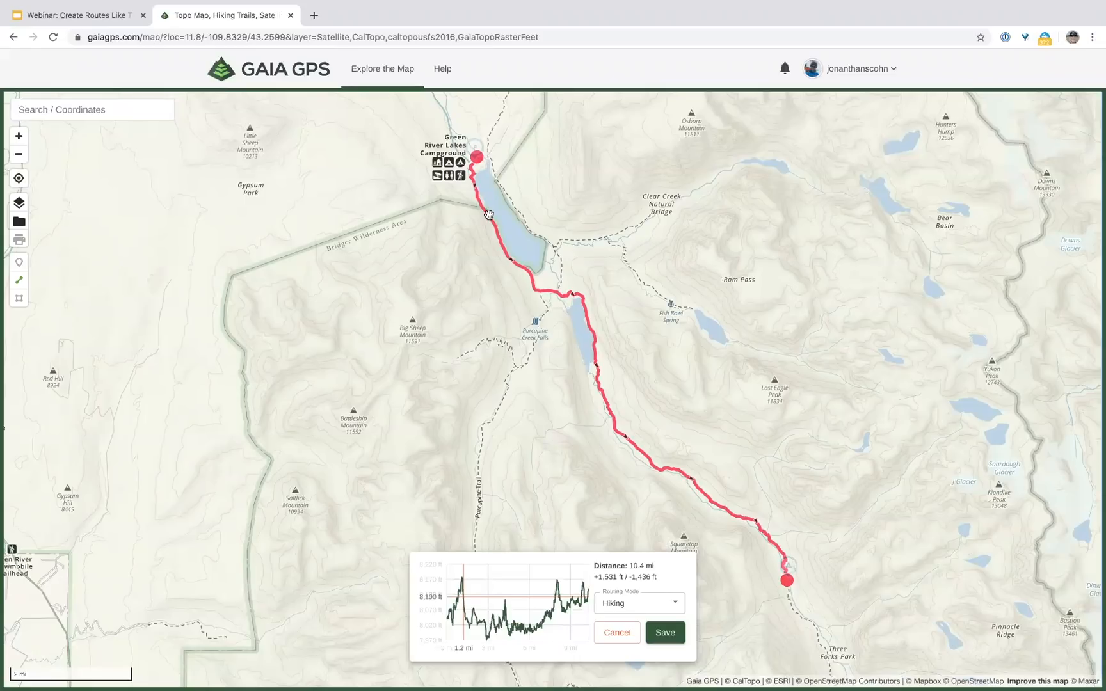
drag(489, 218, 517, 205)
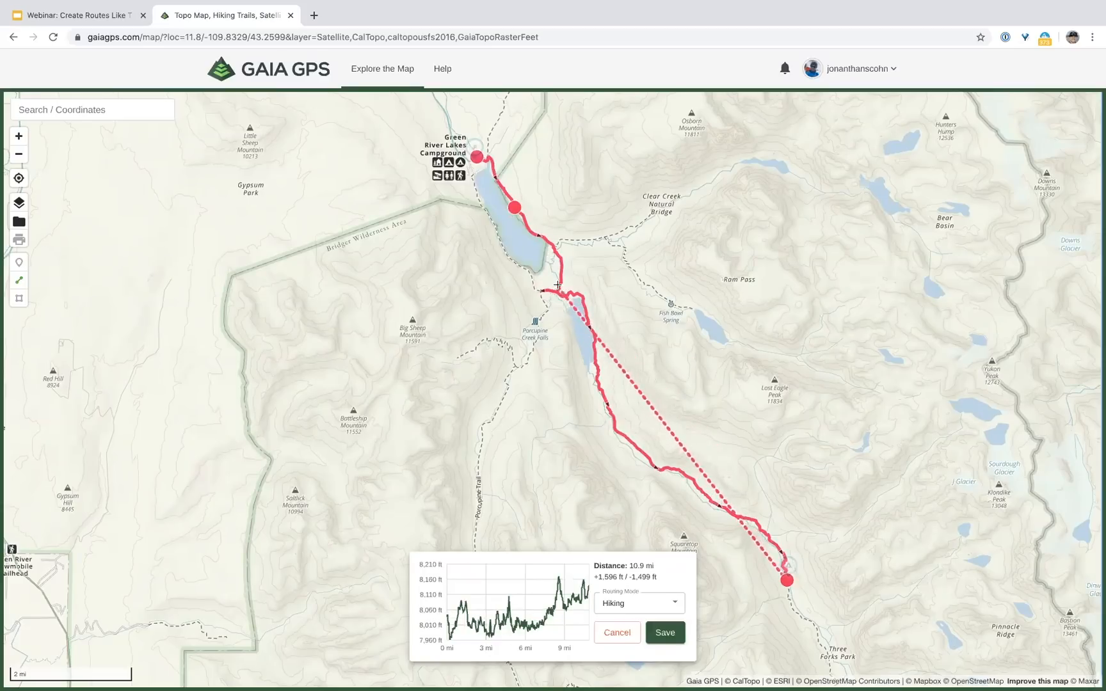
click(19, 134)
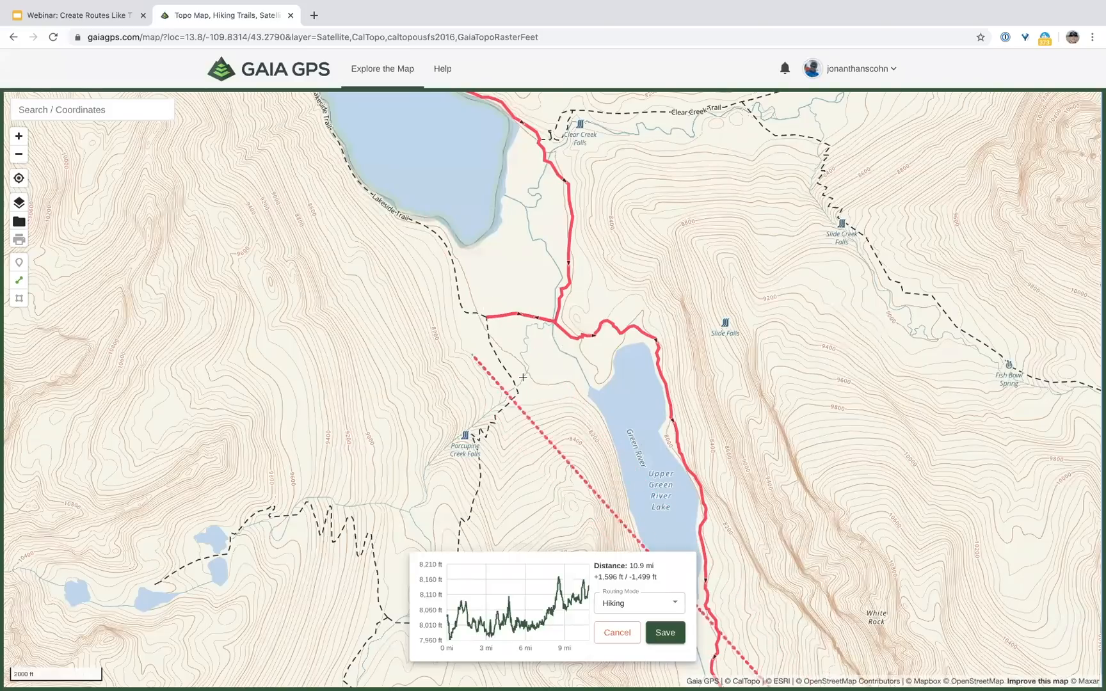
Step: Move a route point north along the trail and delete the stray point above the lake
drag(532, 383, 511, 371)
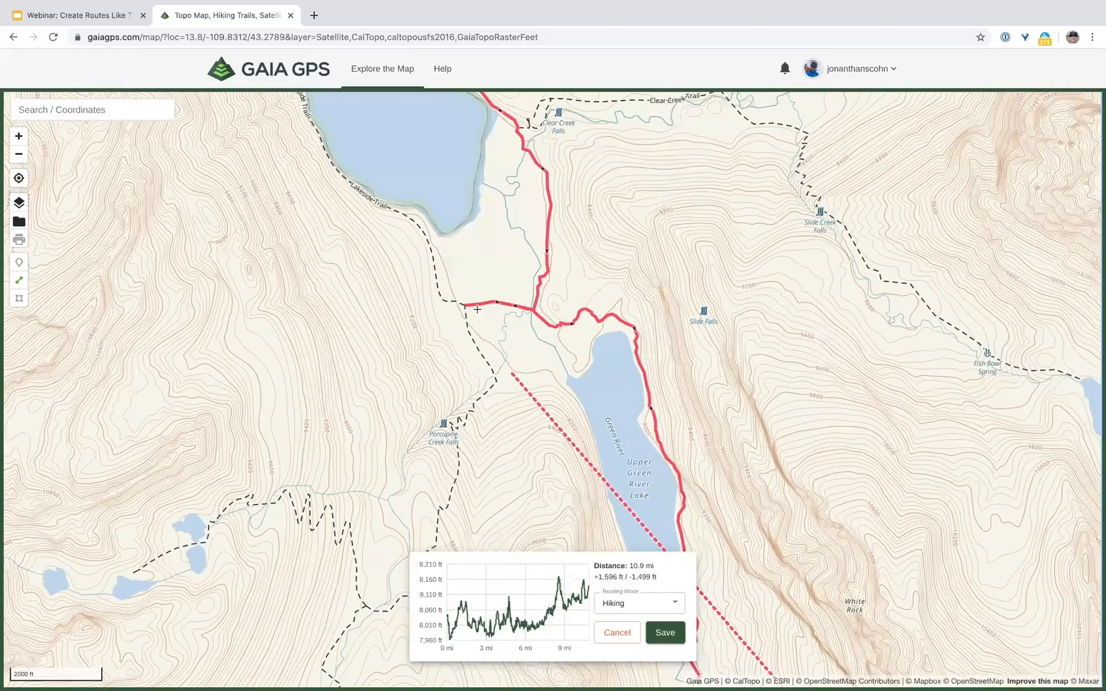
drag(494, 298, 470, 277)
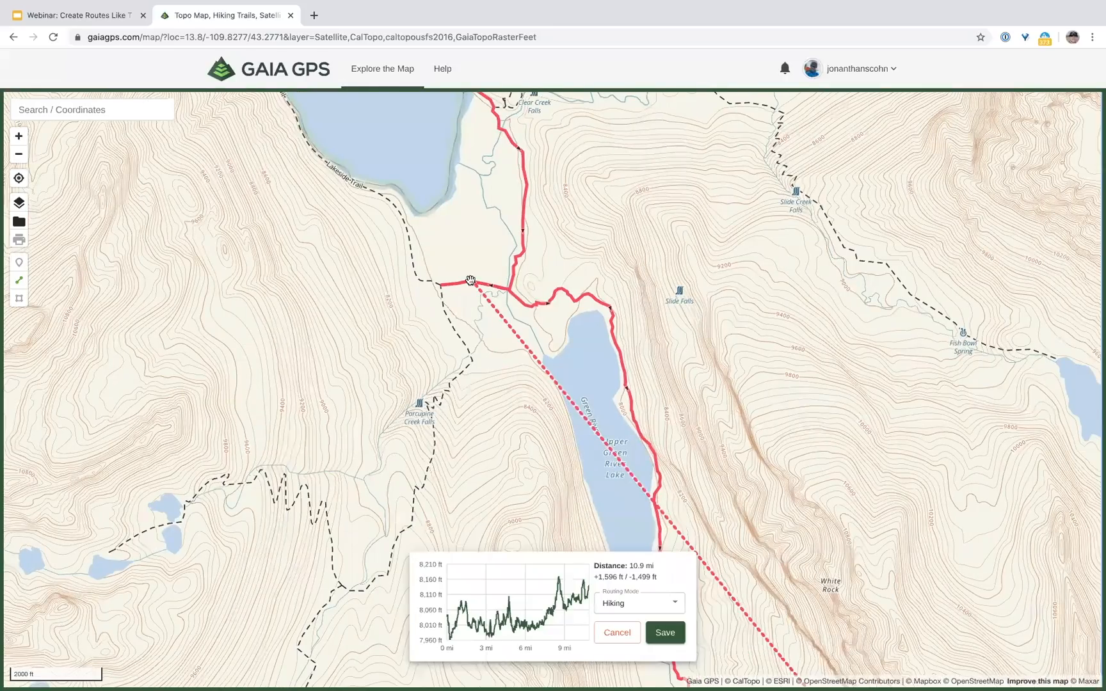
drag(470, 280, 524, 256)
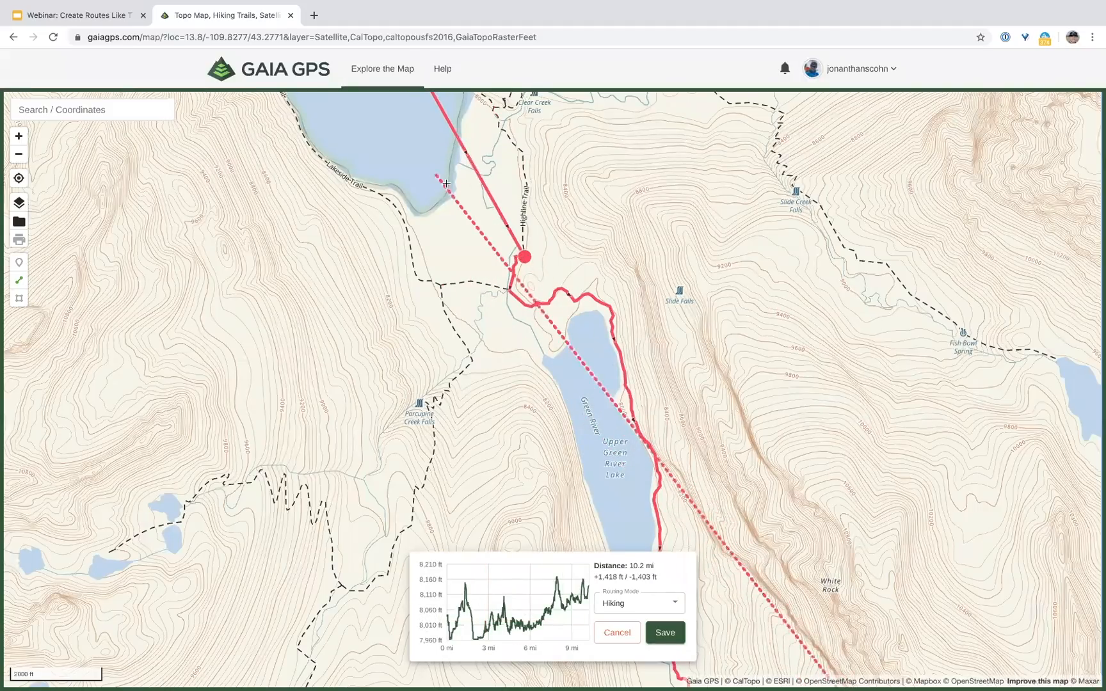
drag(437, 173, 530, 412)
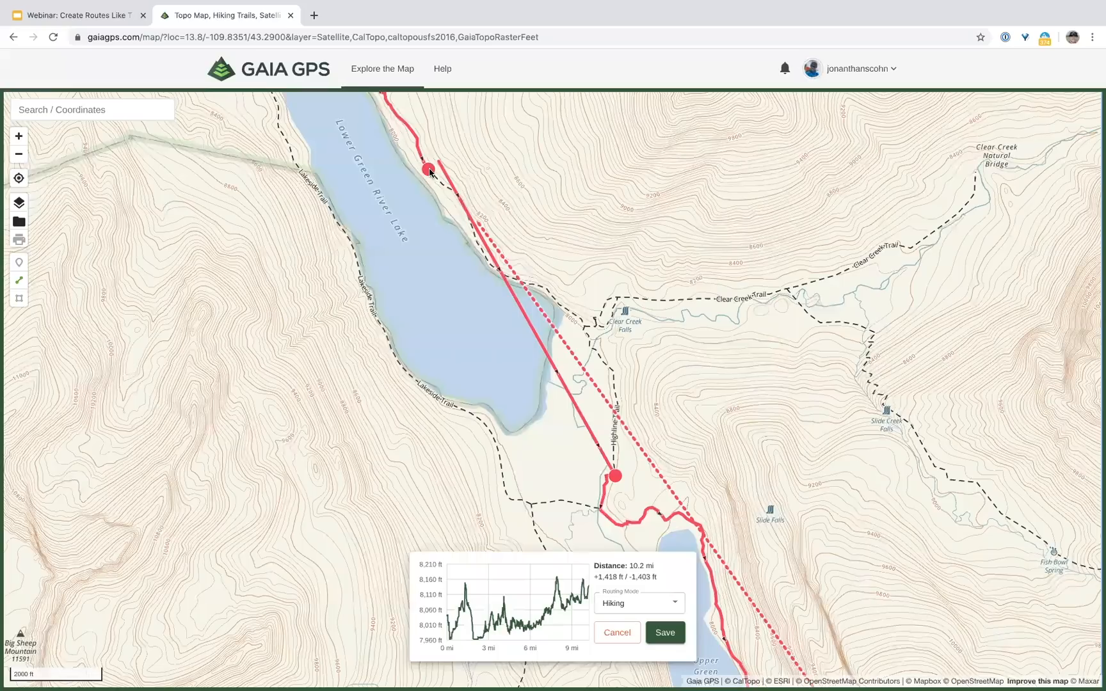
click(428, 169)
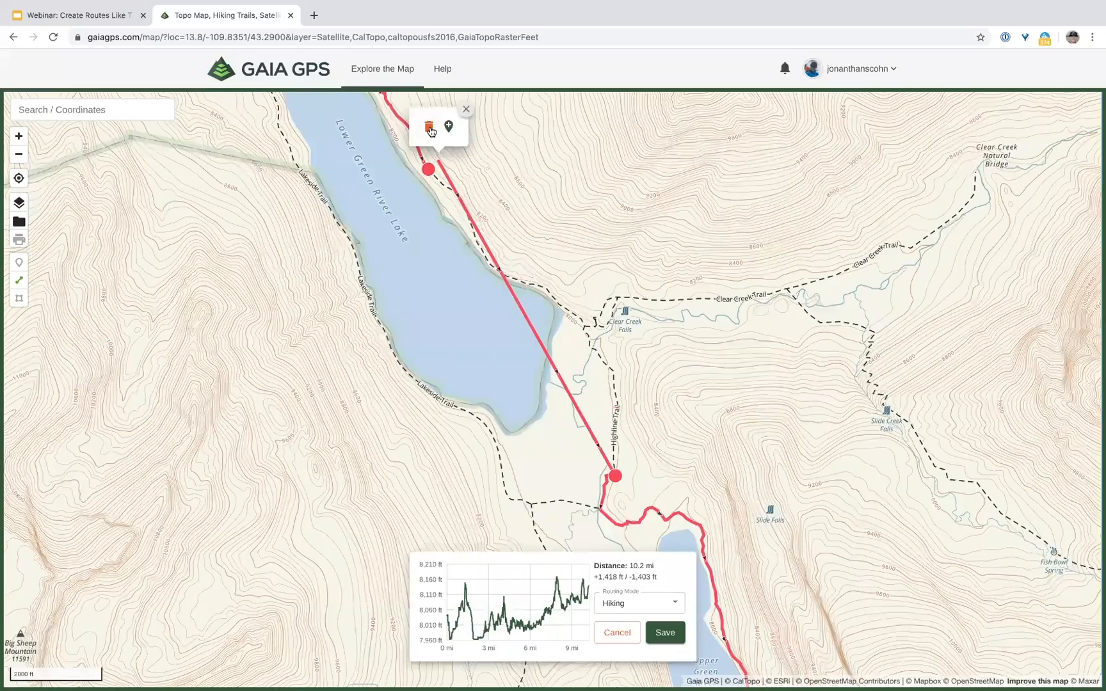
click(428, 127)
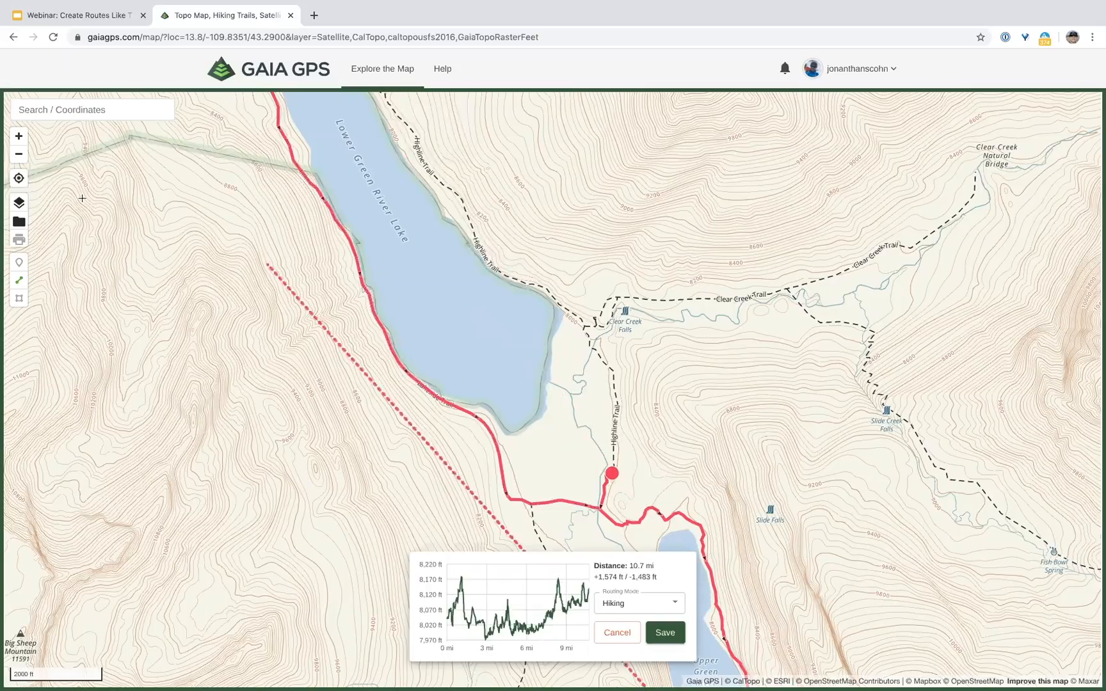
Step: Add a route point on the Highline Trail, trimming the hike to 10.3 mi
click(18, 153)
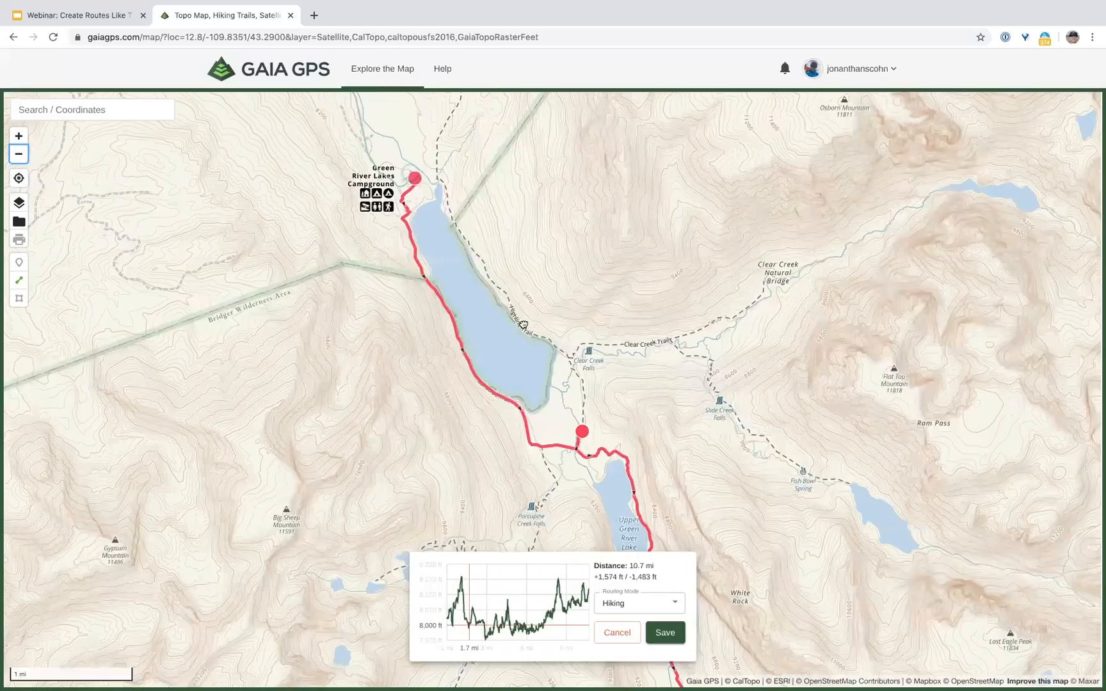
click(520, 323)
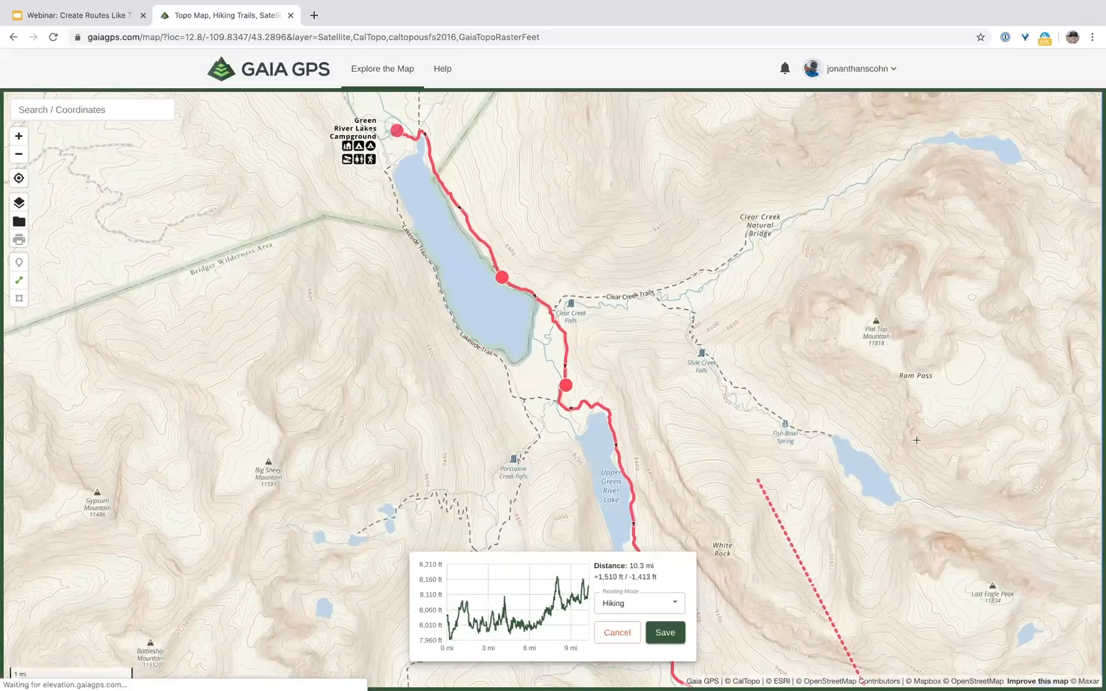
scroll(532, 259, down, 3)
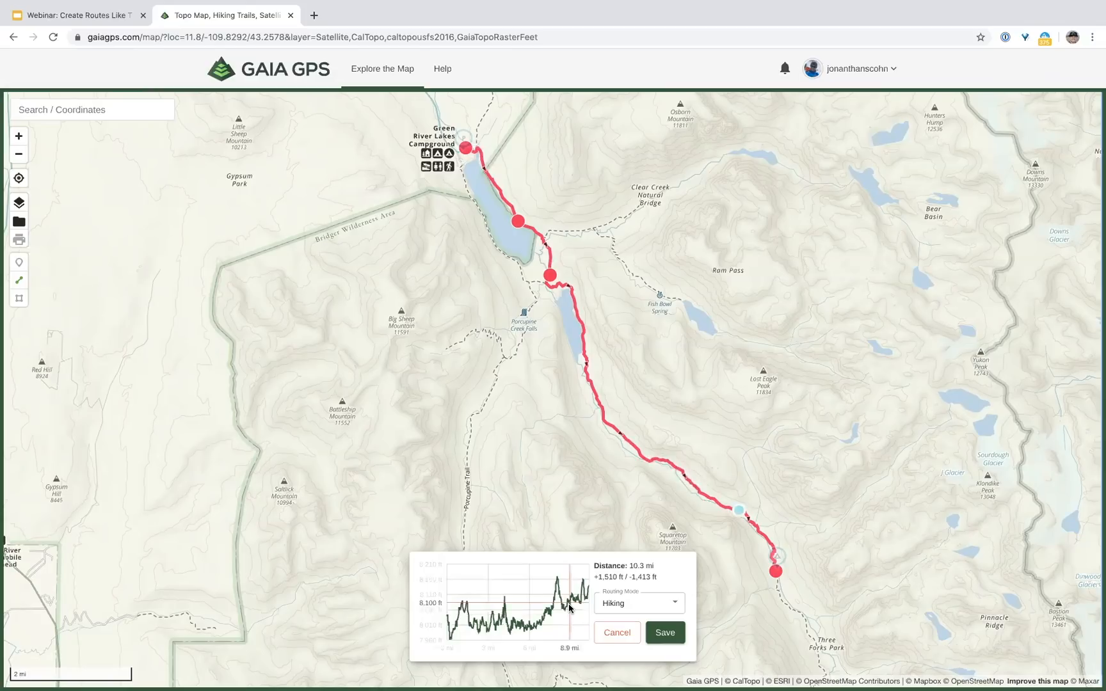
Step: Save the 10.3 mi hiking route titled 'Day 1' and close its details
click(665, 633)
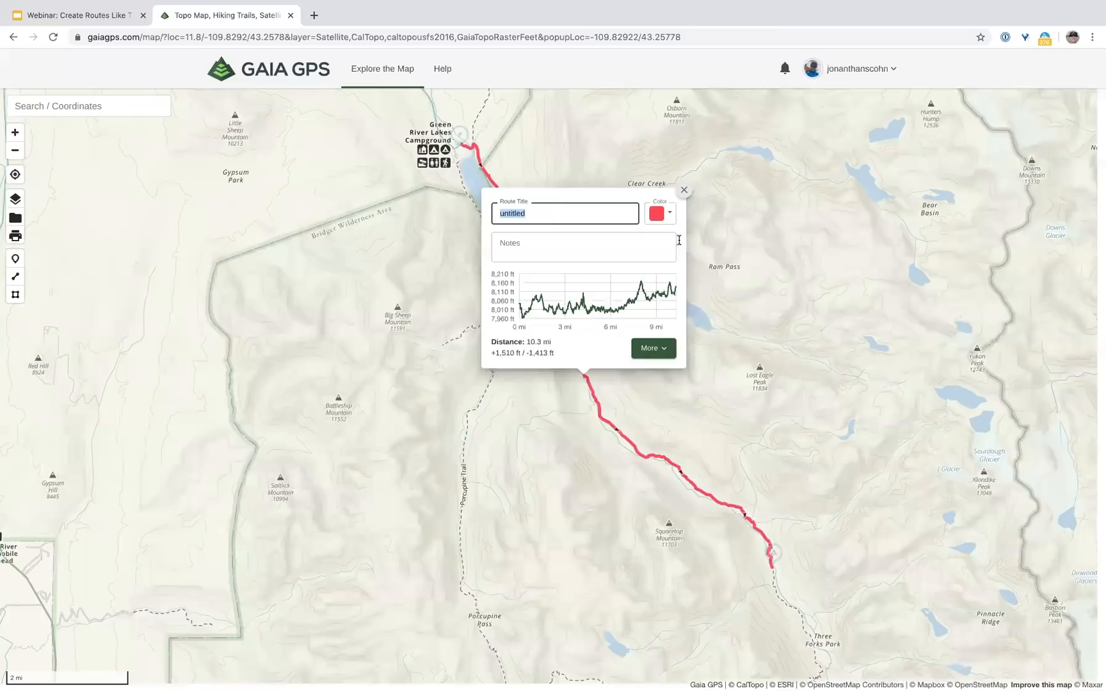
text(Day 1)
click(681, 191)
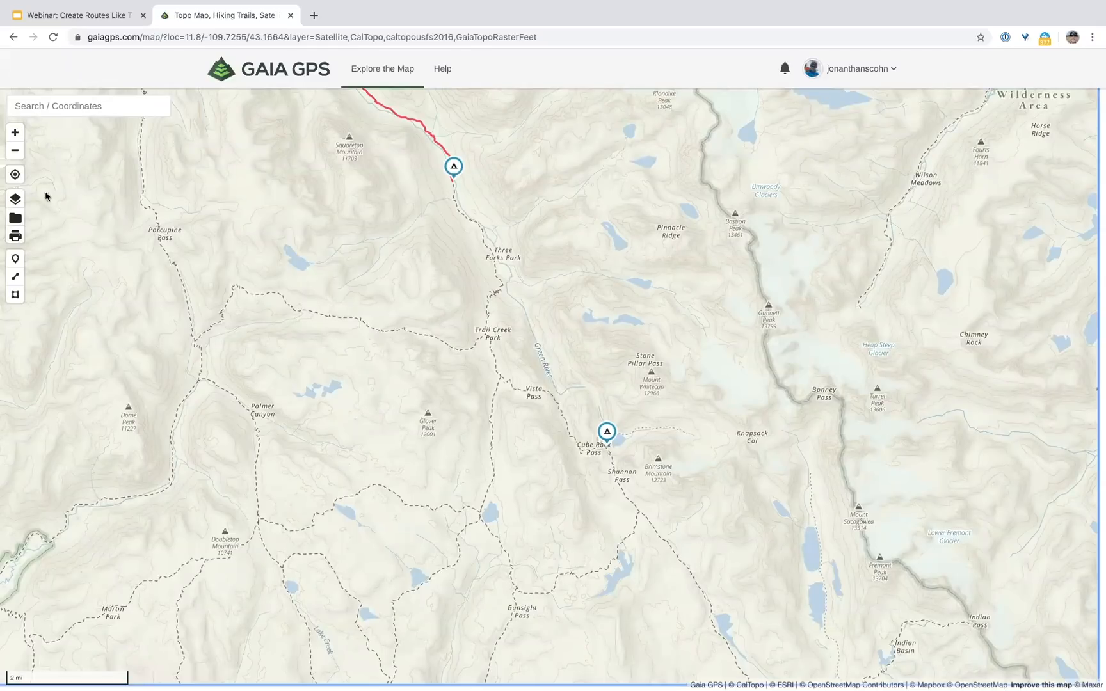
click(19, 276)
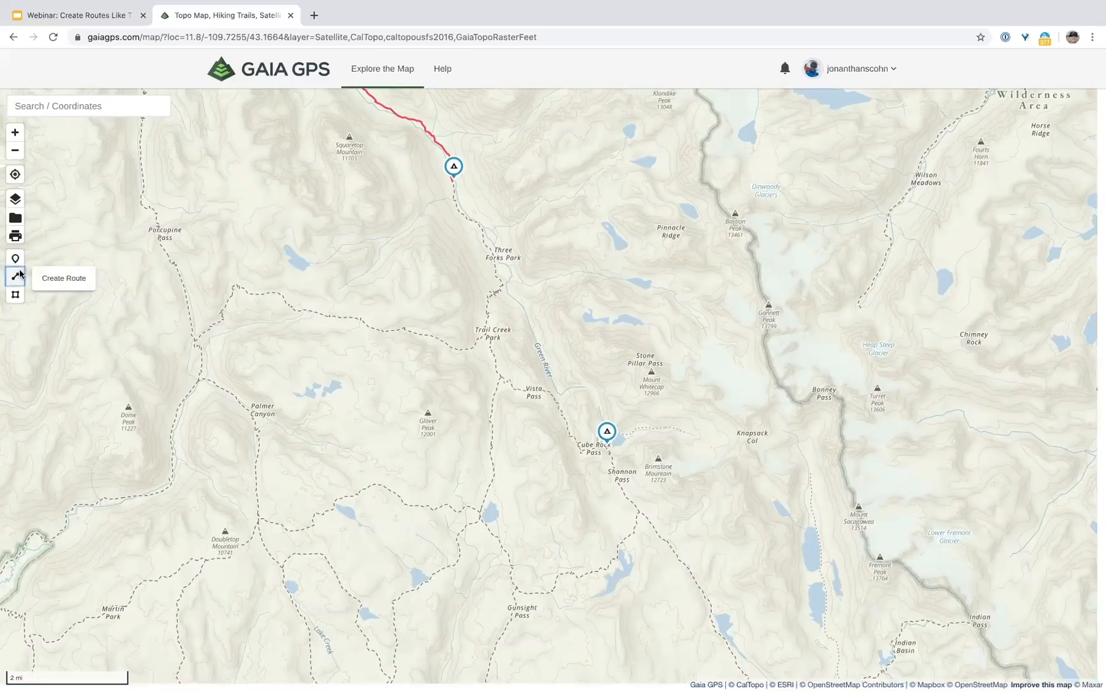
Step: Draw a 7.85 mi hiking route from the northern campsite to the Cube Rock Pass campsite and save it
click(457, 186)
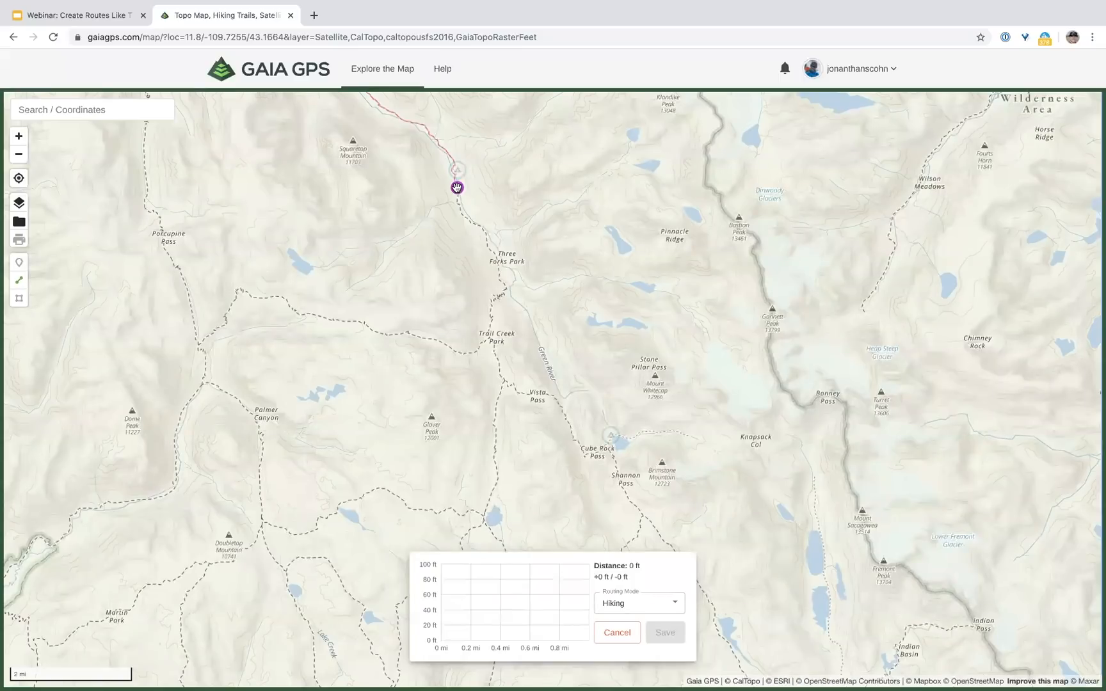
click(608, 448)
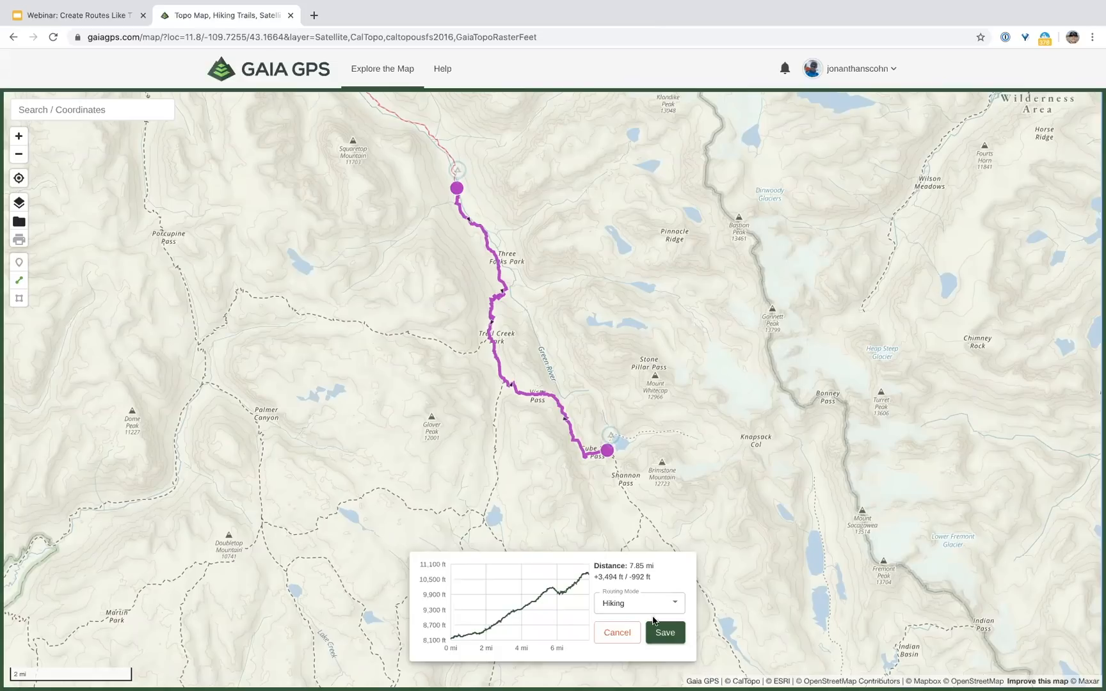
click(664, 632)
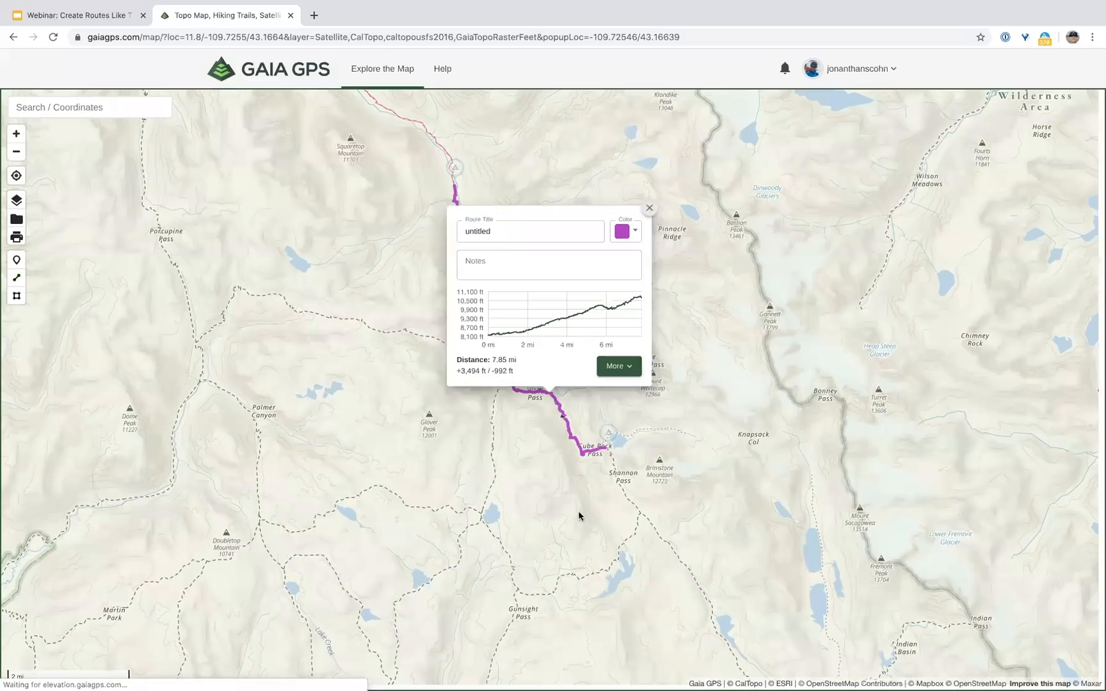
Step: Rename the untitled second hiking route to 'Day 2' and close its route card
click(501, 231)
key(ctrl+a)
text(u)
text(Day 2)
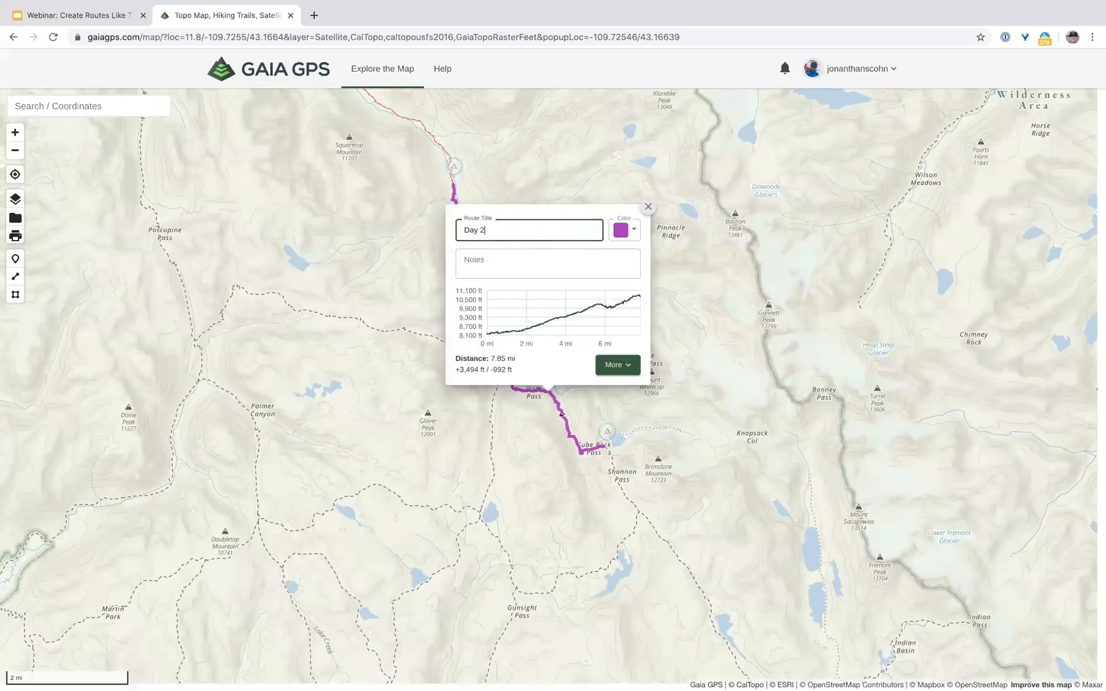
click(648, 206)
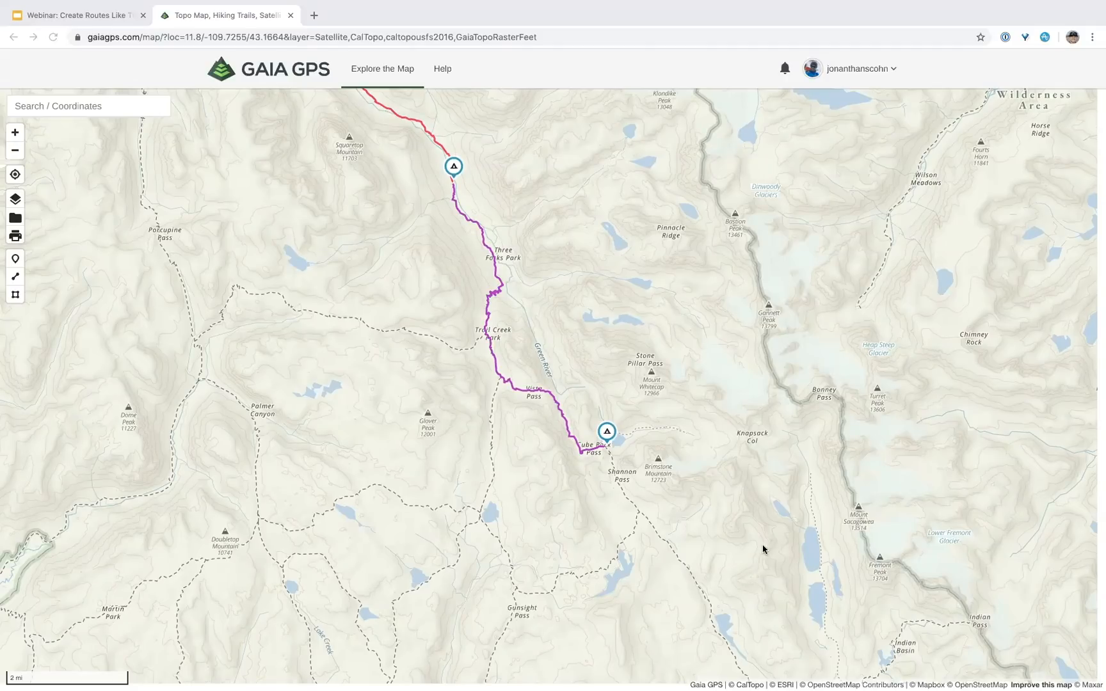
Step: Pan the map south so both campsite markers and the terrain below them are visible
drag(718, 452, 565, 324)
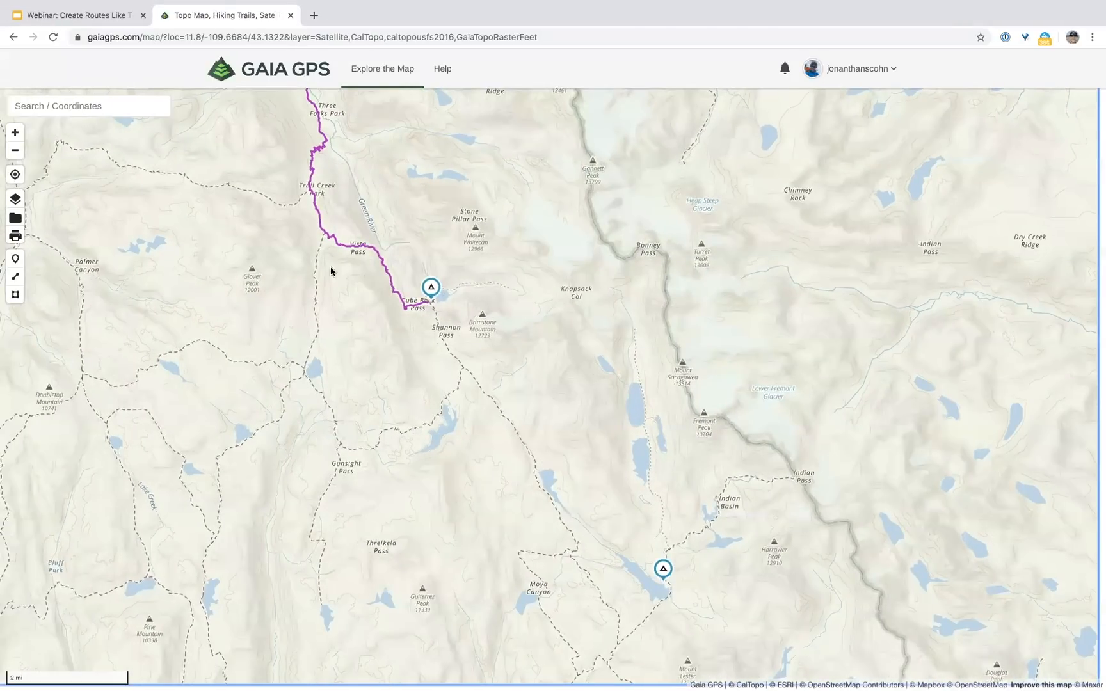
drag(477, 359, 492, 357)
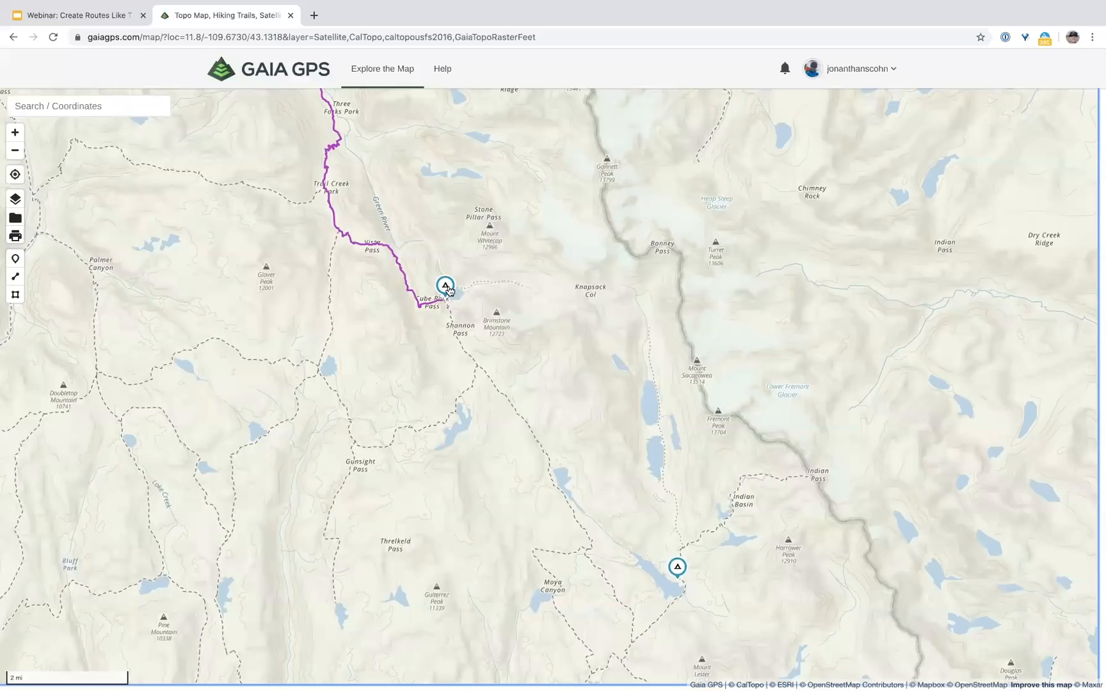
drag(618, 539, 601, 523)
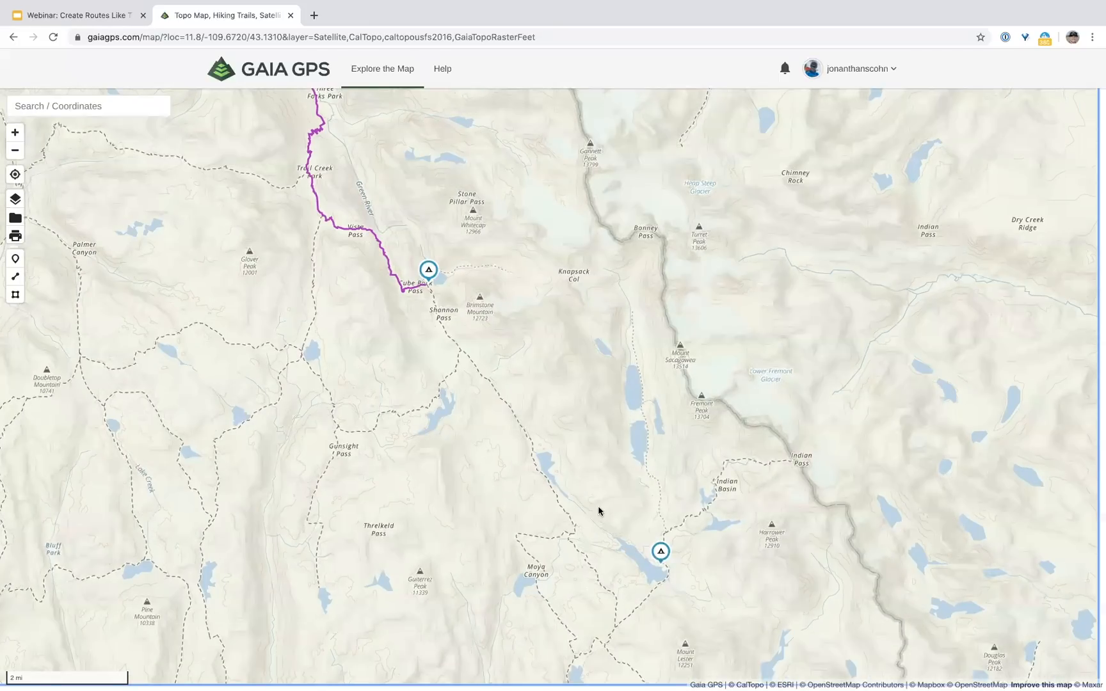
drag(57, 282, 28, 188)
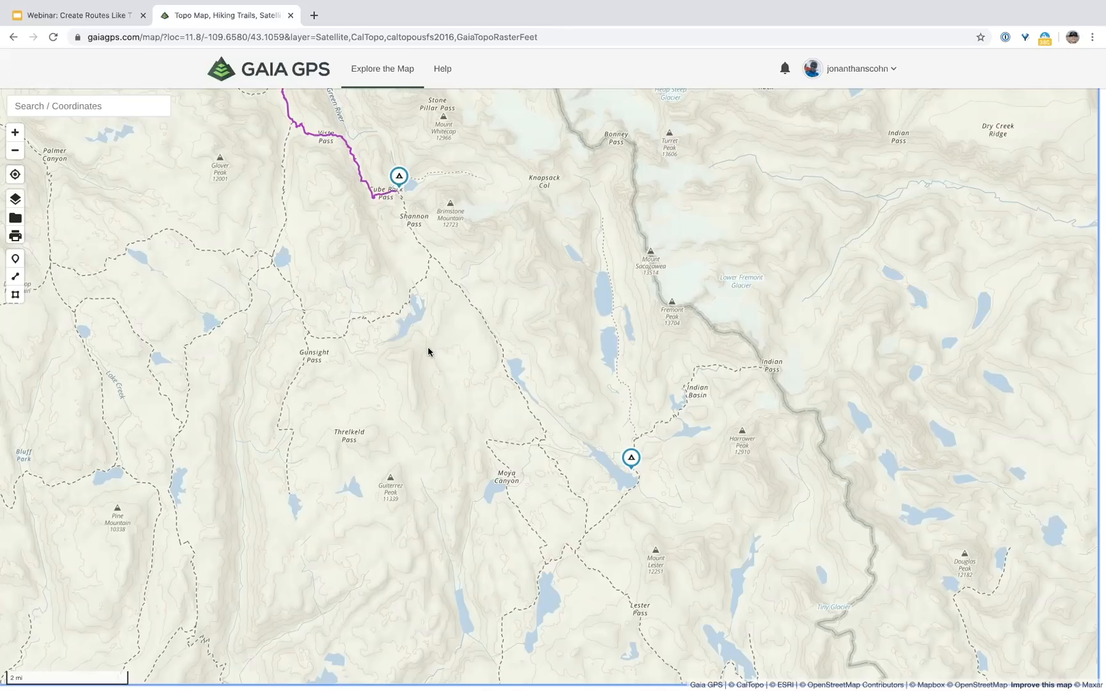
click(15, 276)
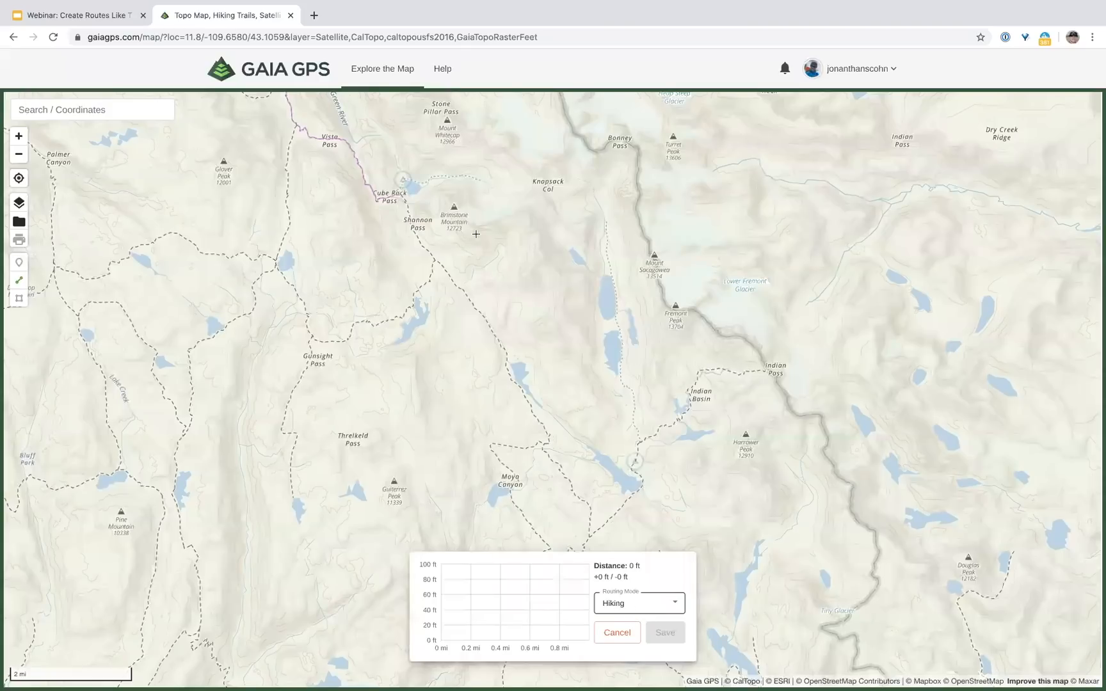
Step: Draft a 12.3 mi hiking route from Cube Rock Pass to the southern lakeside campsite and centre it
click(400, 188)
click(634, 458)
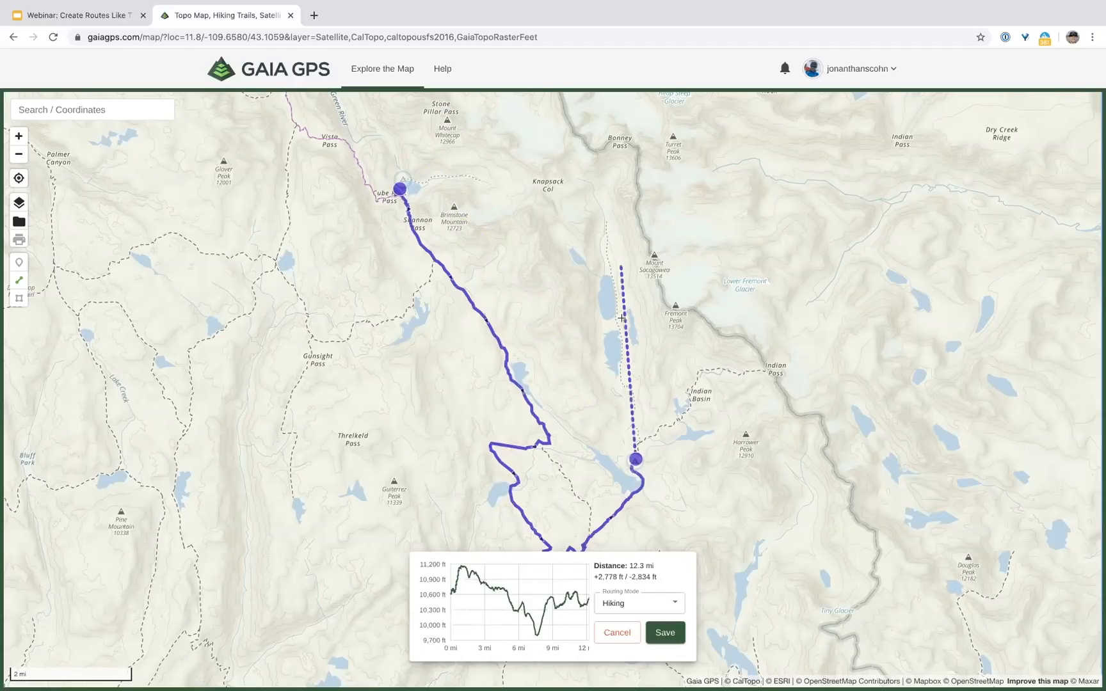
drag(684, 418, 700, 361)
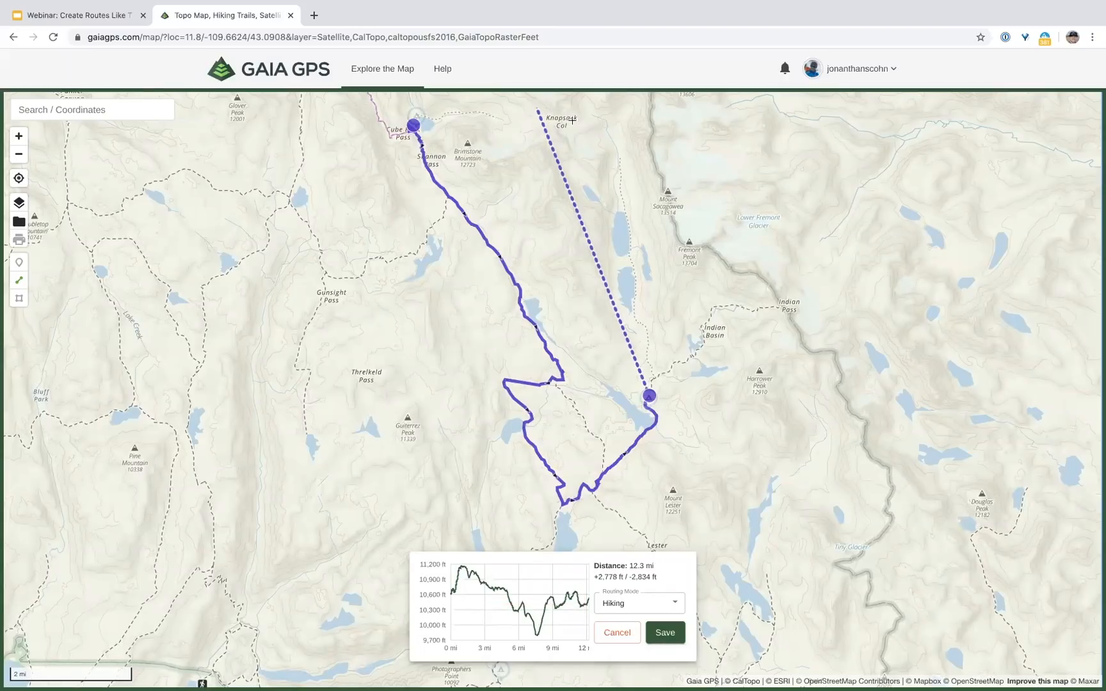
drag(529, 158, 570, 247)
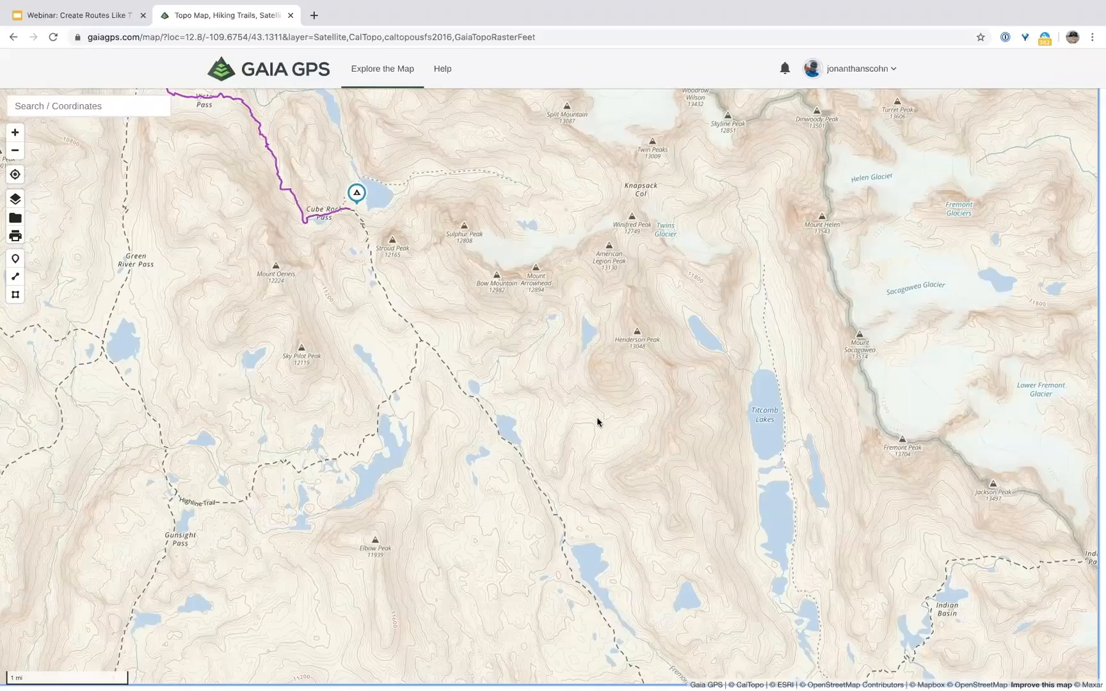
Step: Draw a 1.76 mi hiking route from Cube Rock Pass east to the trail beyond the lake
drag(639, 463, 597, 417)
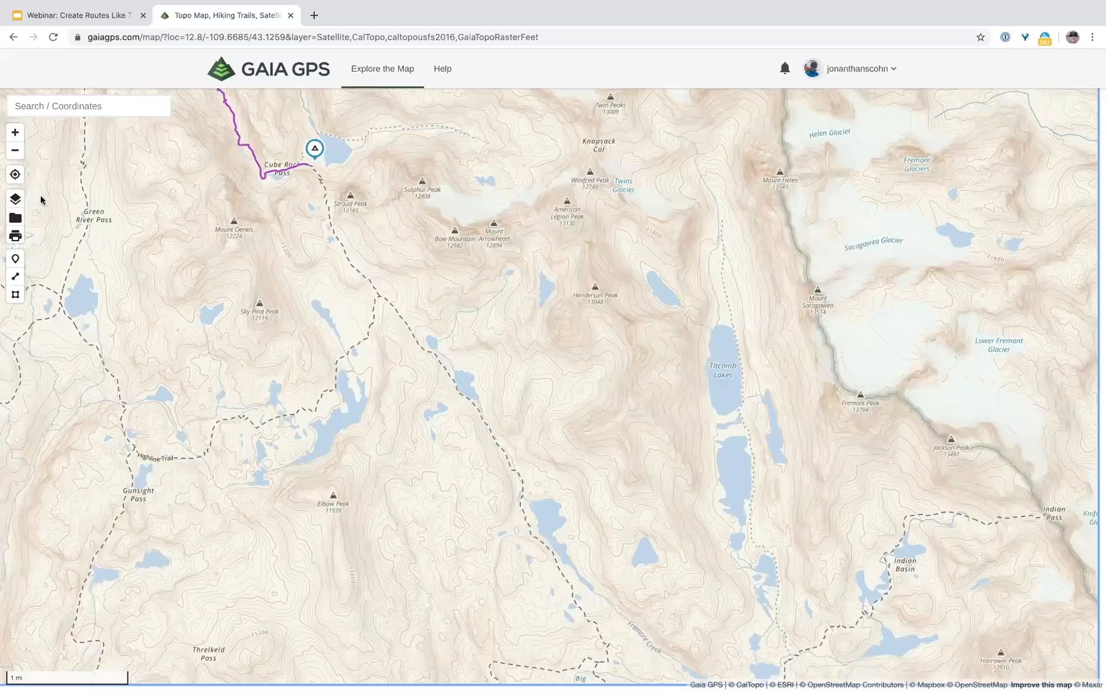
click(17, 279)
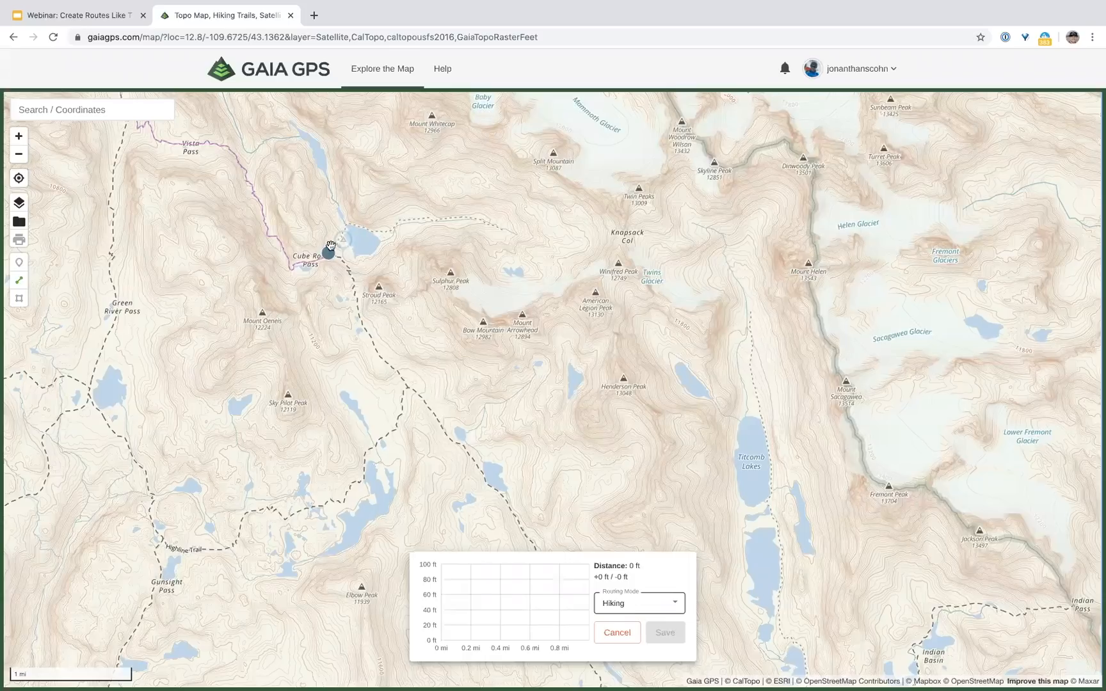
click(501, 229)
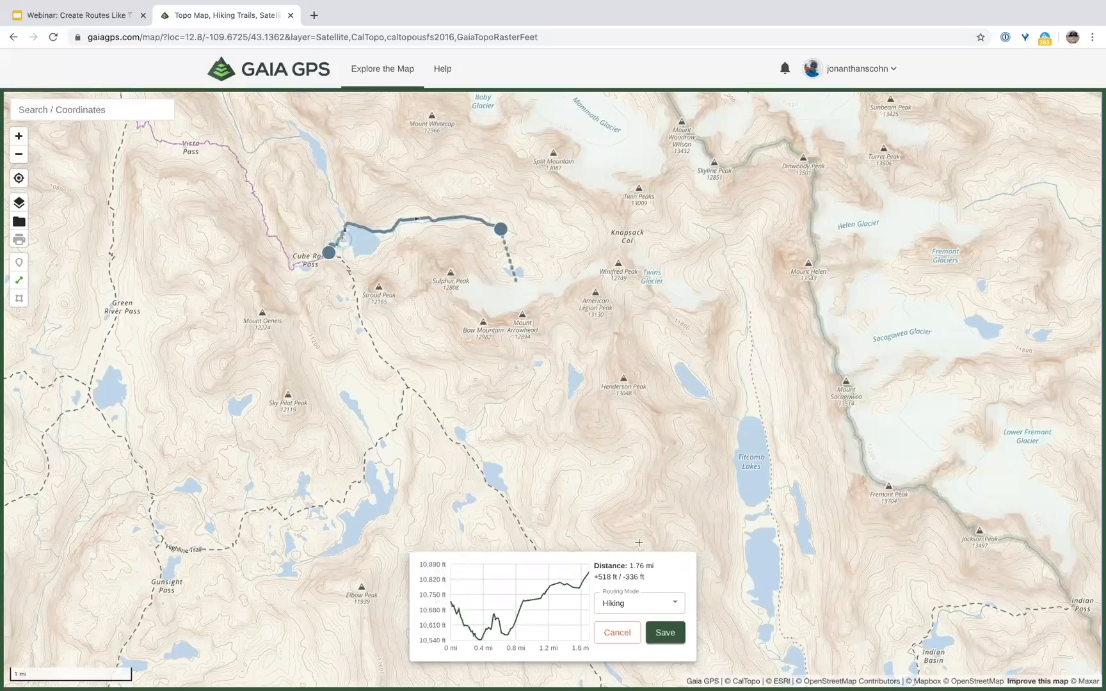
Step: Save the 1.76 mi route as 'Day 3.1' and close its details
click(665, 633)
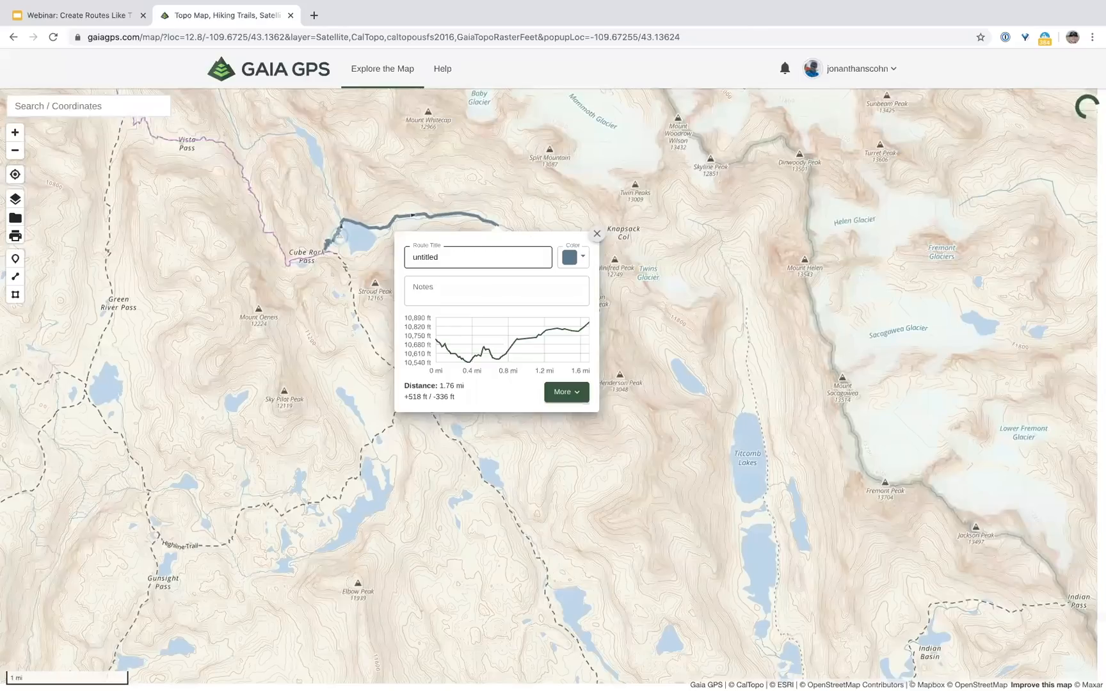
click(596, 234)
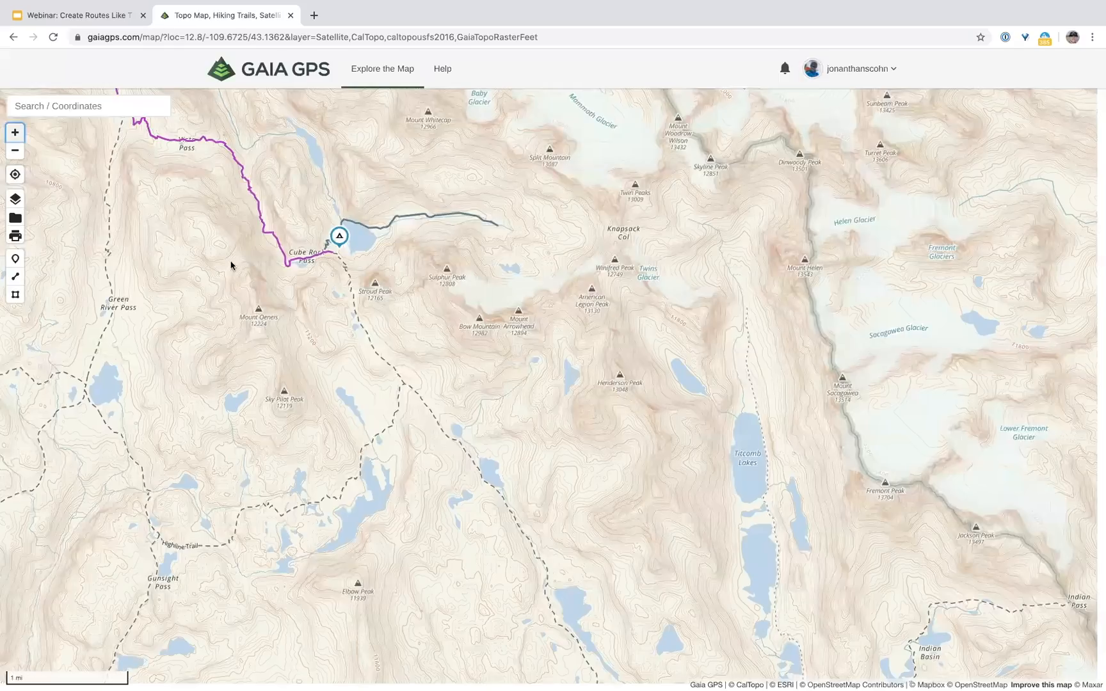
click(16, 278)
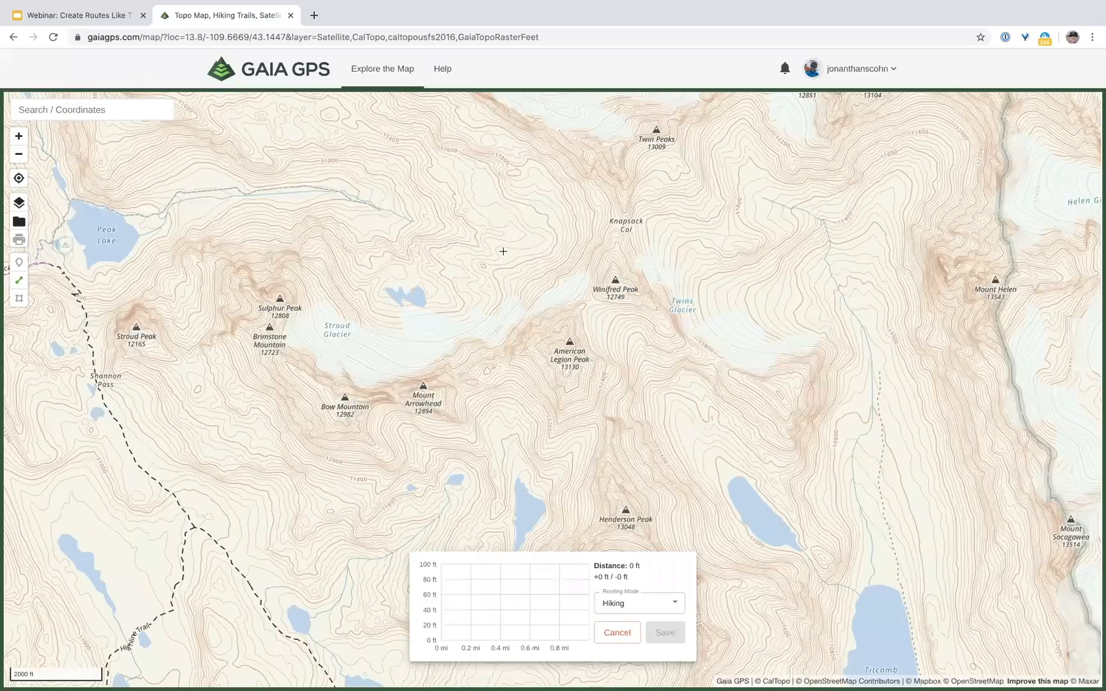
Step: Make a 2.14 mi Straight Line route from Day 3.1's end across Twins Glacier, then show map layers
click(879, 370)
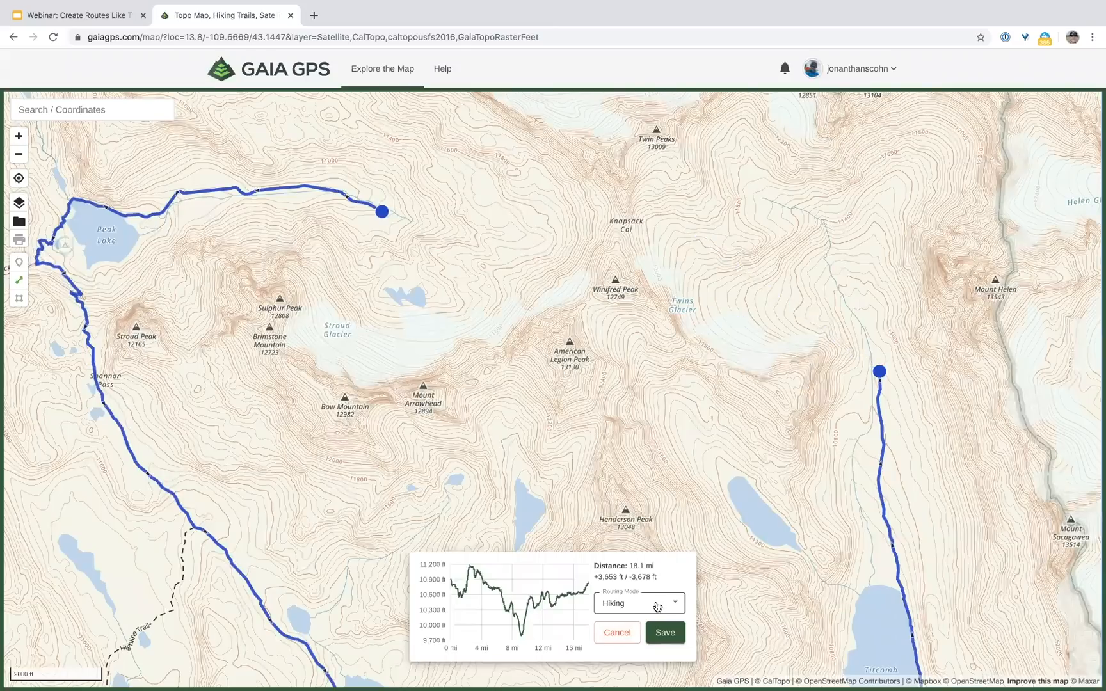
click(629, 666)
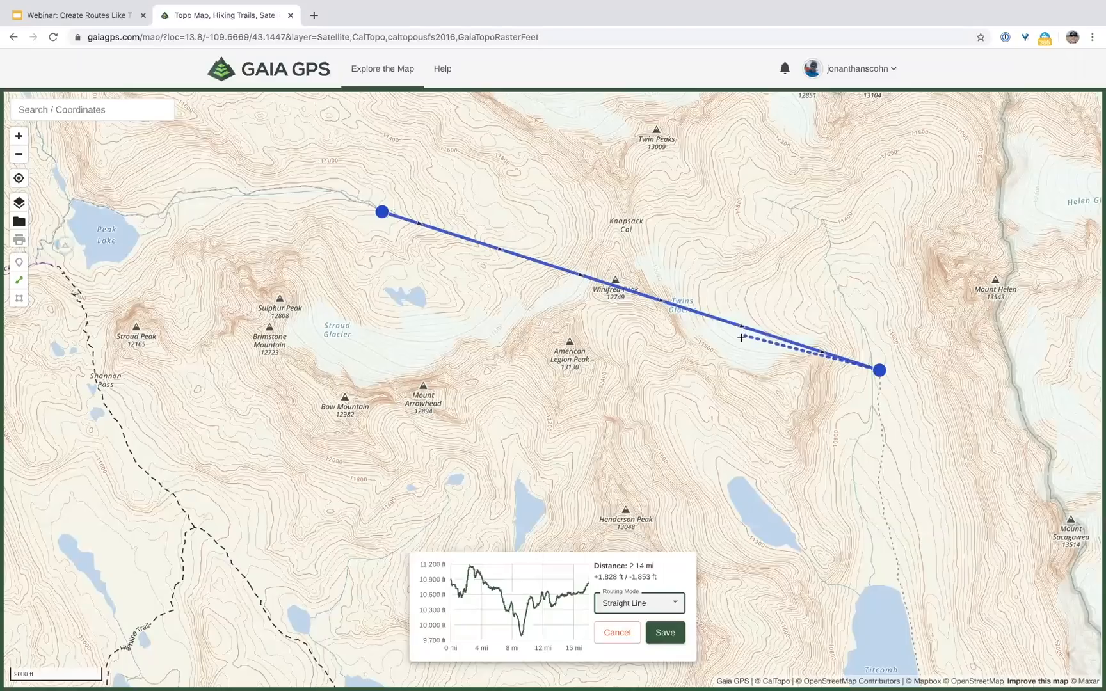
drag(676, 396, 659, 396)
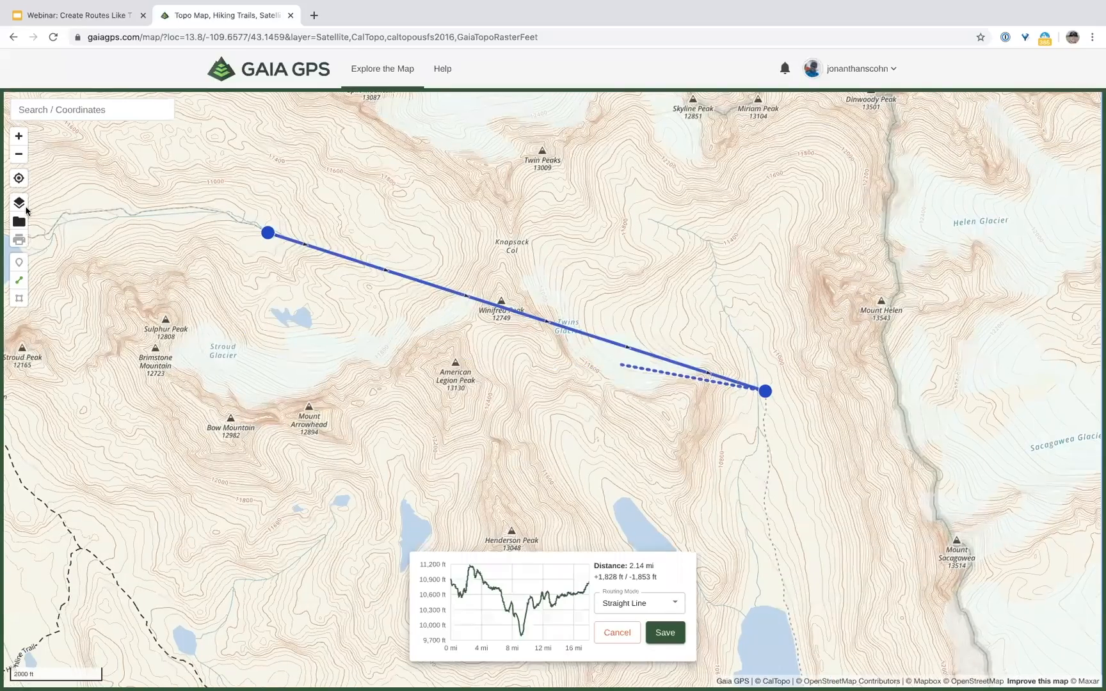
click(24, 206)
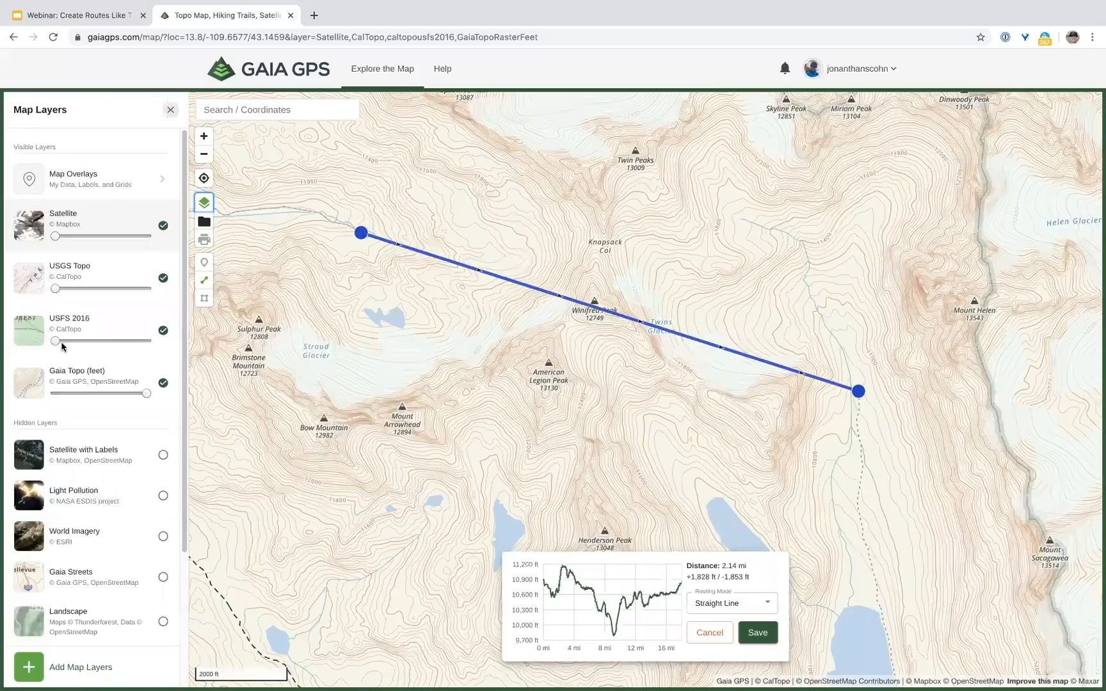
Step: Raise USFS 2016 opacity to full, bend the route north of Knapsack Col, then cancel the draft
drag(79, 340, 147, 340)
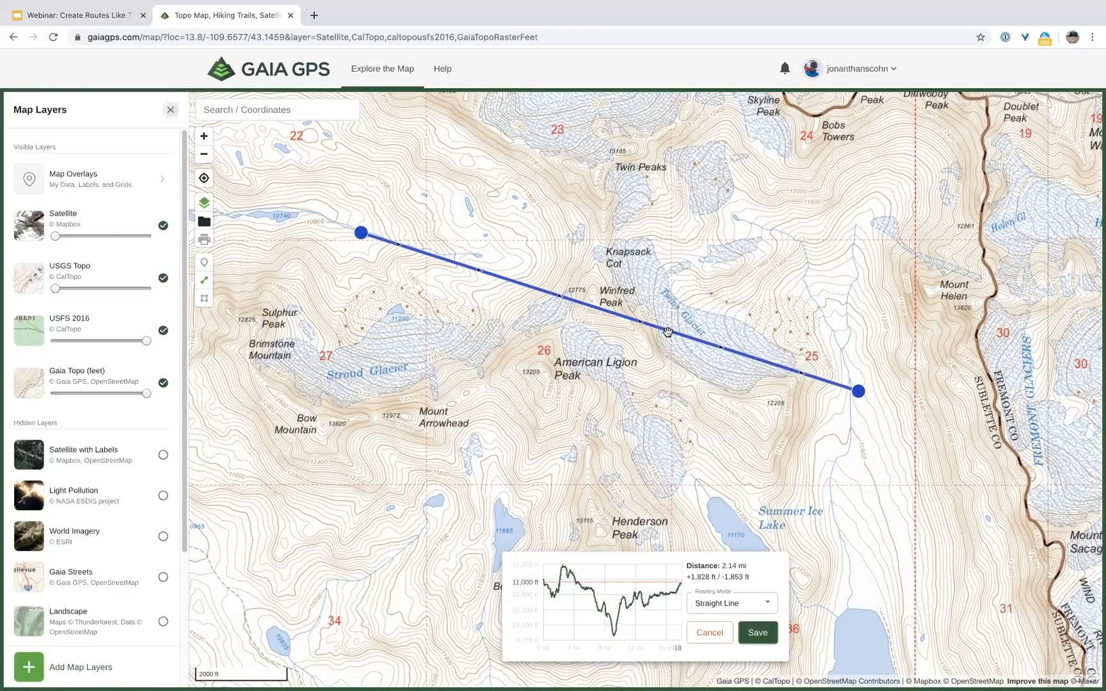
drag(667, 332, 680, 233)
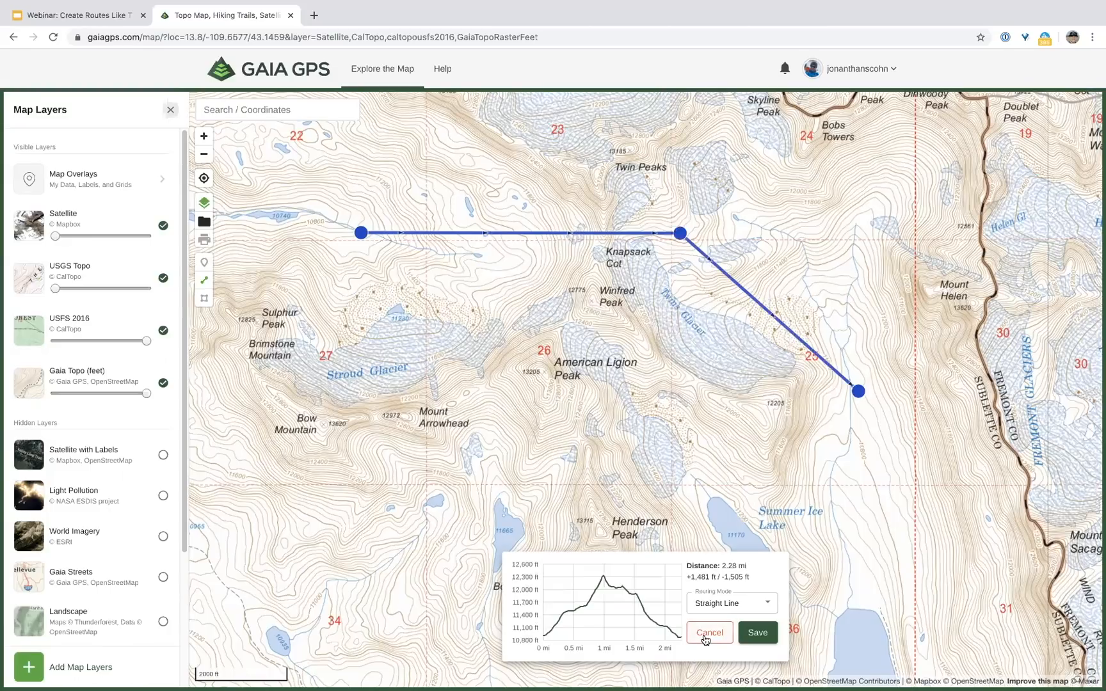
click(707, 634)
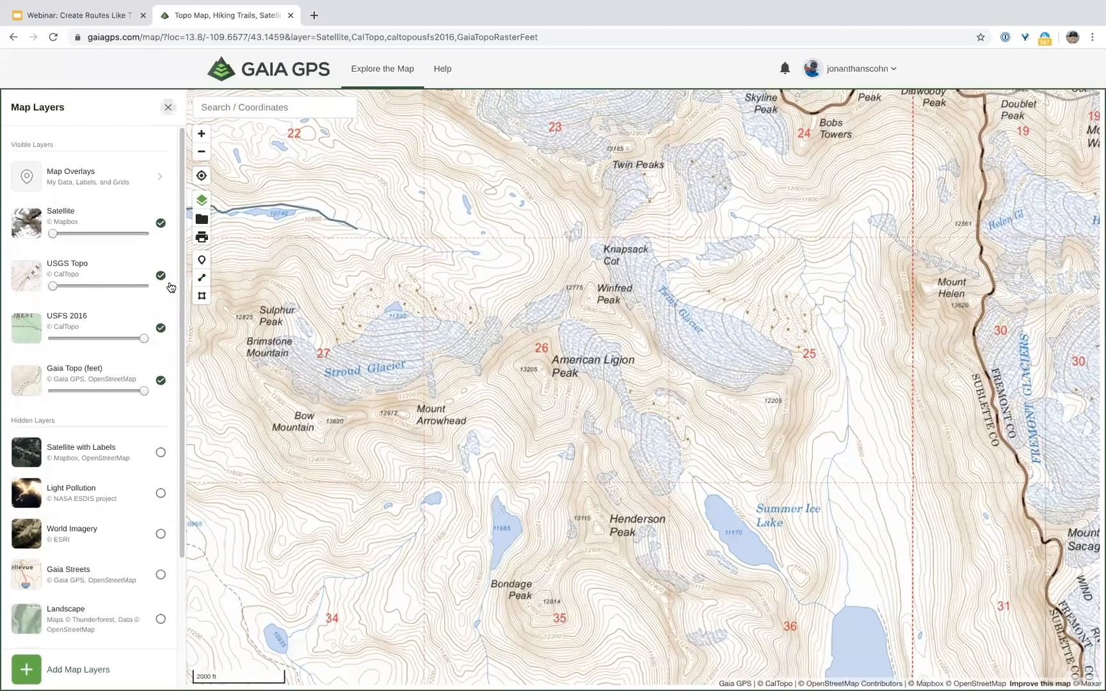
Step: Start a new route on the lakeside trail using Straight Line routing mode
click(203, 276)
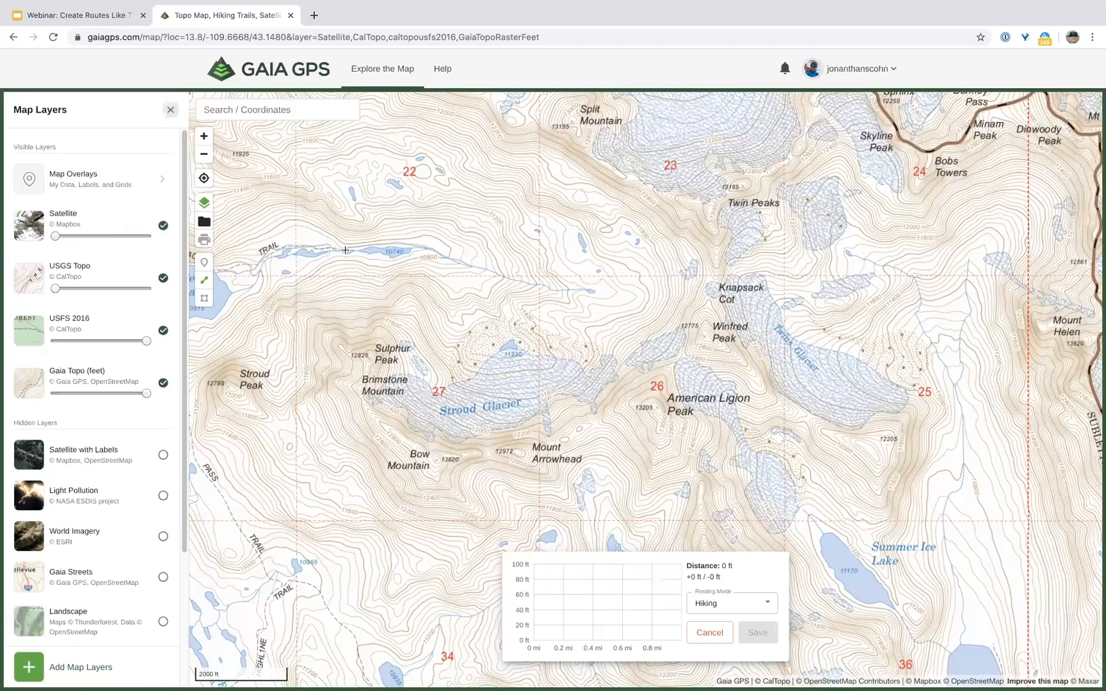
click(346, 251)
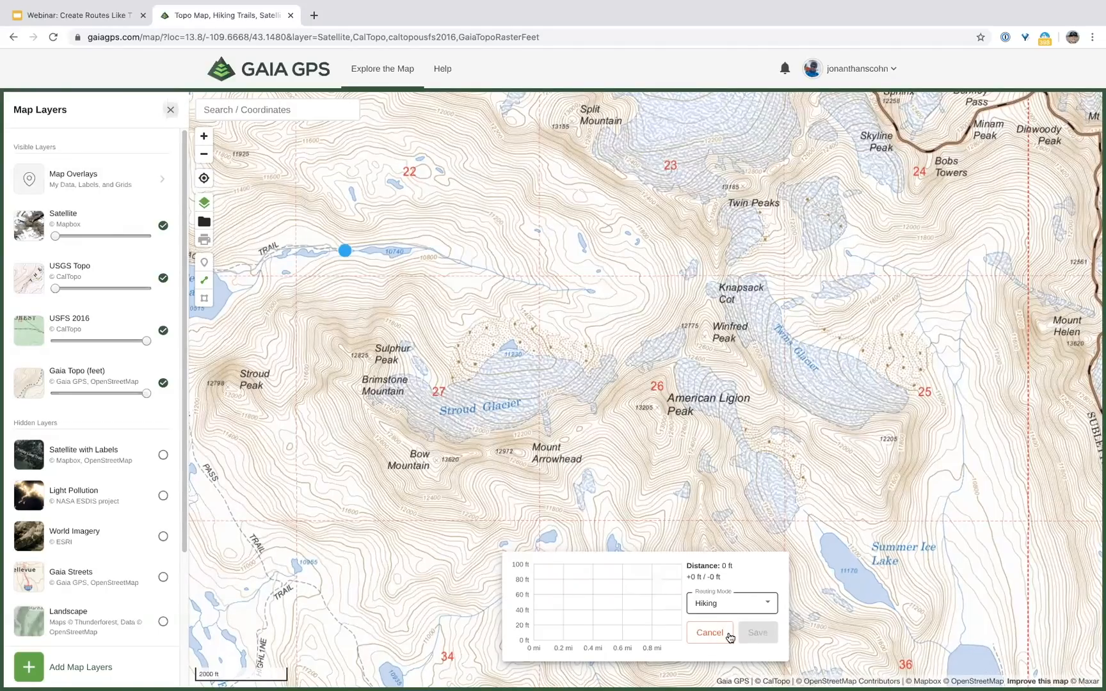
click(736, 603)
click(734, 666)
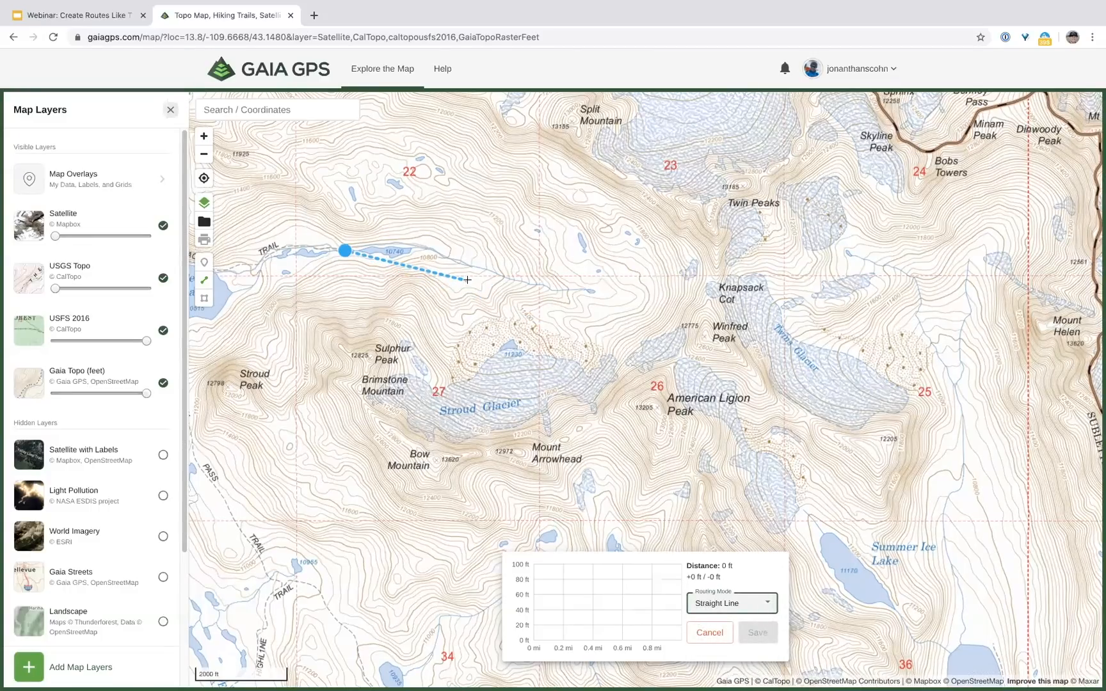
Step: Add points east along the lake, over Knapsack Col onto Twins Glacier (2.32 mi), then fade out USFS 2016
click(471, 279)
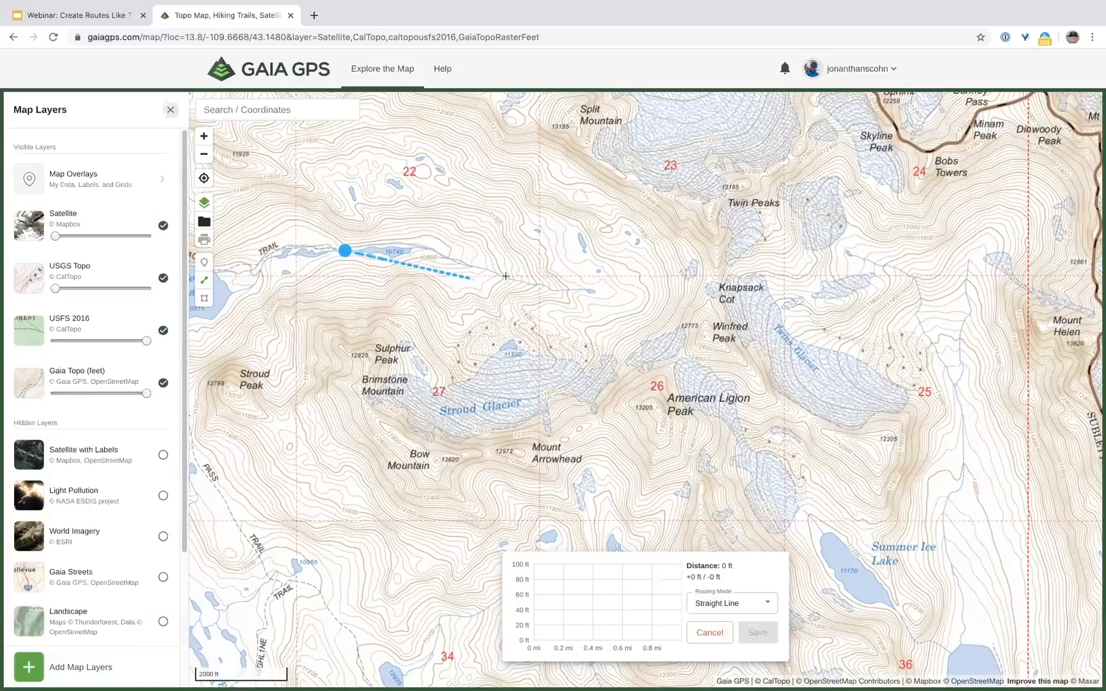
click(548, 274)
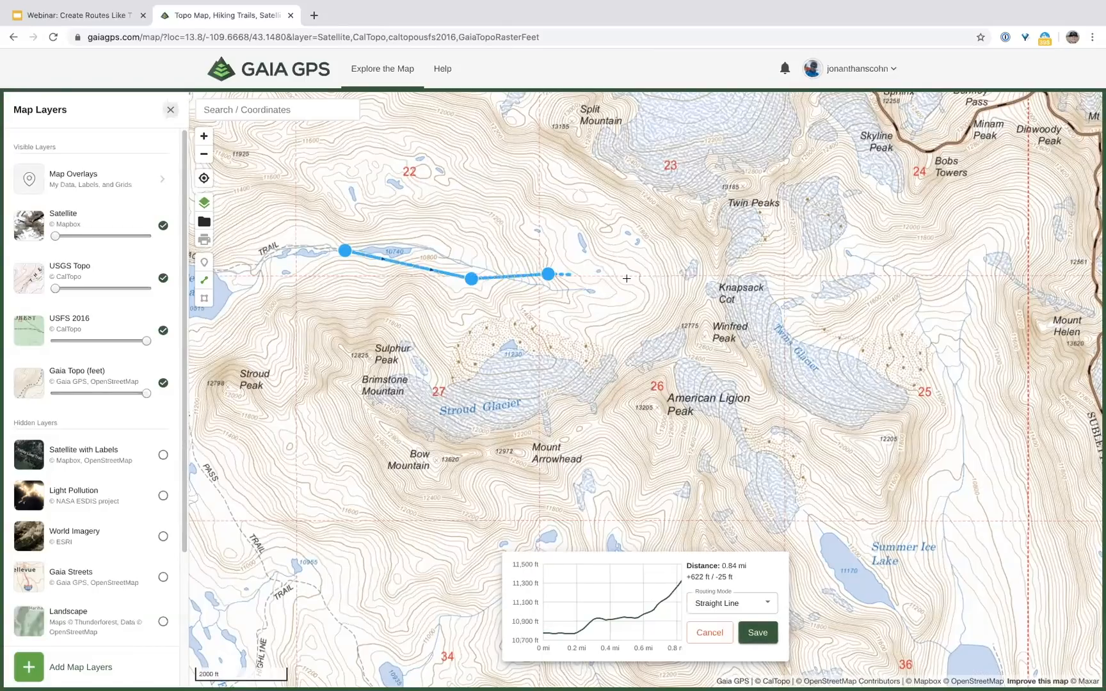
click(630, 278)
click(686, 288)
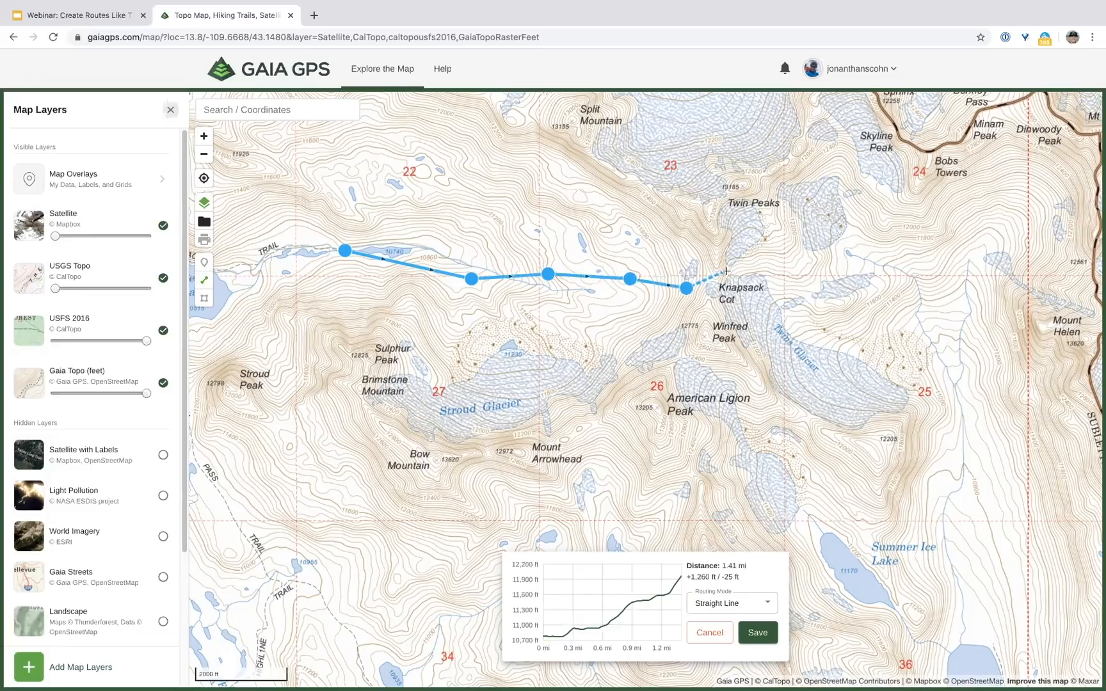
click(727, 271)
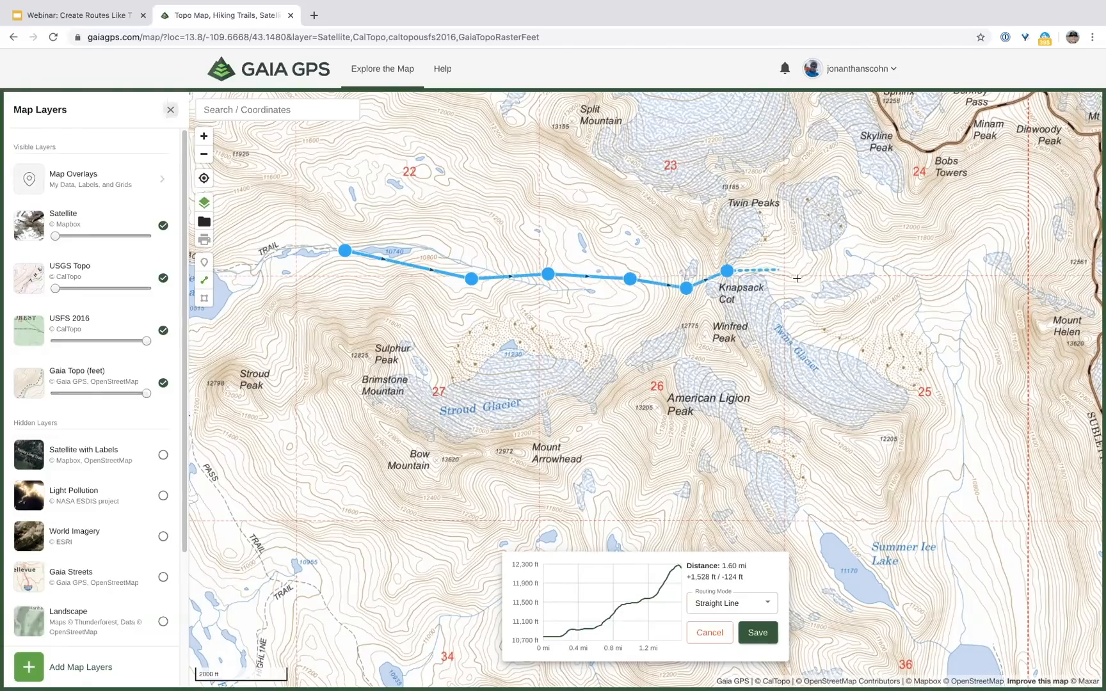
click(777, 270)
click(810, 296)
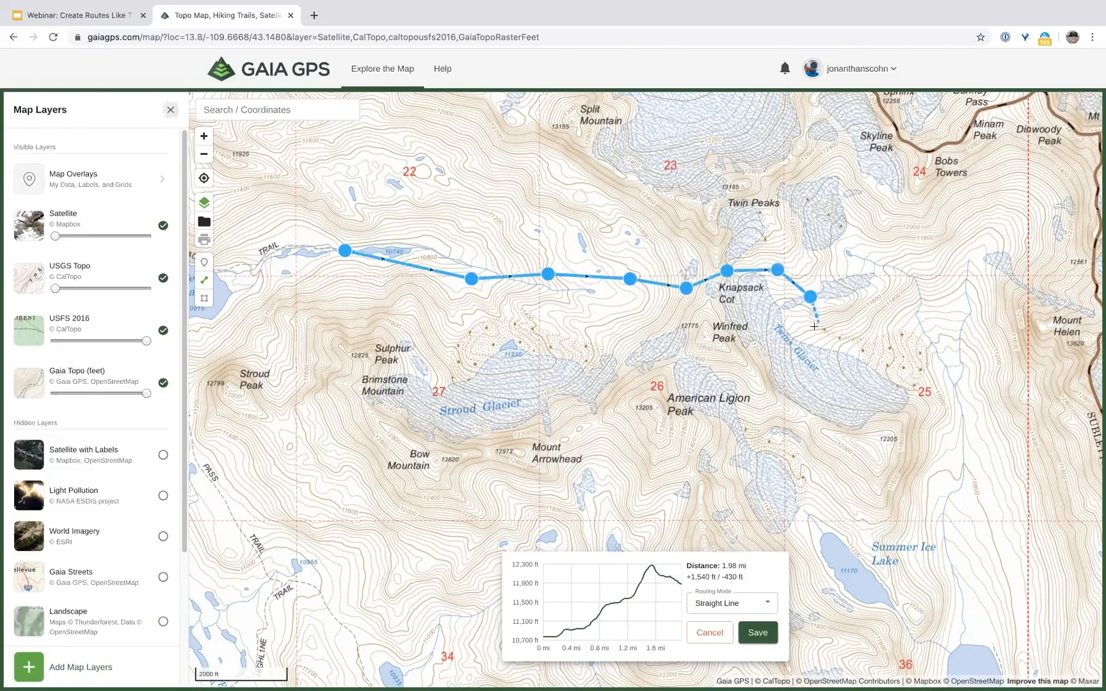
click(814, 327)
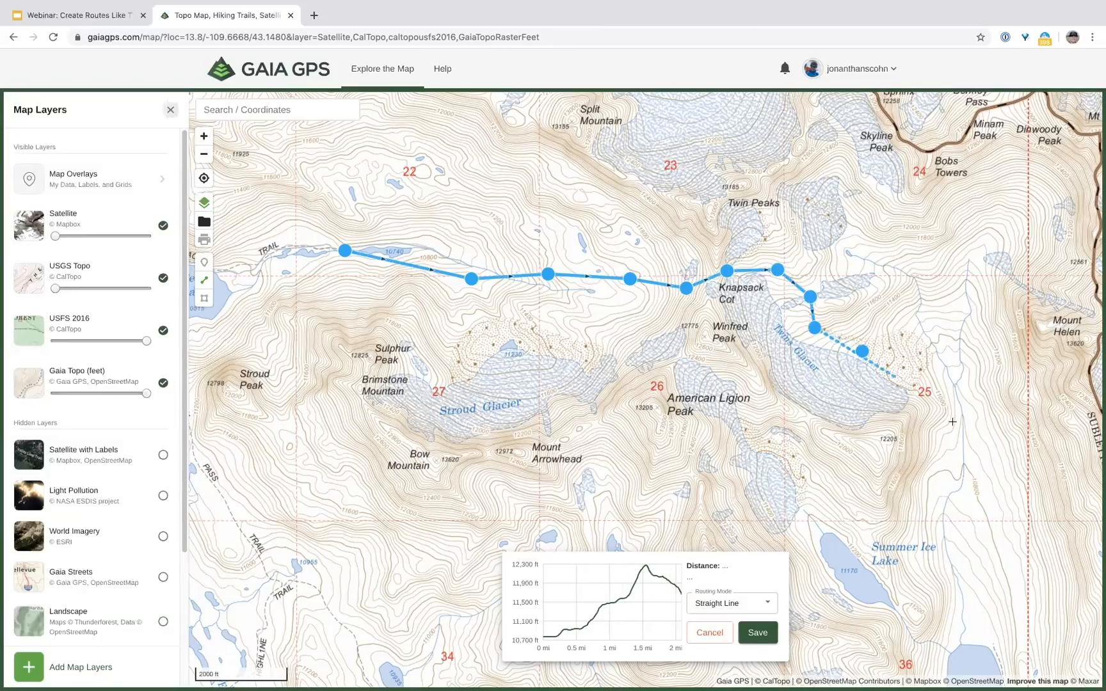
click(861, 351)
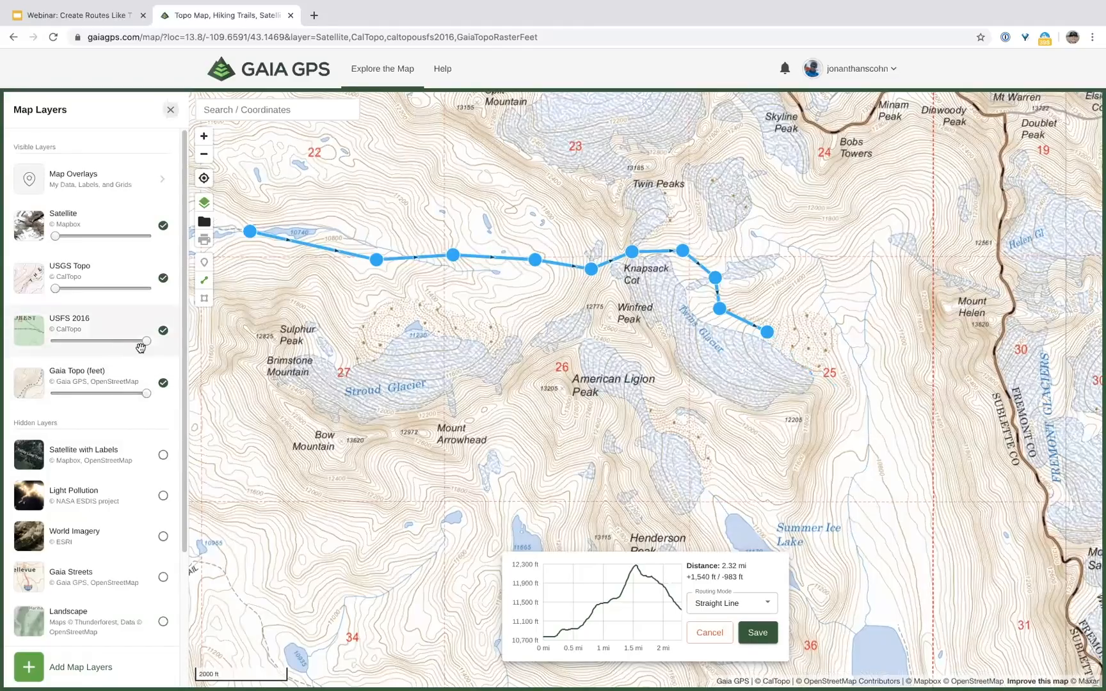
drag(144, 342, 64, 339)
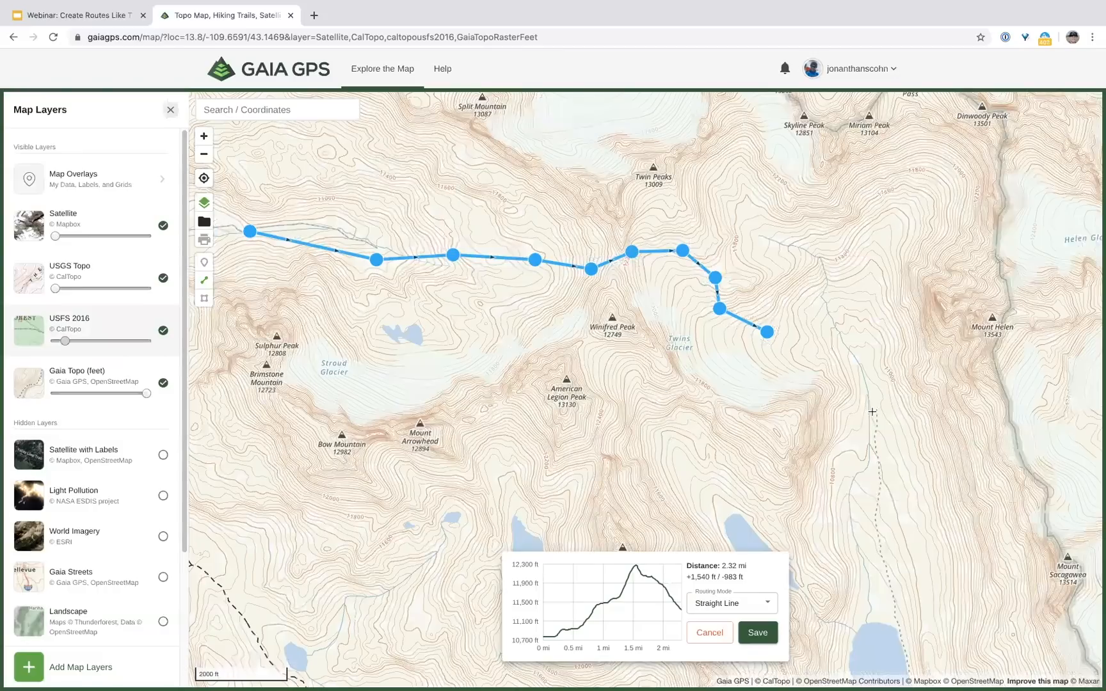
Step: Add a point down Twins Glacier for 2.87 mi total, hide USFS 2016, and set USGS Topo to full opacity
click(876, 409)
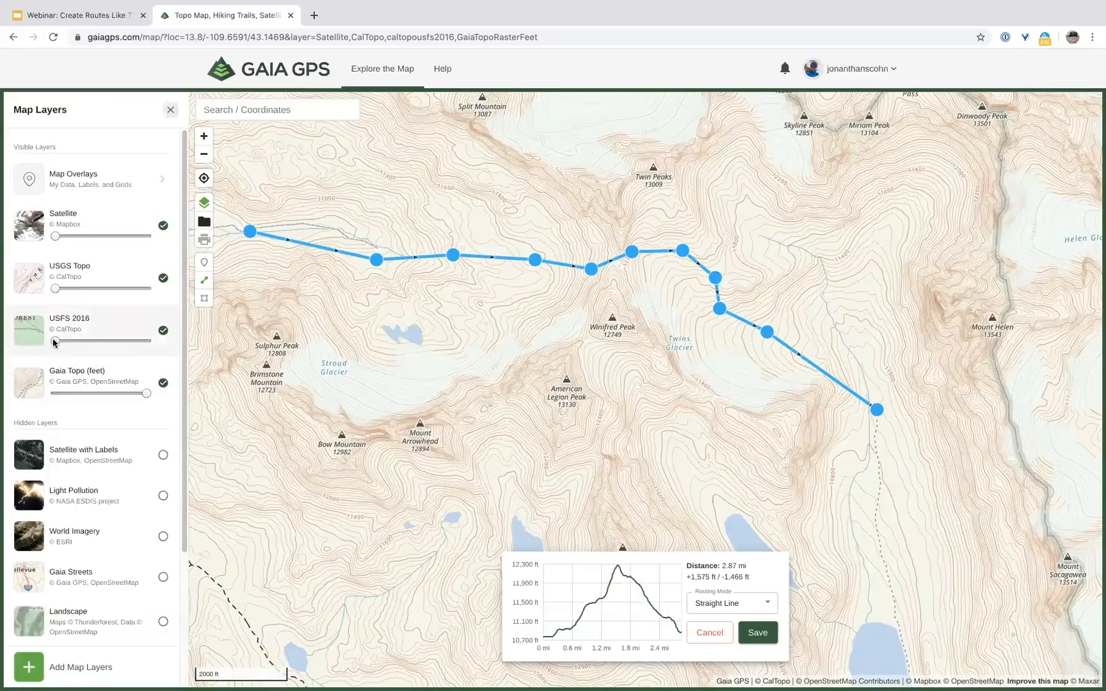
drag(122, 345, 148, 341)
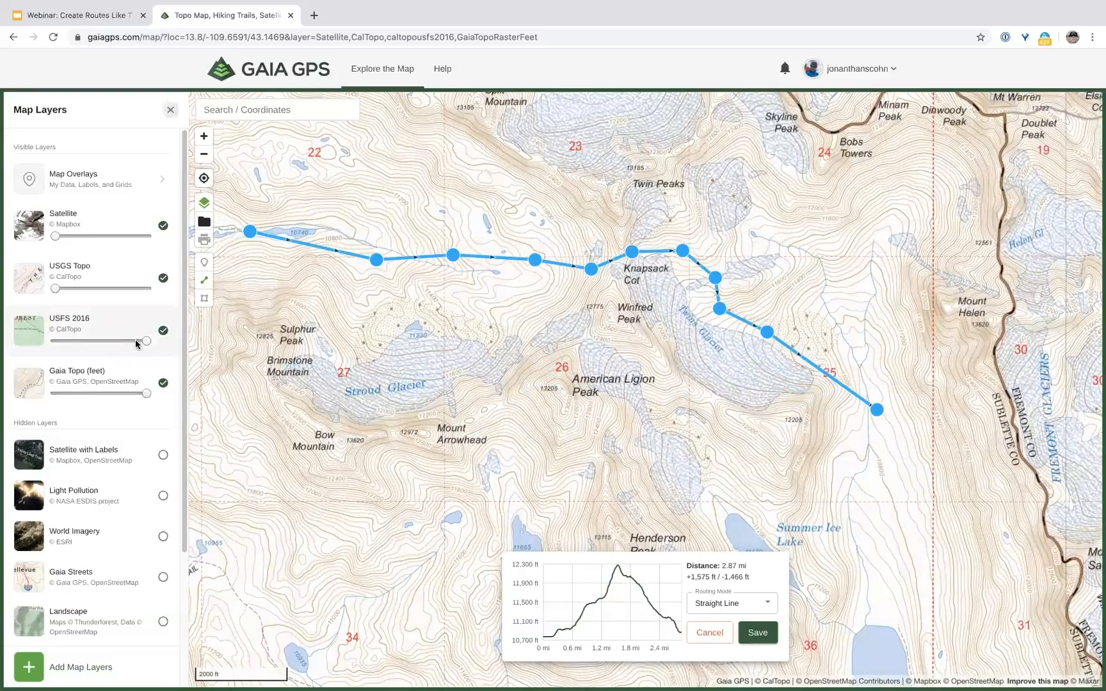
drag(146, 343, 55, 340)
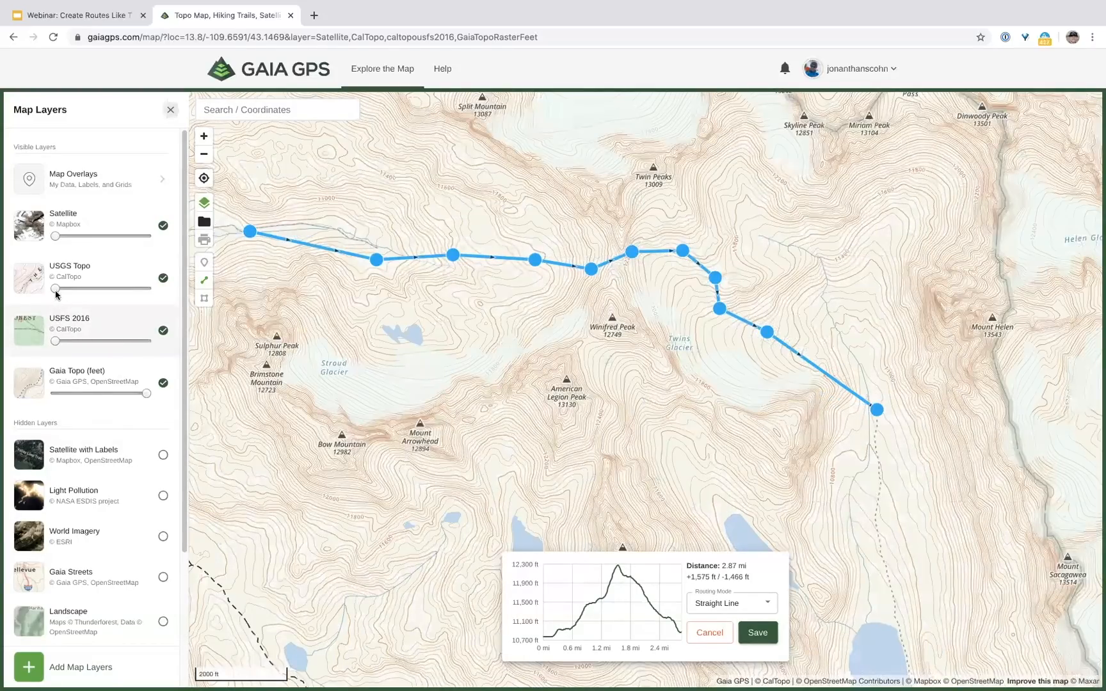
drag(56, 288, 160, 289)
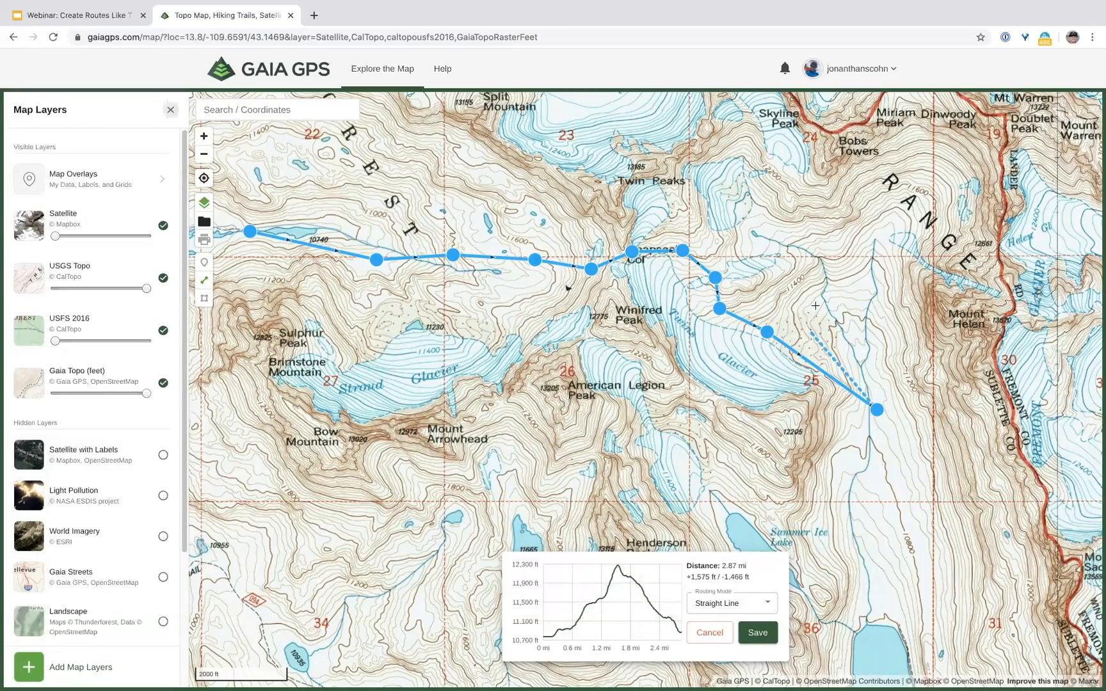
Step: Zoom in on the route's eastern end and open the USGS Topo legend in a new browser tab
click(204, 136)
scroll(899, 333, up, 3)
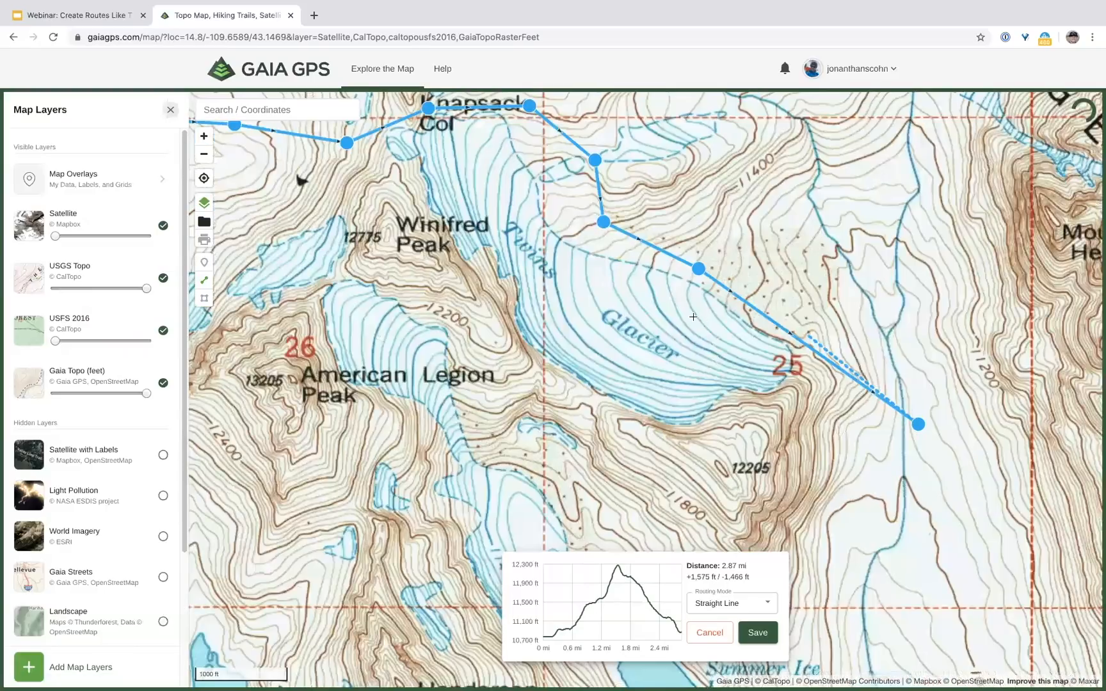
drag(748, 313, 641, 300)
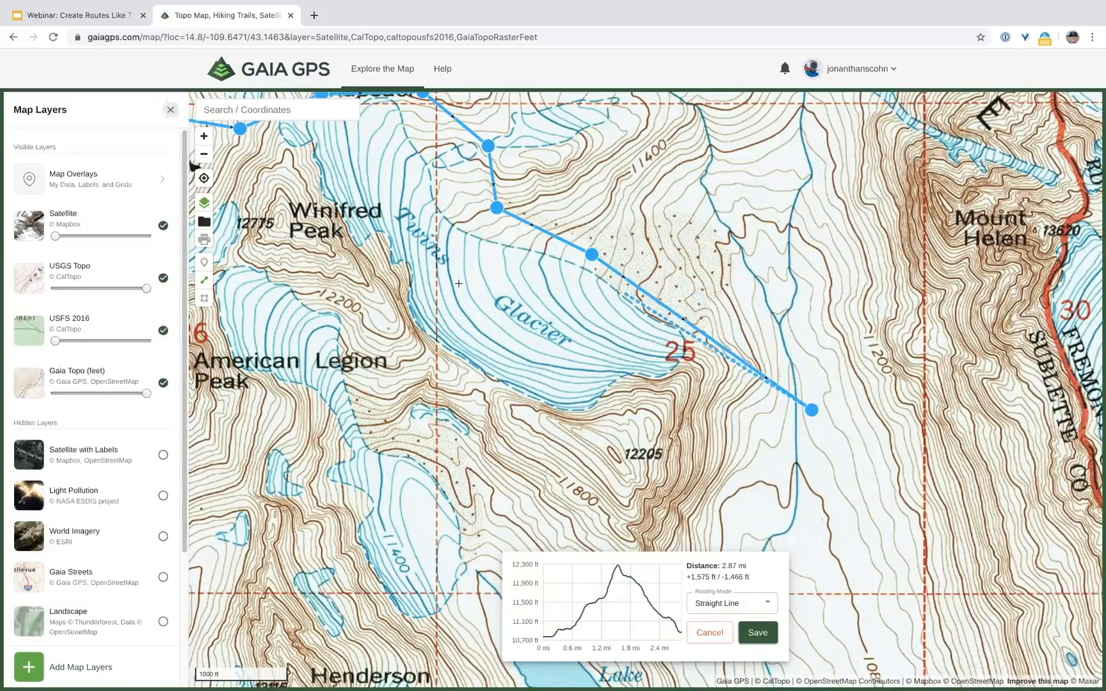
click(113, 282)
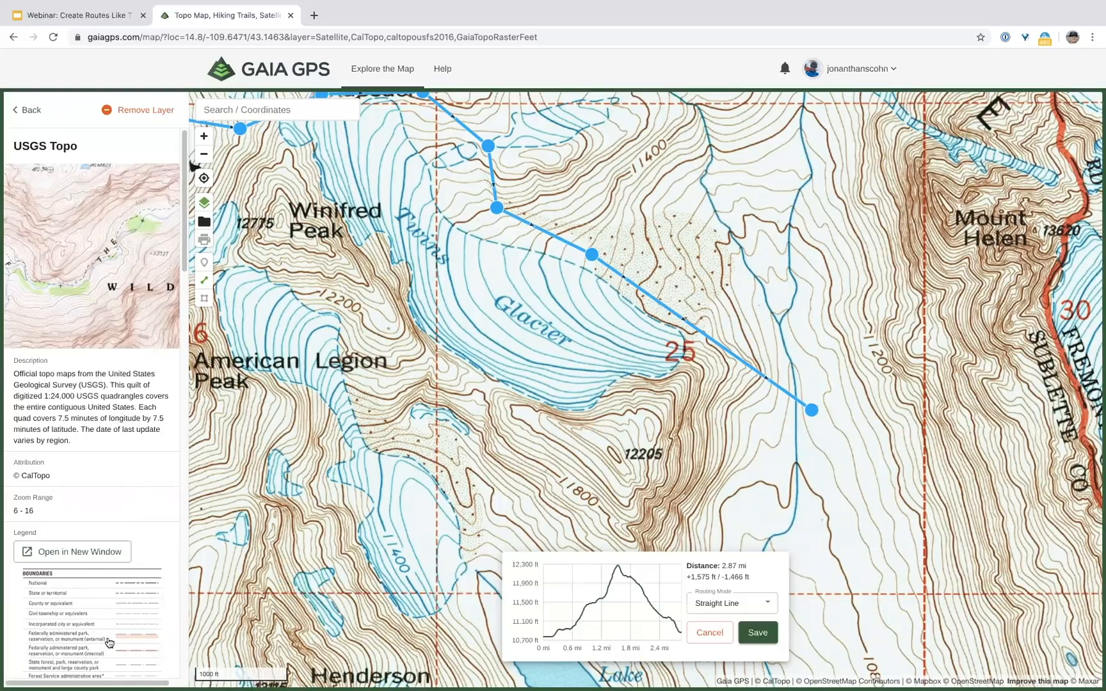
click(87, 565)
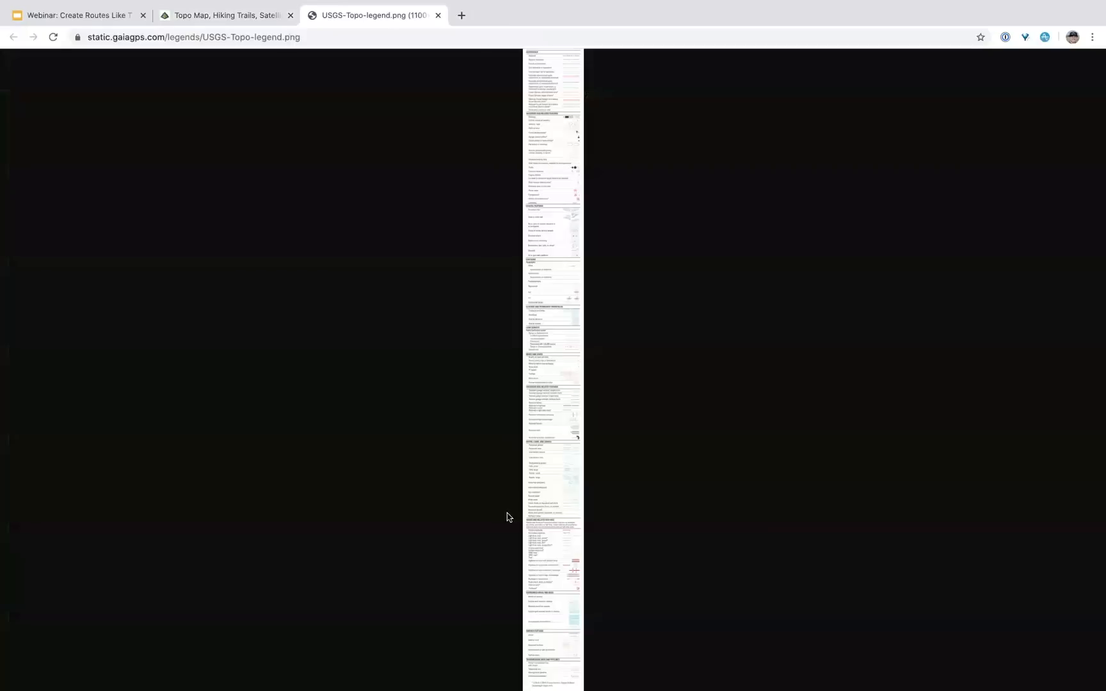
Step: Enlarge the USGS Topo legend to full size, scroll through its symbol sections, then close the tab
click(552, 253)
scroll(621, 378, down, 5)
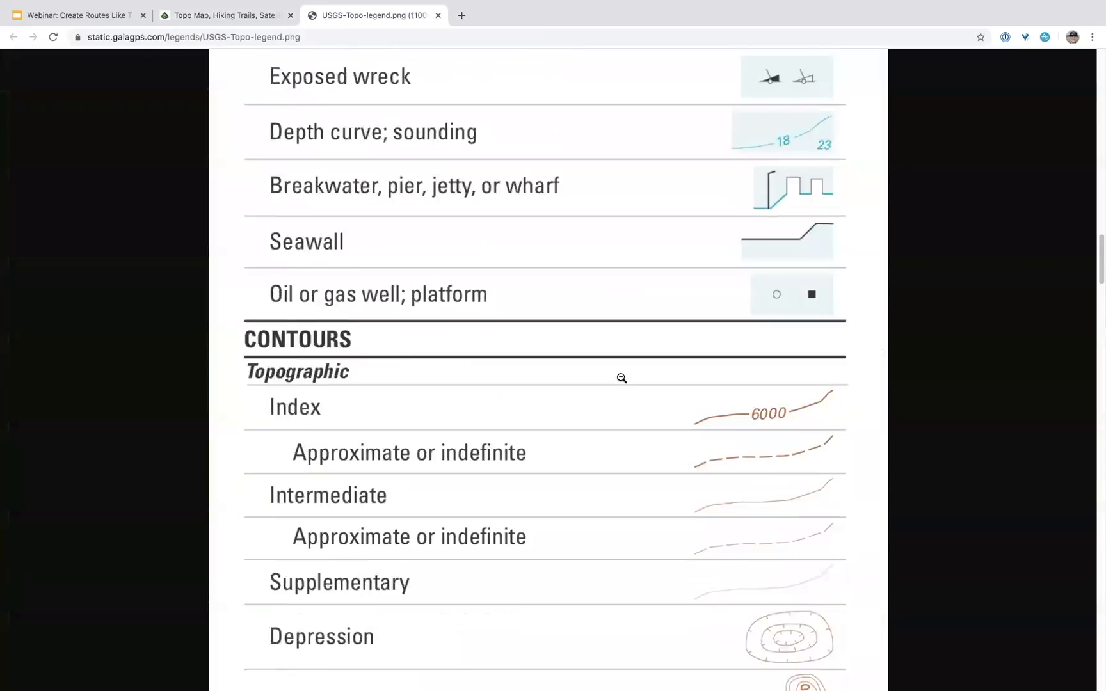
scroll(621, 378, down, 15)
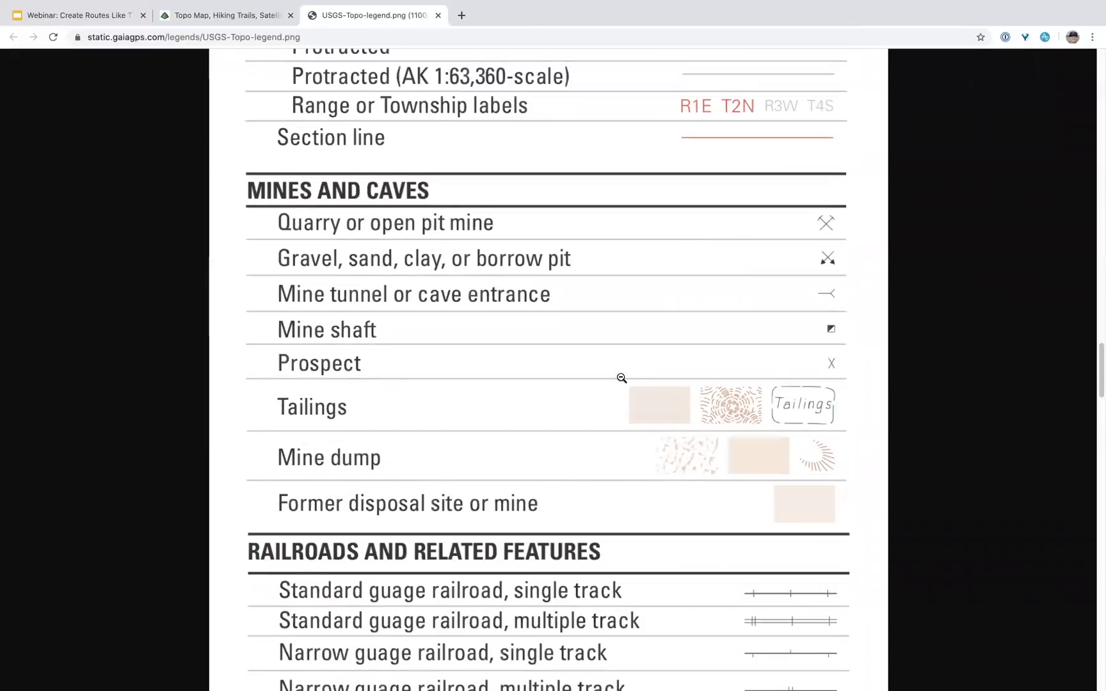
scroll(621, 378, down, 8)
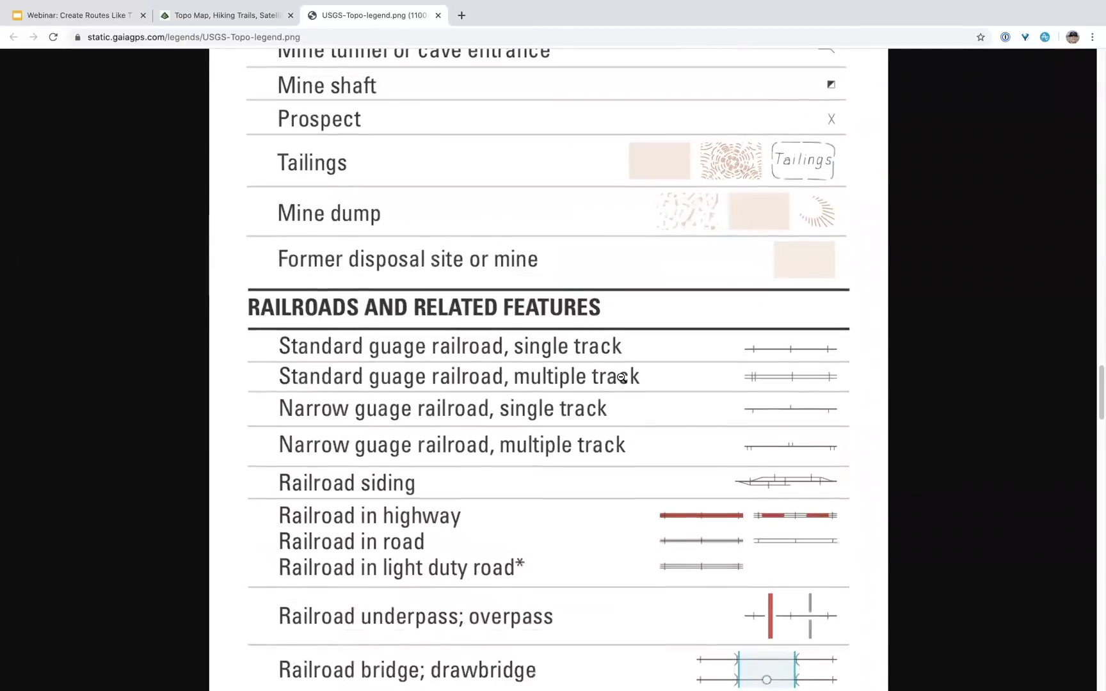
scroll(621, 384, down, 3)
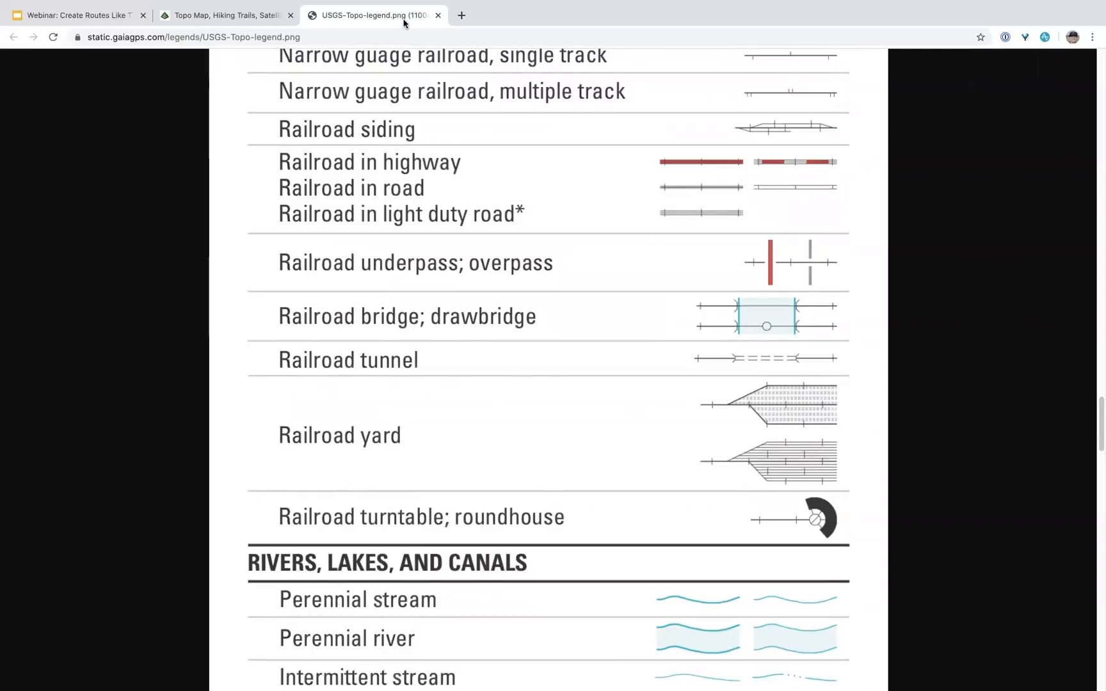
scroll(681, 444, down, 8)
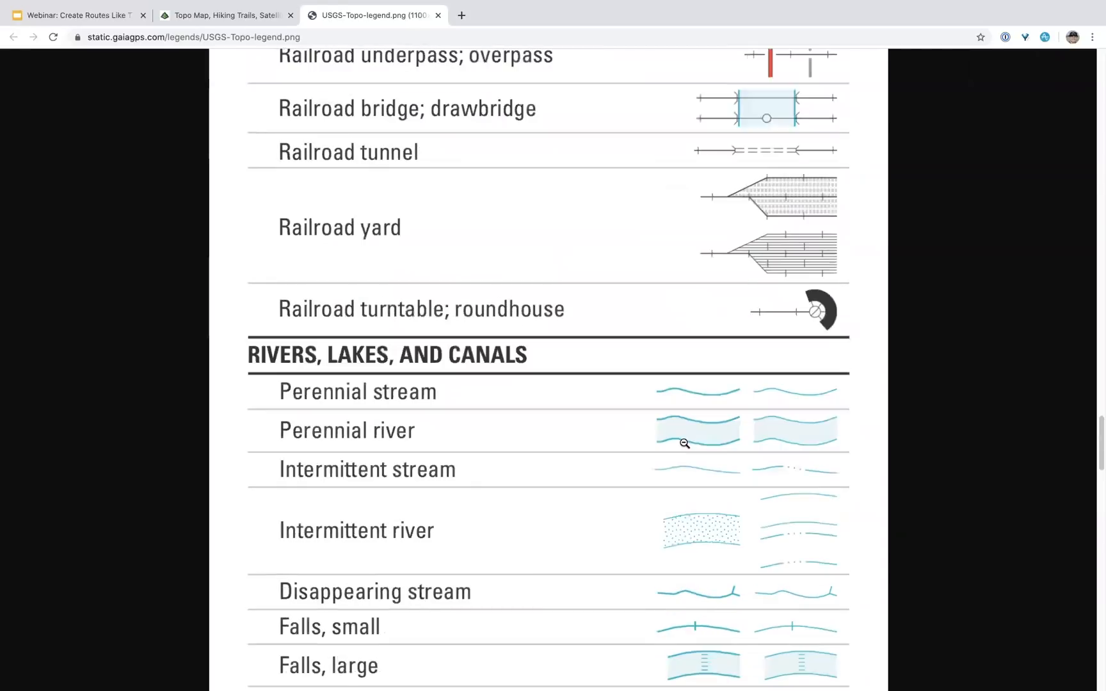
click(439, 15)
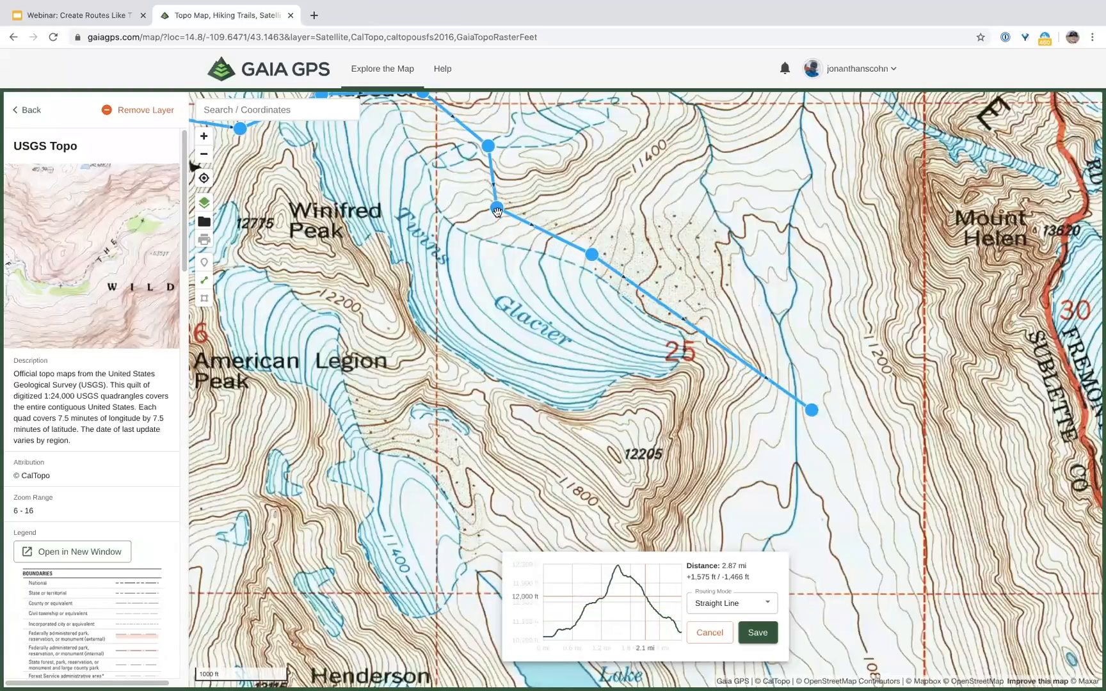
Step: Add bend points east of Twins Glacier so the route follows the stream (2.96 mi), then return to the layer list
drag(498, 208, 531, 202)
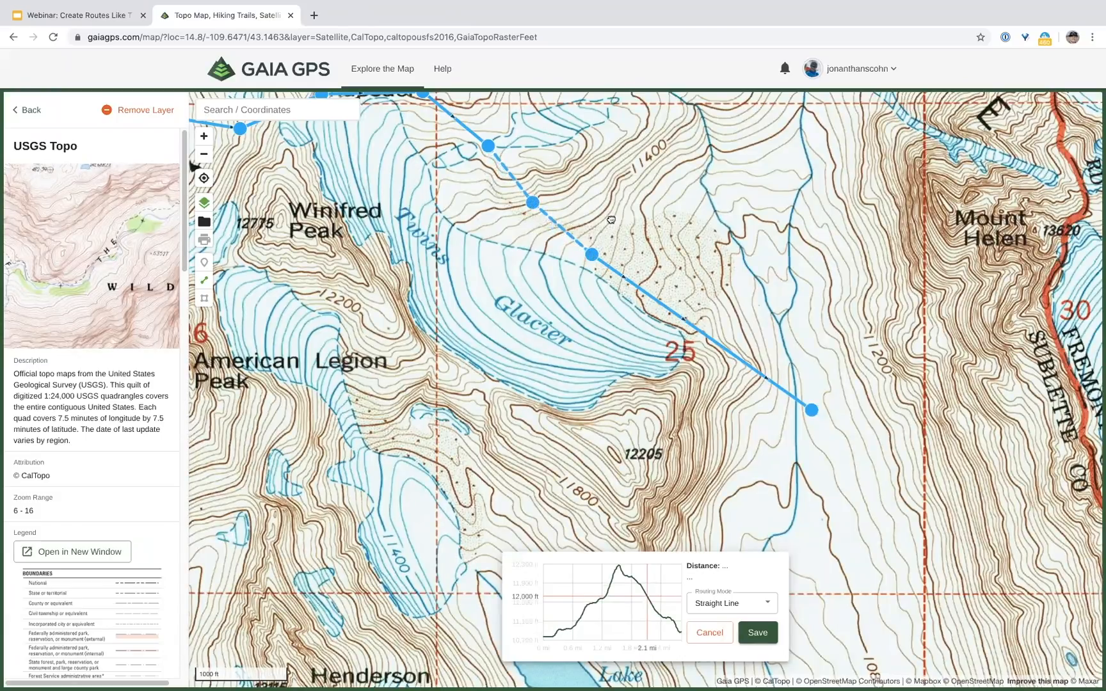
drag(646, 252, 675, 198)
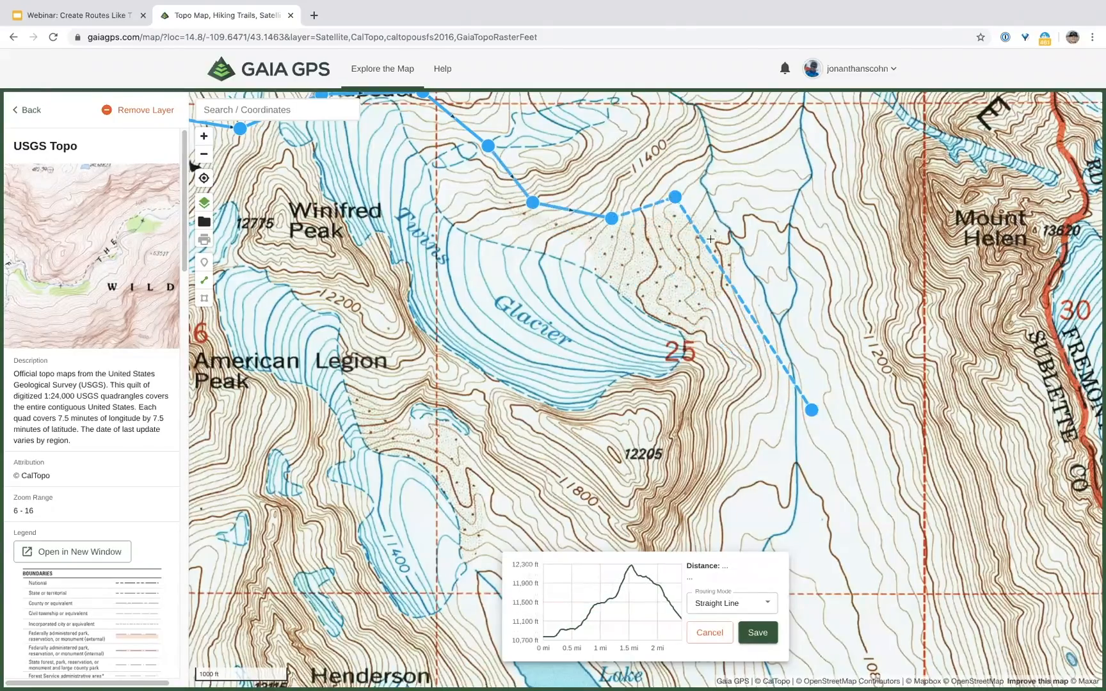
click(735, 235)
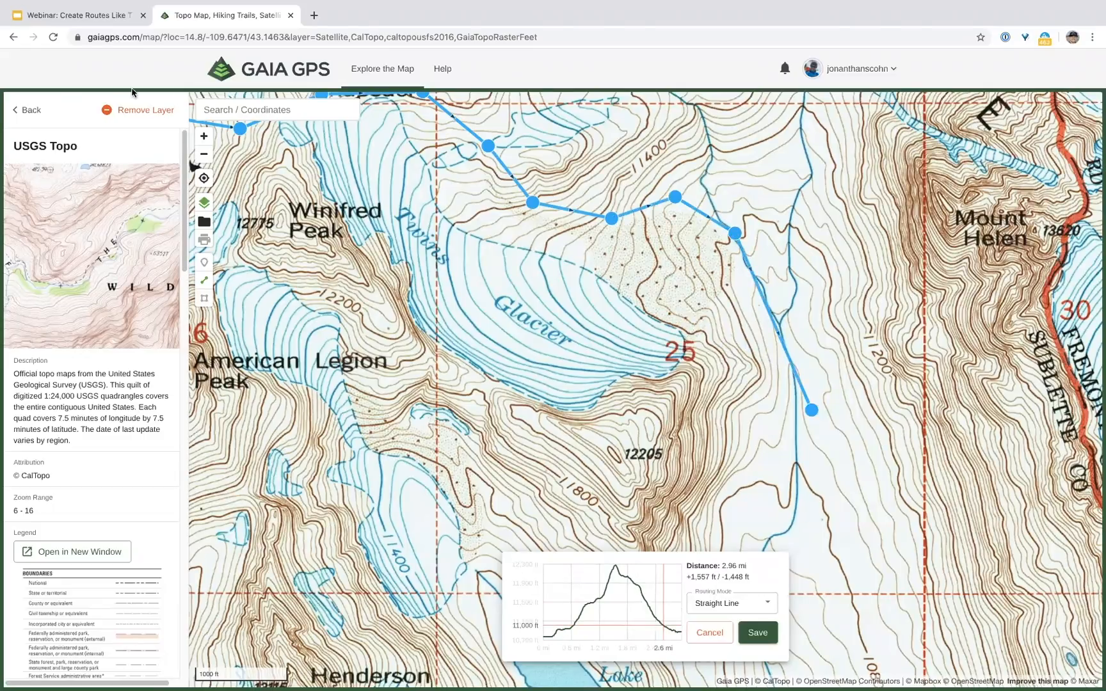
click(37, 110)
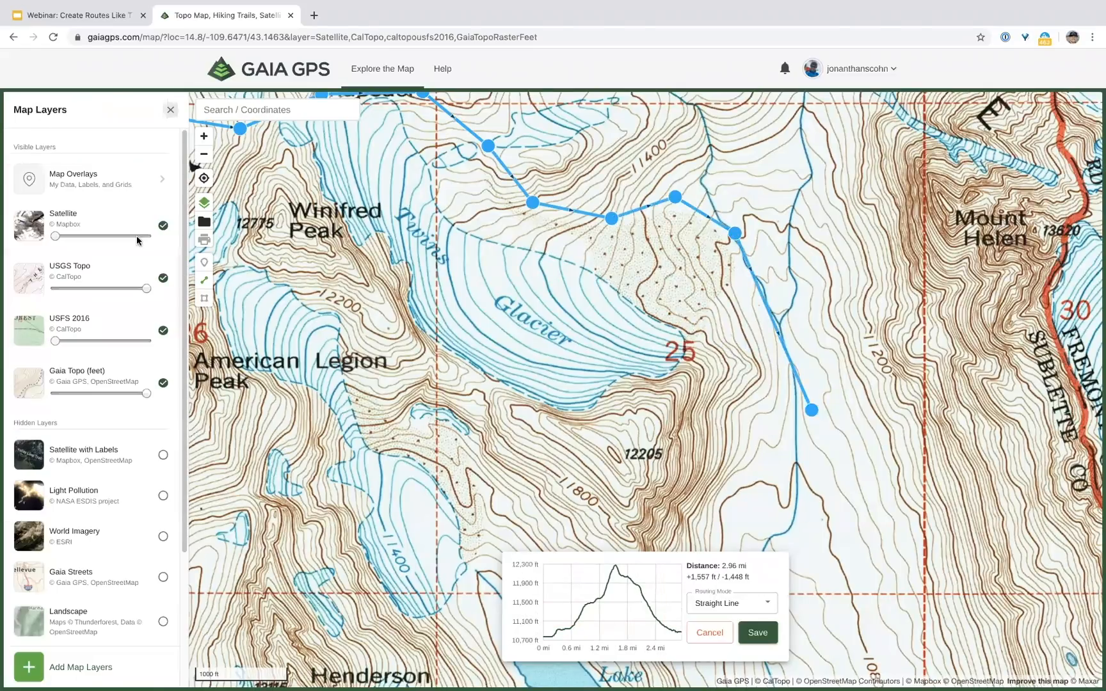
click(204, 155)
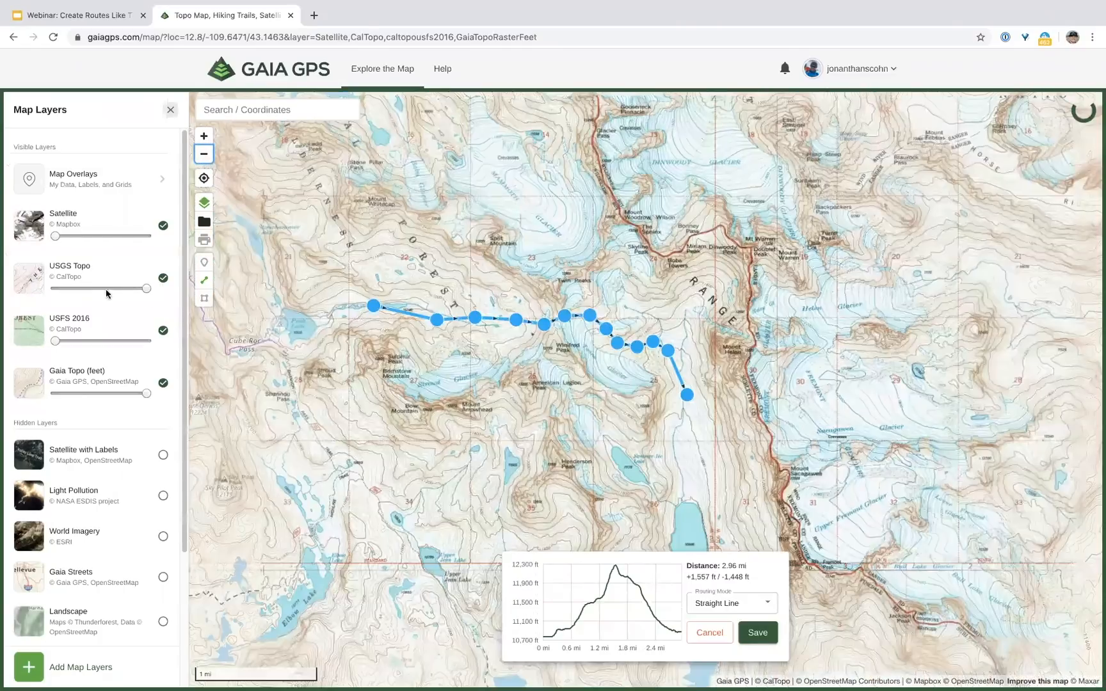
Step: Set USGS Topo opacity to zero and raise Satellite to check the route, then fade Satellite out
drag(143, 291, 57, 240)
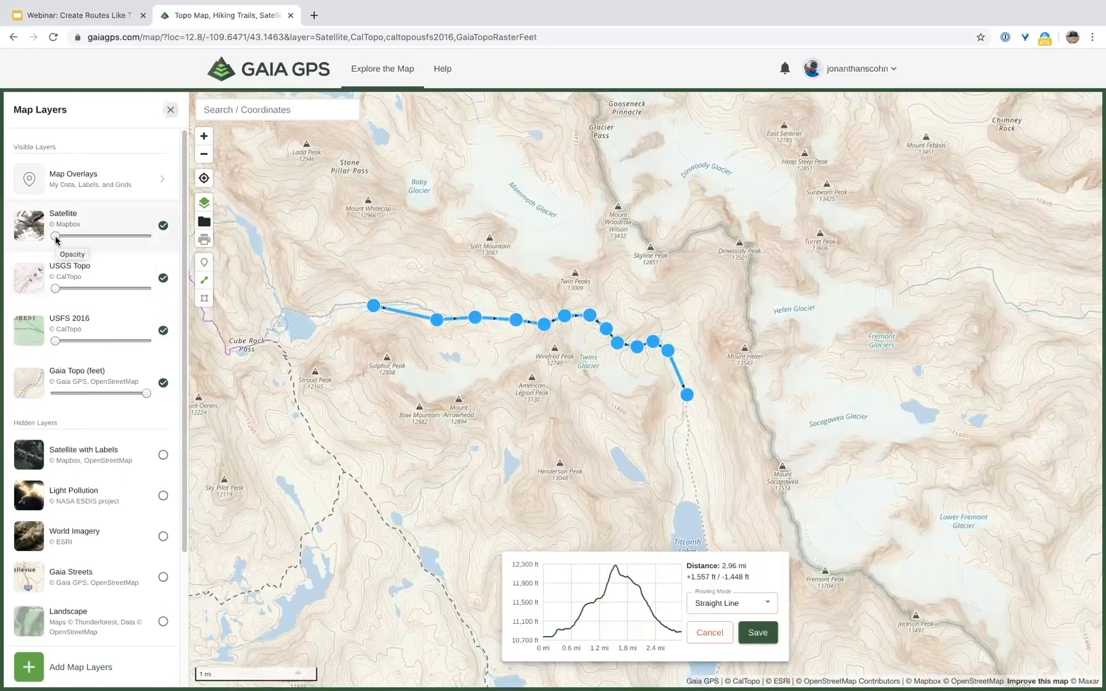
drag(56, 236, 83, 237)
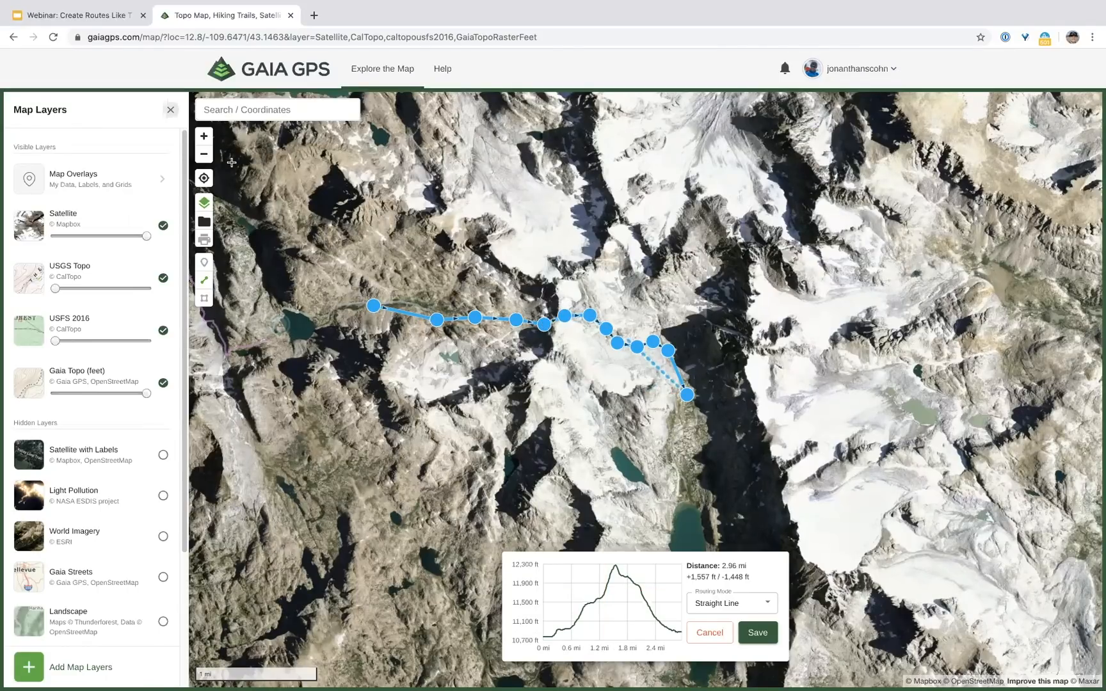
click(204, 136)
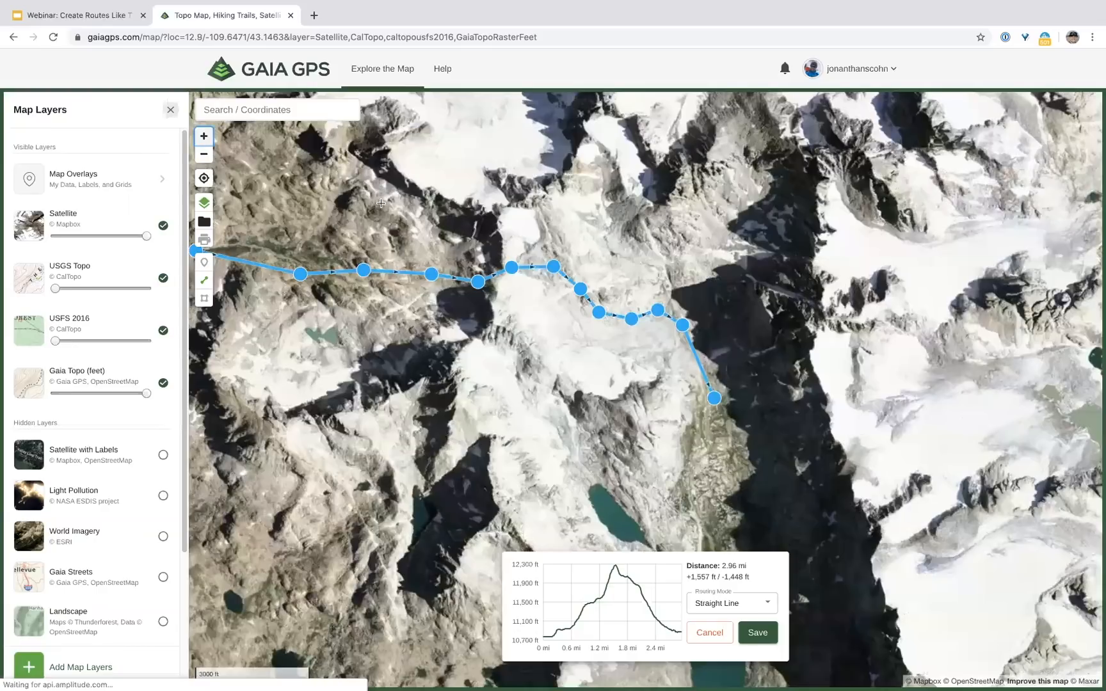
scroll(710, 278, up, 5)
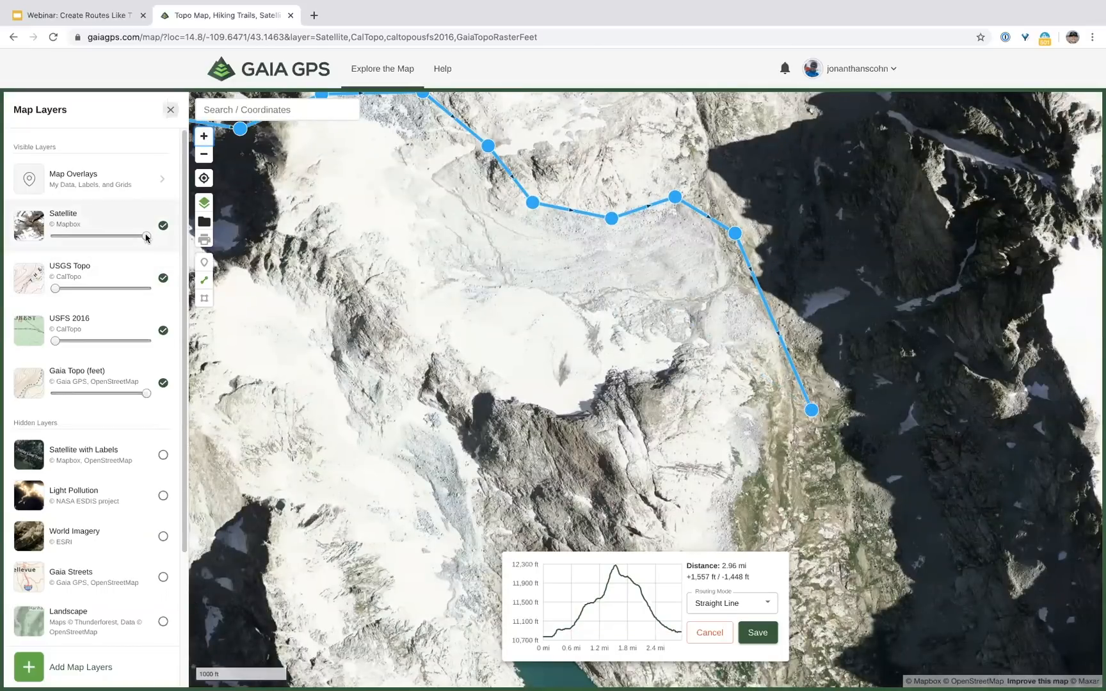
drag(146, 237, 59, 236)
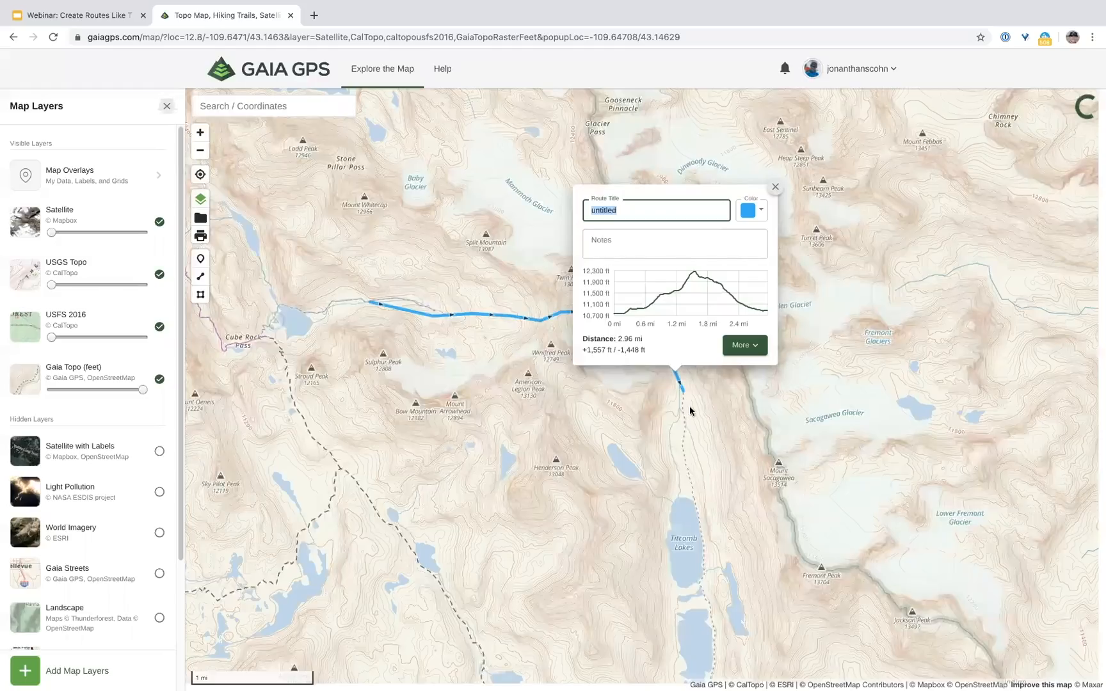
Step: Pan south toward Titcomb Lakes and Island Lake, framing the campsite marker
drag(670, 535, 560, 329)
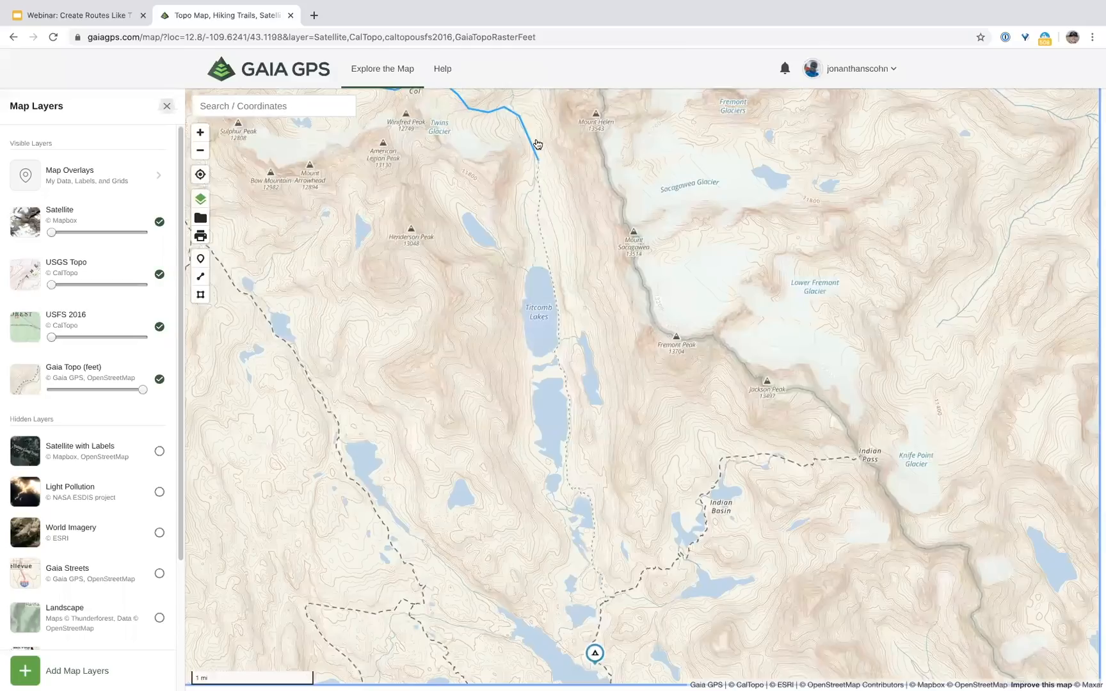
drag(540, 179, 536, 161)
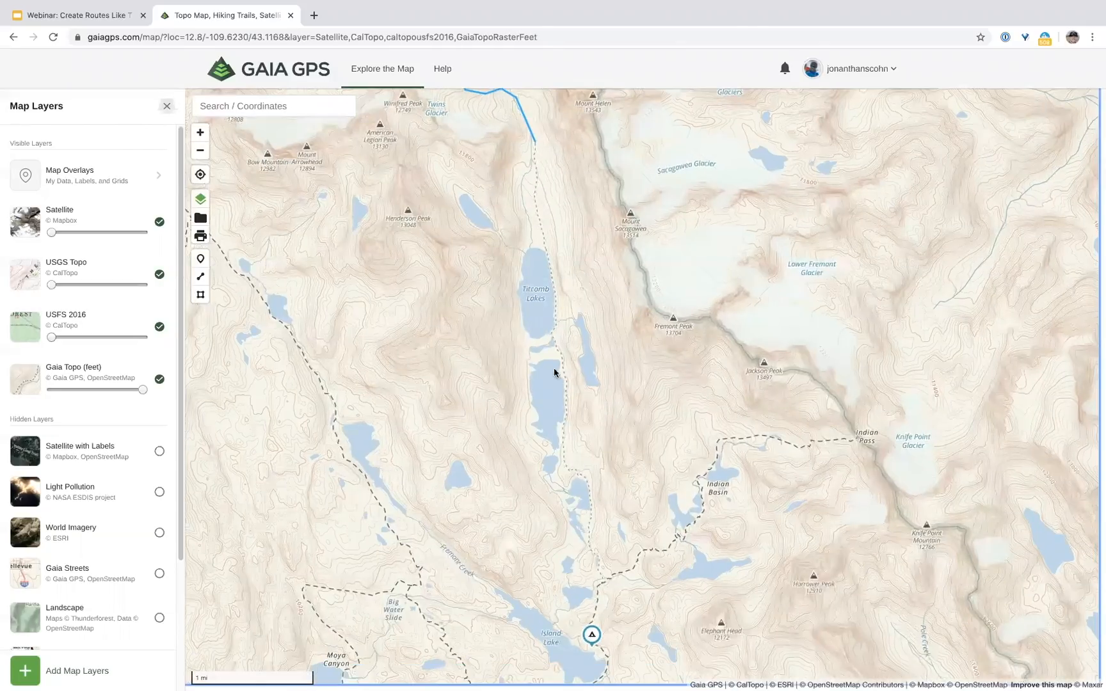
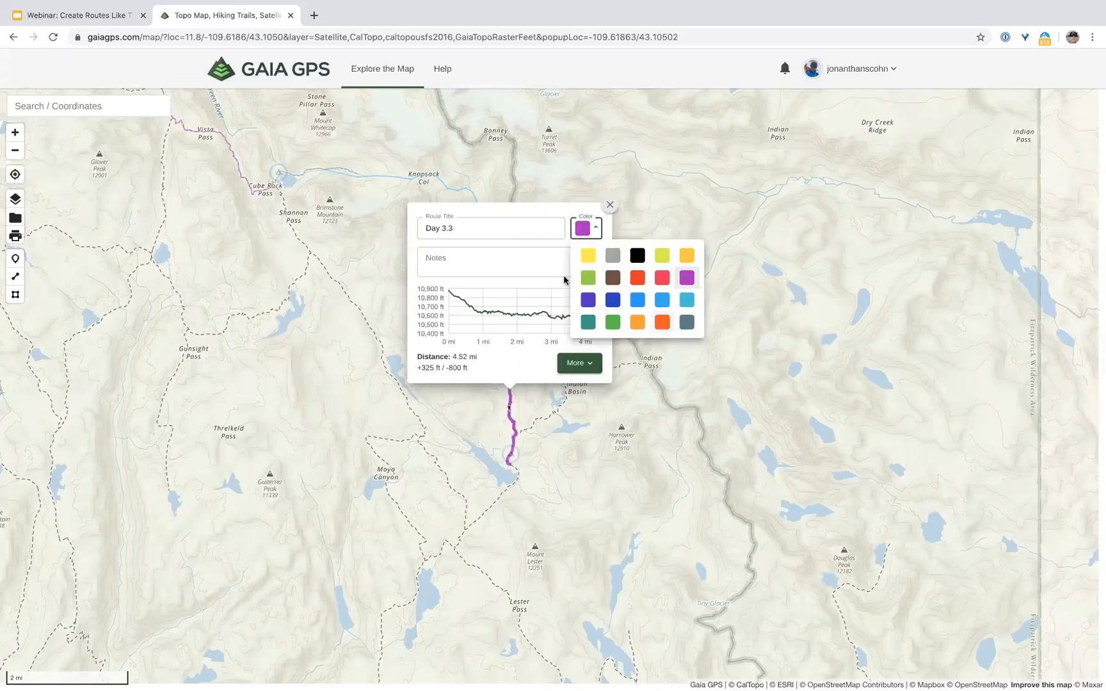
Step: Close the Day 3.3 details and colour the Day 3.2 route orange
click(474, 202)
click(475, 201)
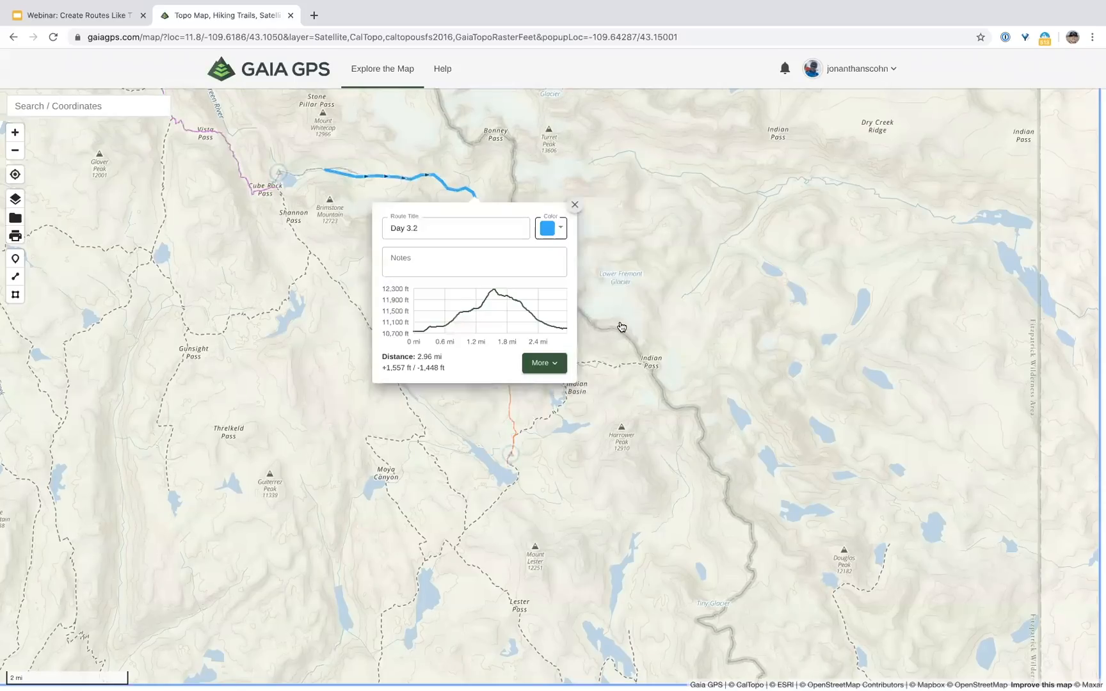
click(574, 206)
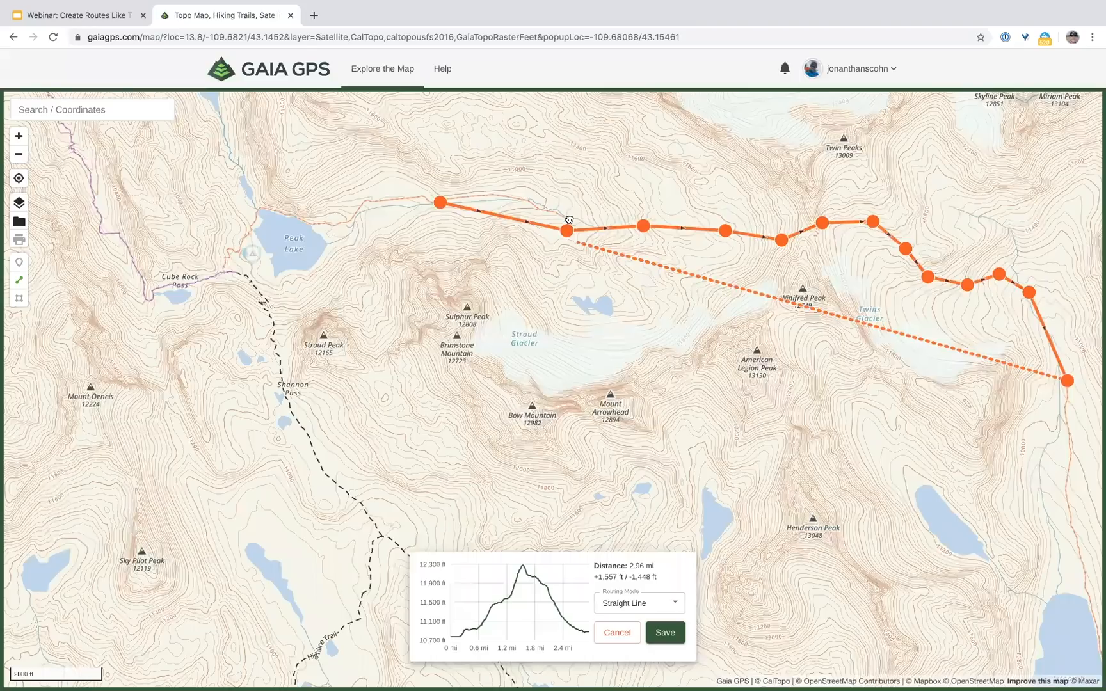
Step: Delete the Day 3.2 route's first point so it shortens to 2.43 mi, and save it
click(441, 203)
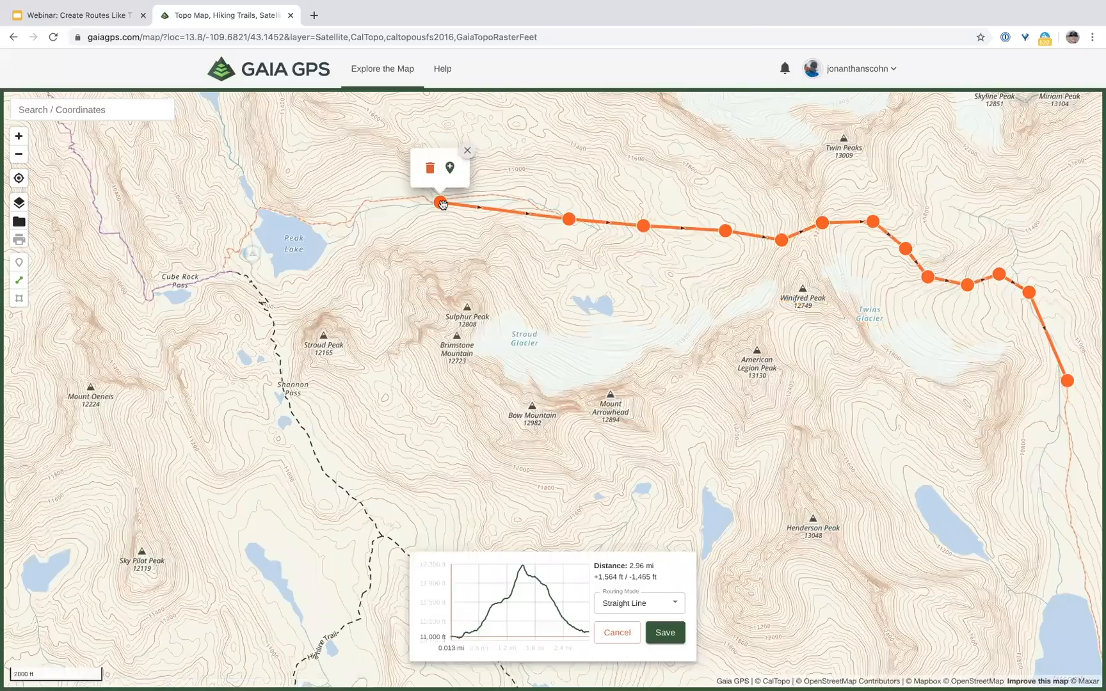
click(430, 170)
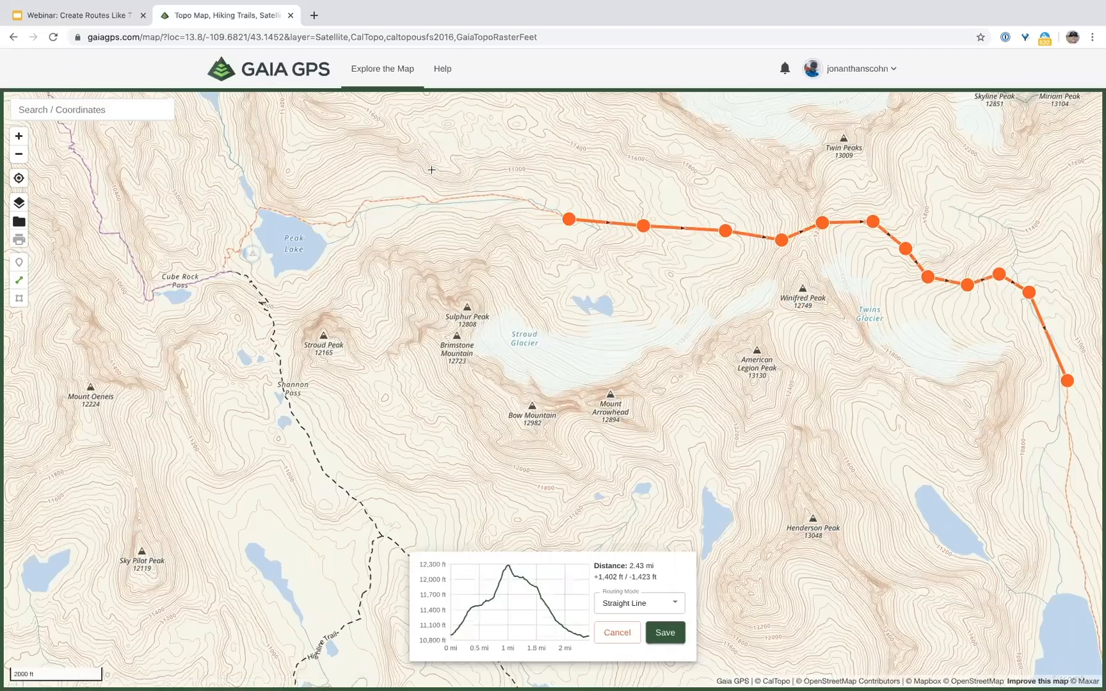
click(667, 634)
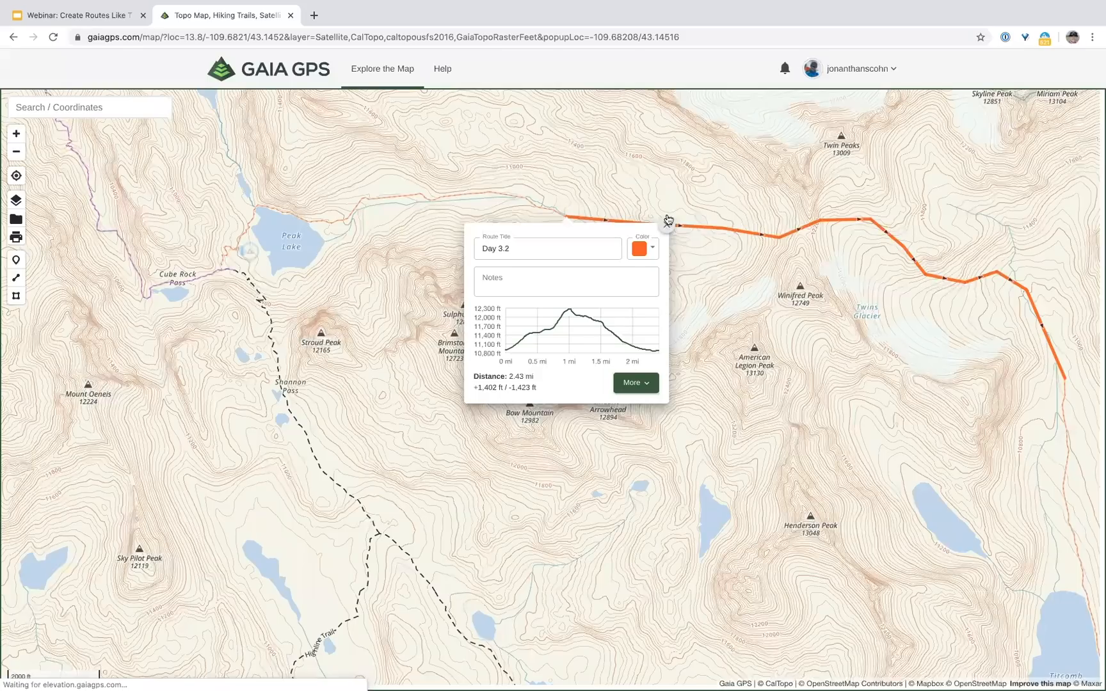
click(14, 155)
click(14, 155)
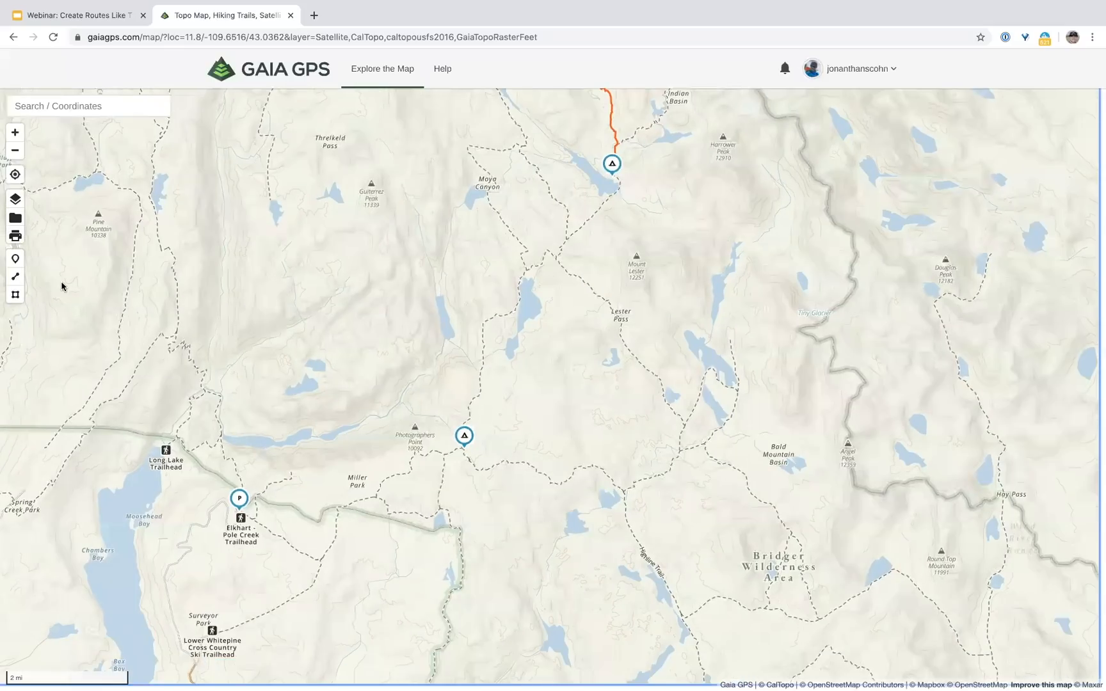
Step: Draw a new 6.40 mi hiking route from the upper campsite to the lower campsite
click(18, 277)
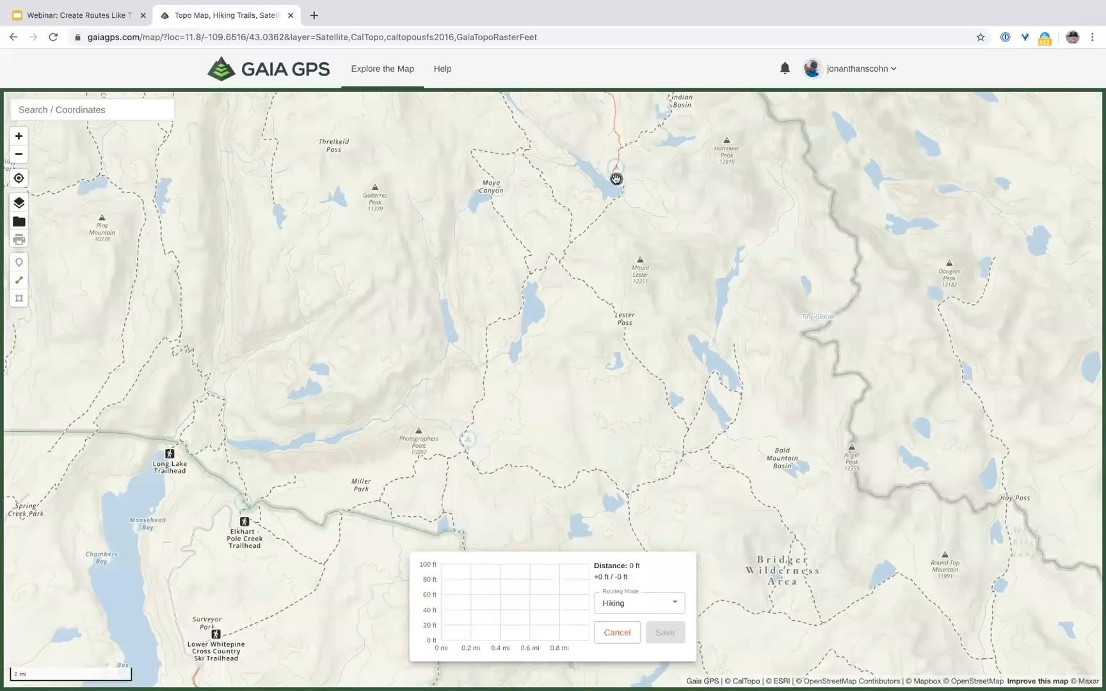
click(615, 179)
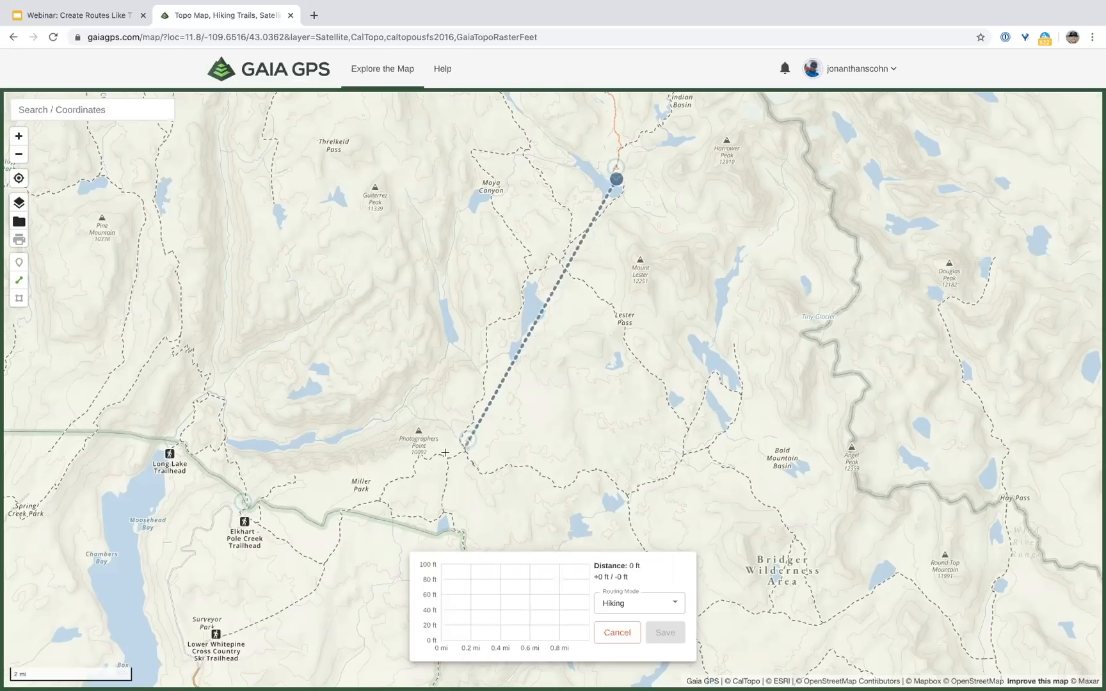
click(444, 454)
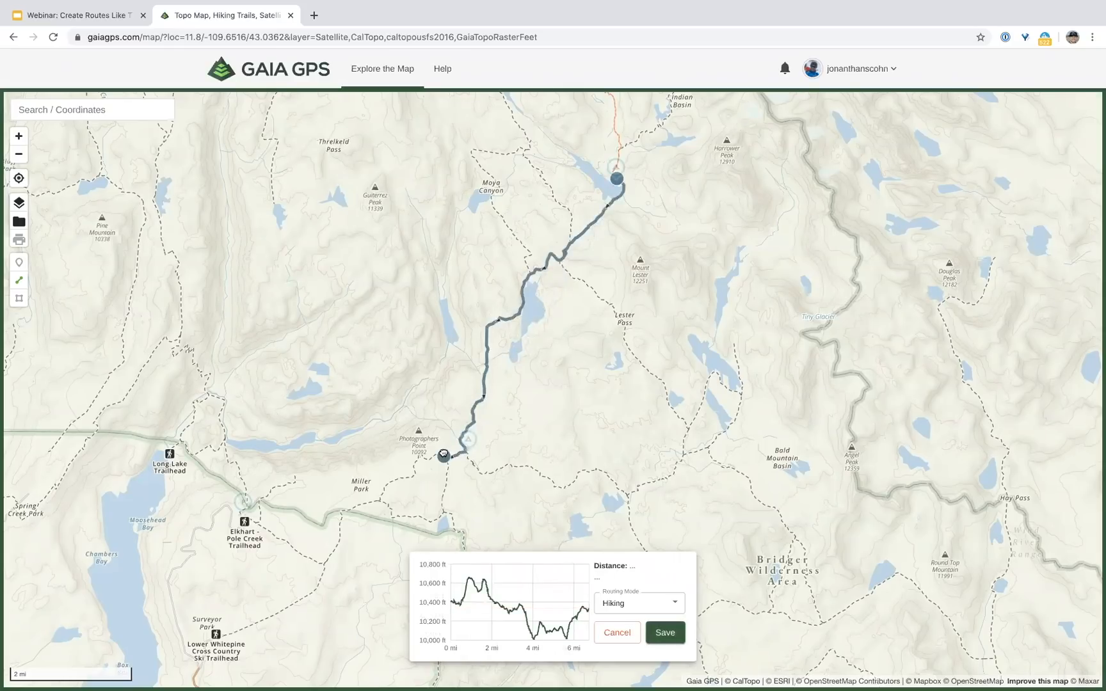
drag(444, 453, 483, 449)
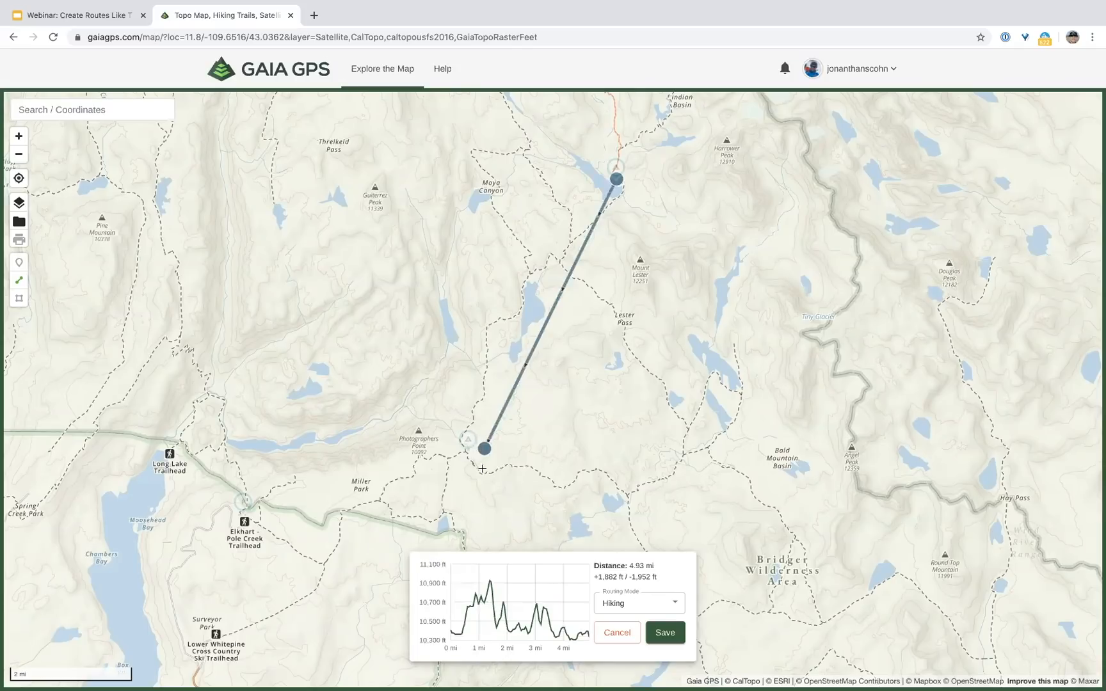
click(19, 136)
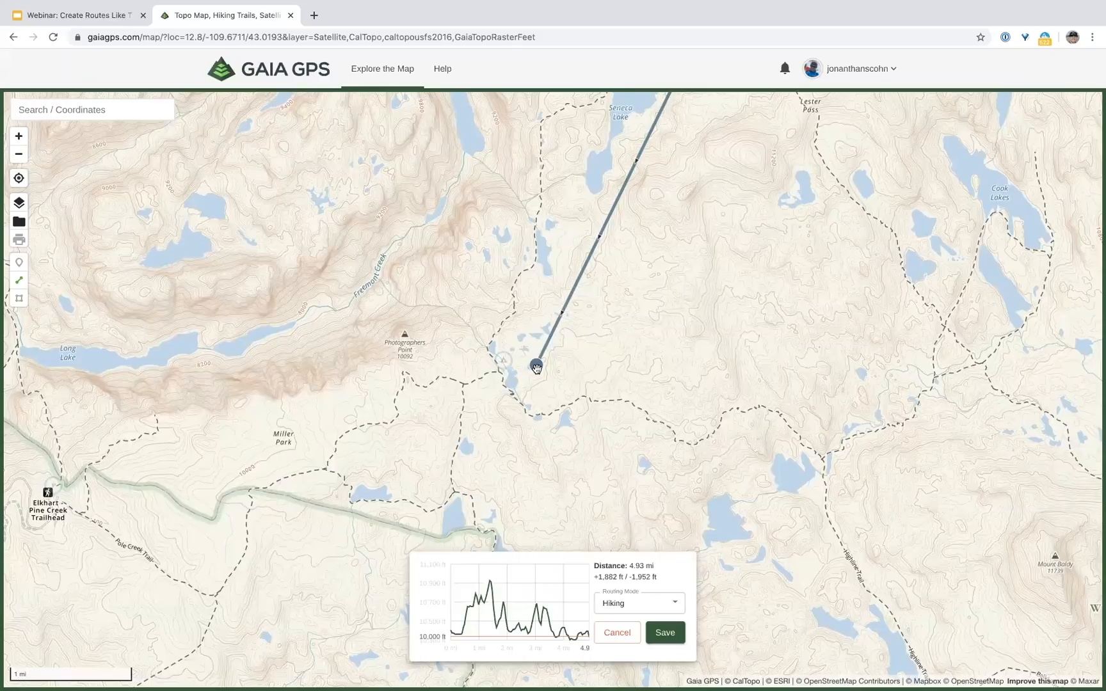
drag(536, 365, 494, 373)
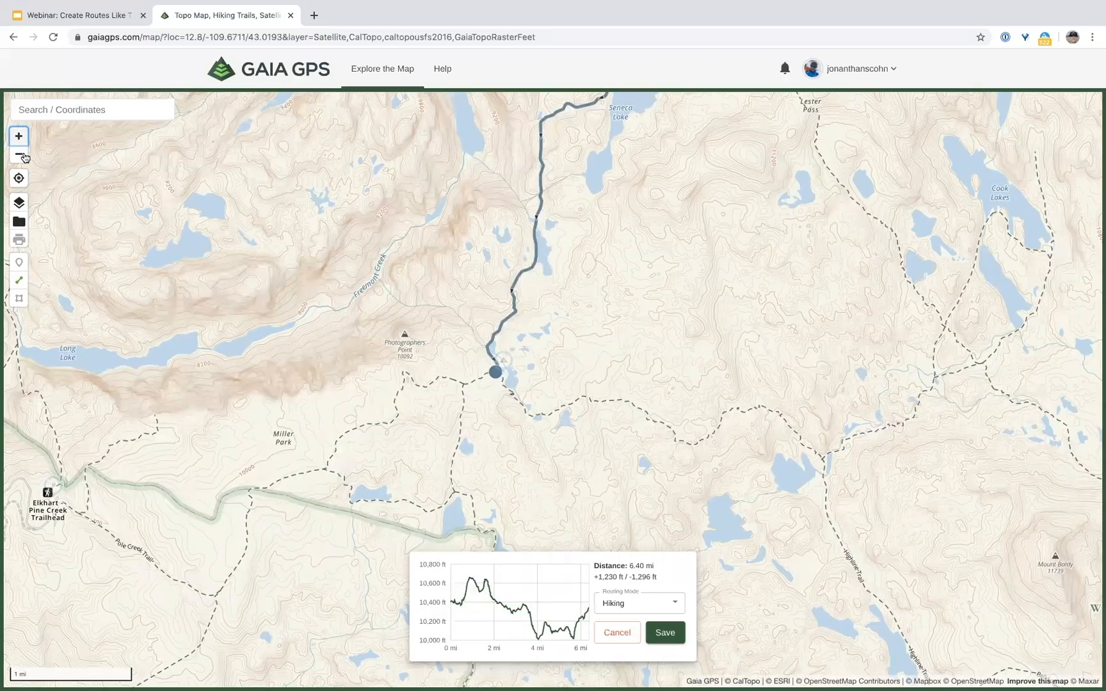
click(24, 157)
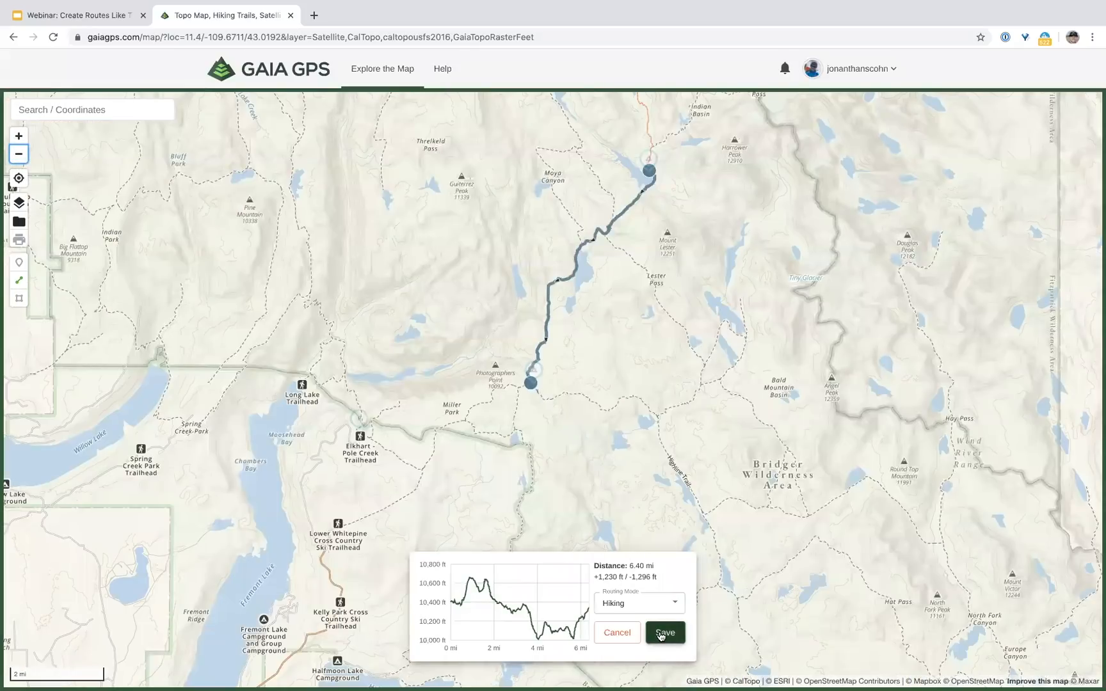
Step: Save the new route with the title 'Day 4'
click(665, 632)
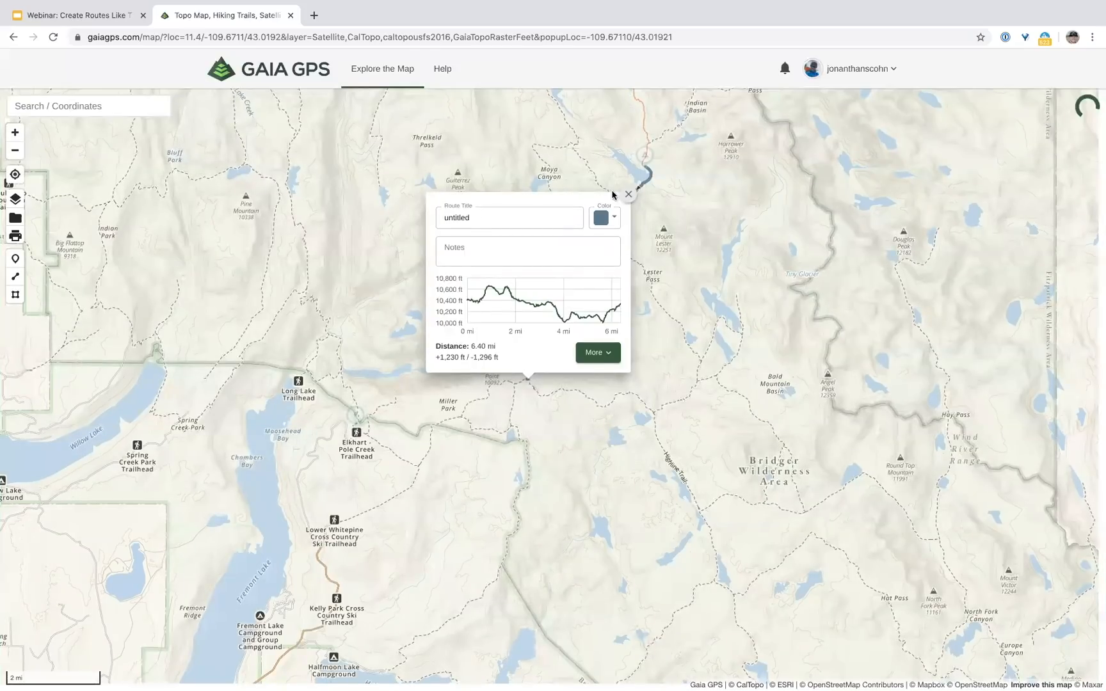
text(Day 4)
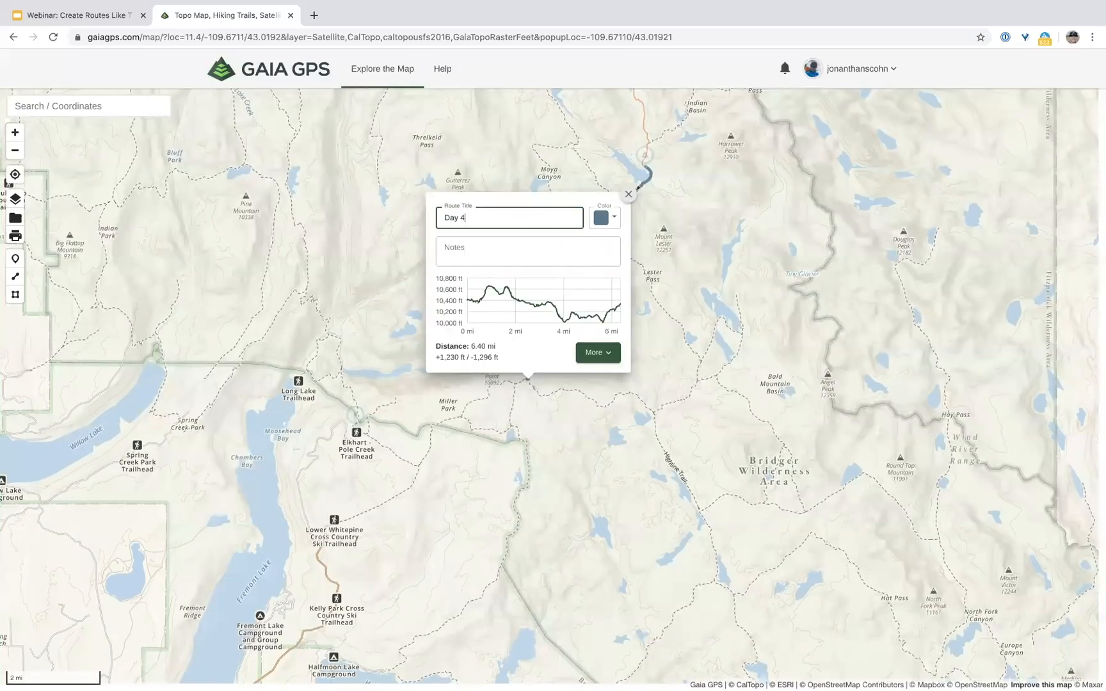
click(629, 194)
click(15, 132)
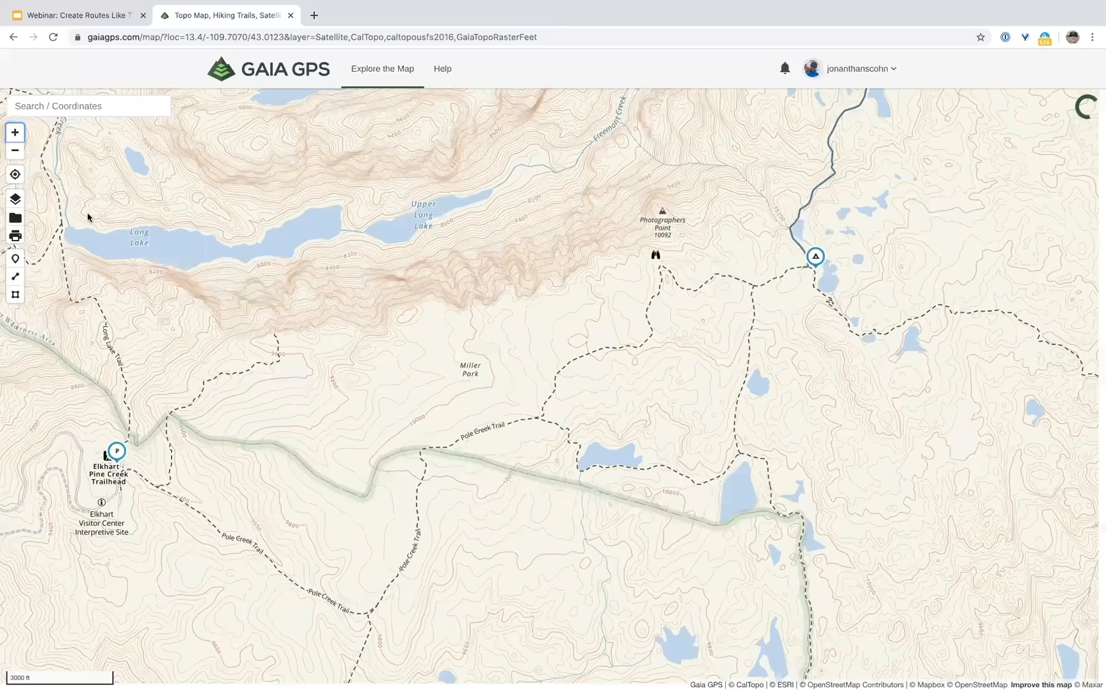
Step: Draw a 5.40 mi route from the last campsite to Elkhart Pine Creek Trailhead
click(17, 276)
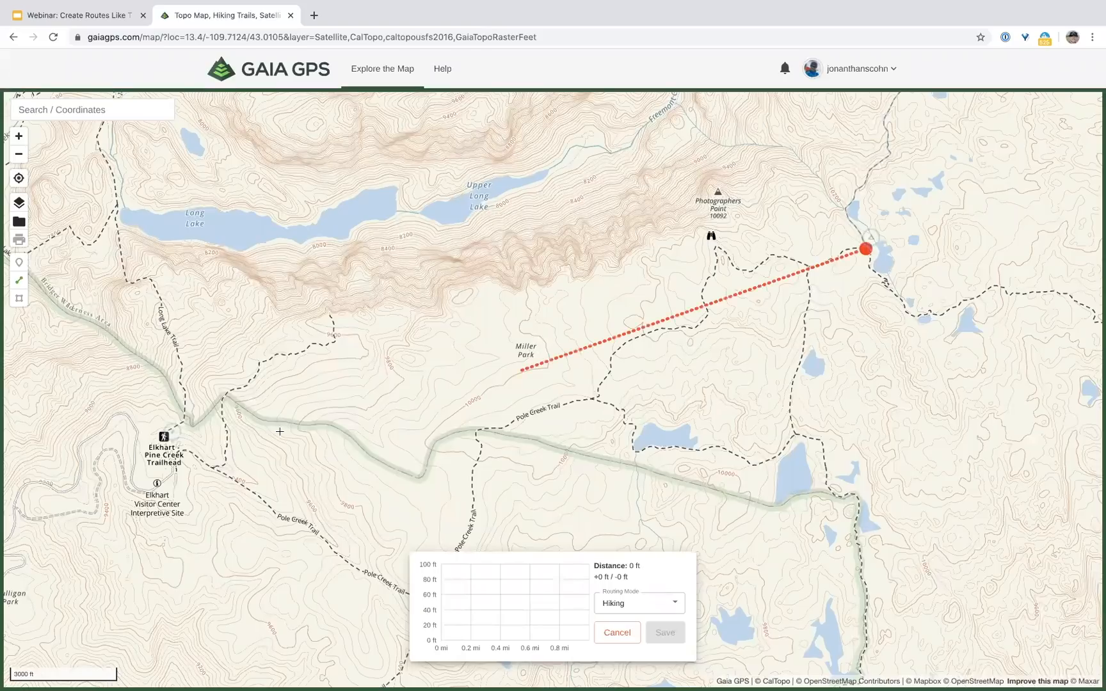
click(176, 454)
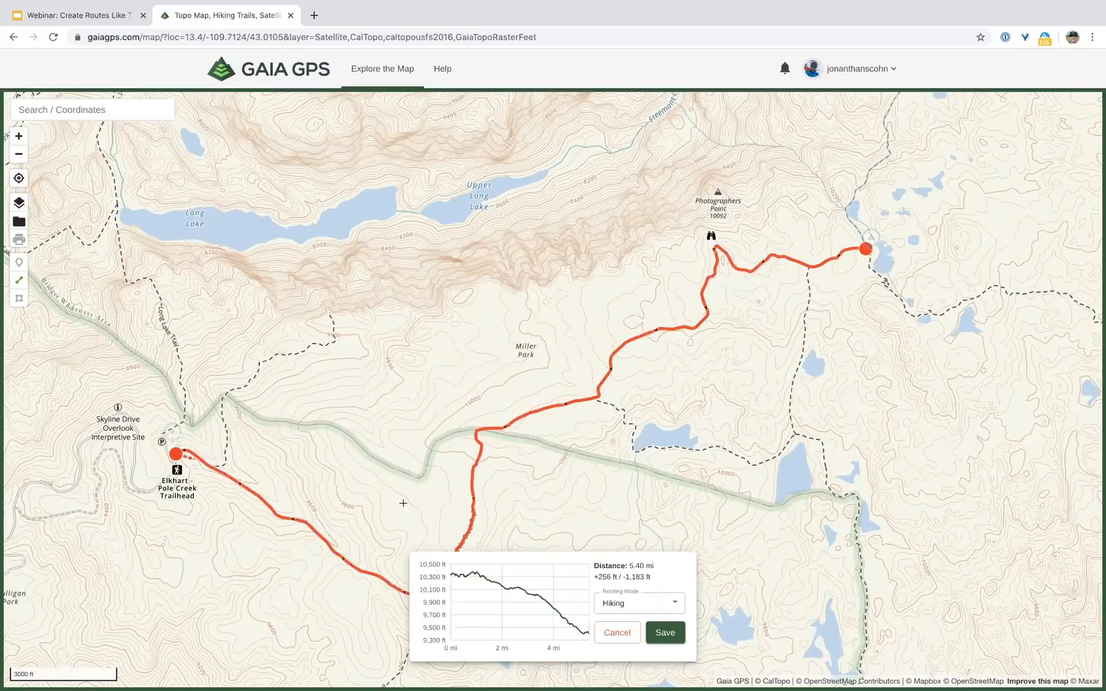
drag(525, 513, 521, 495)
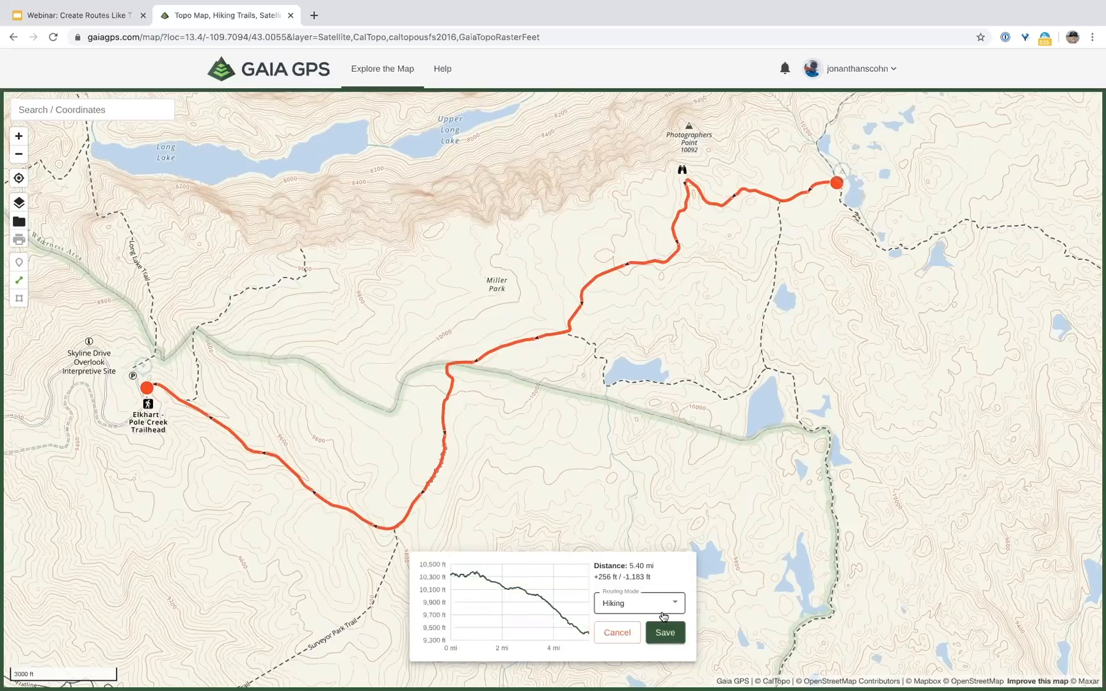
Step: Save the route titled 'Day 5' and zoom out to show the whole loop
click(663, 633)
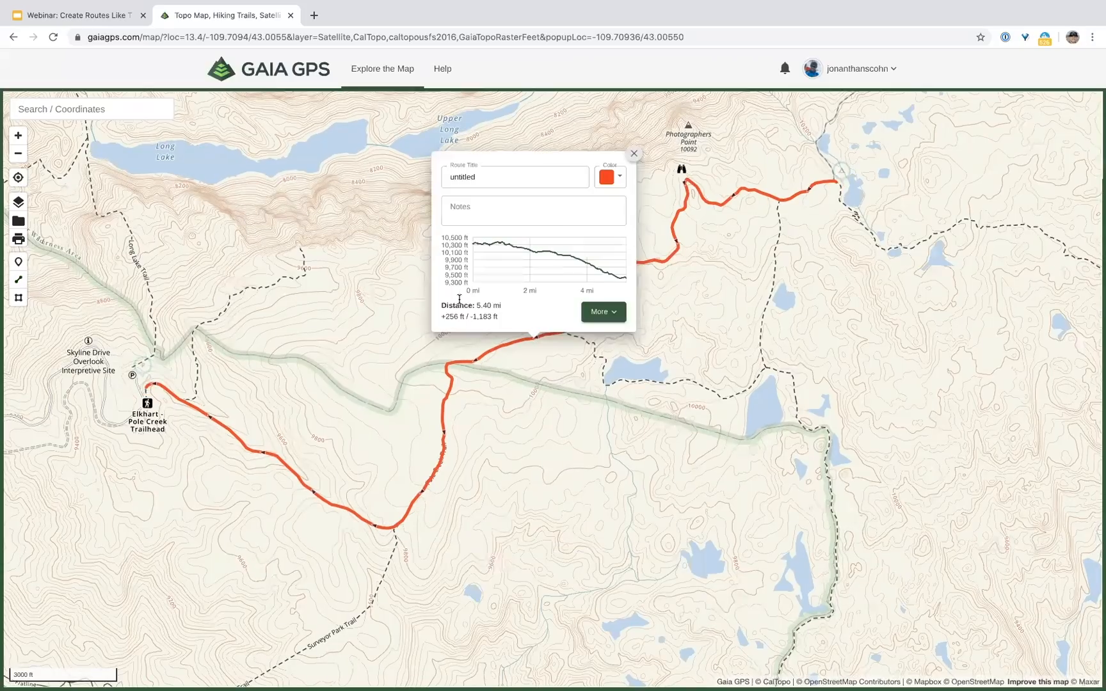
double_click(488, 177)
text(Day 5)
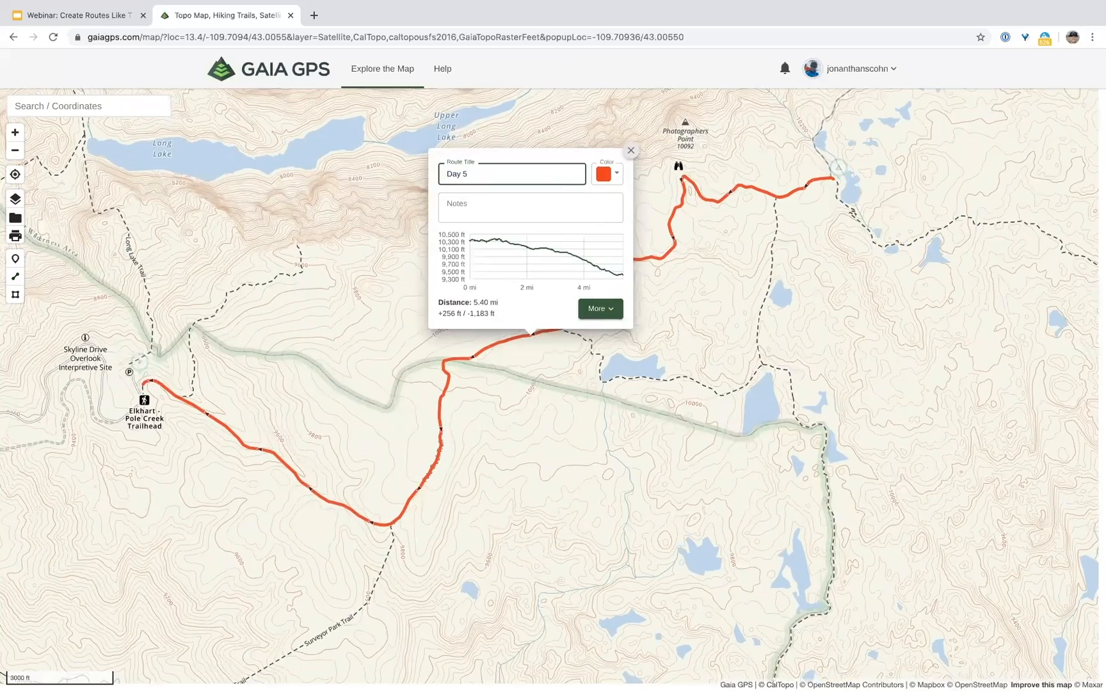
click(630, 150)
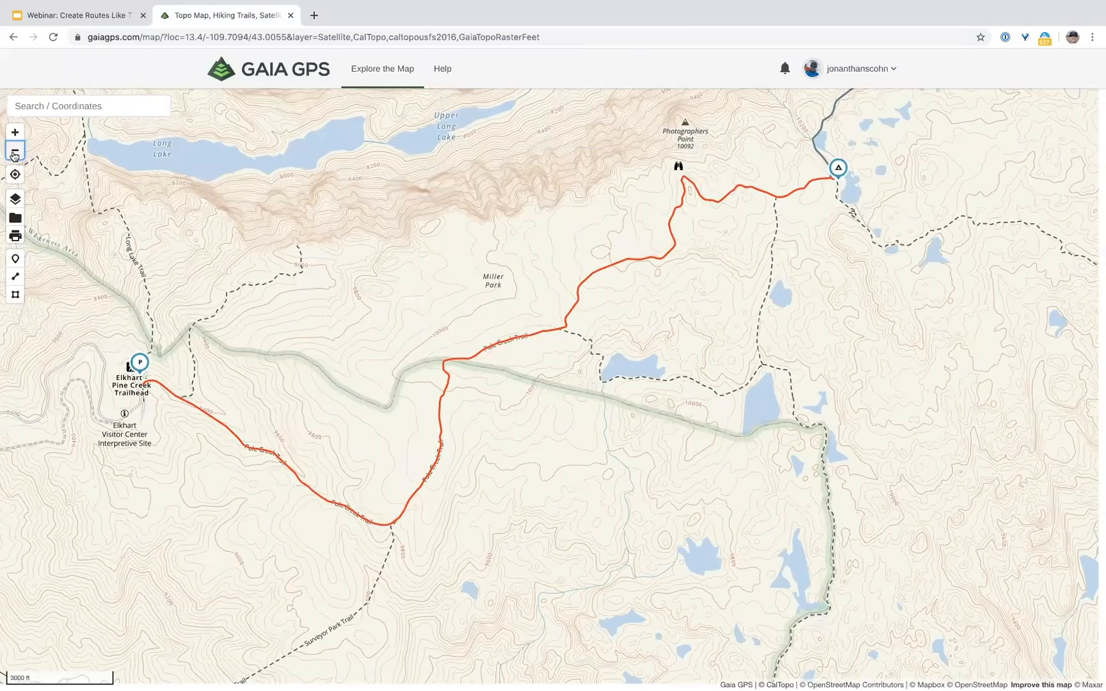
double_click(14, 153)
click(15, 152)
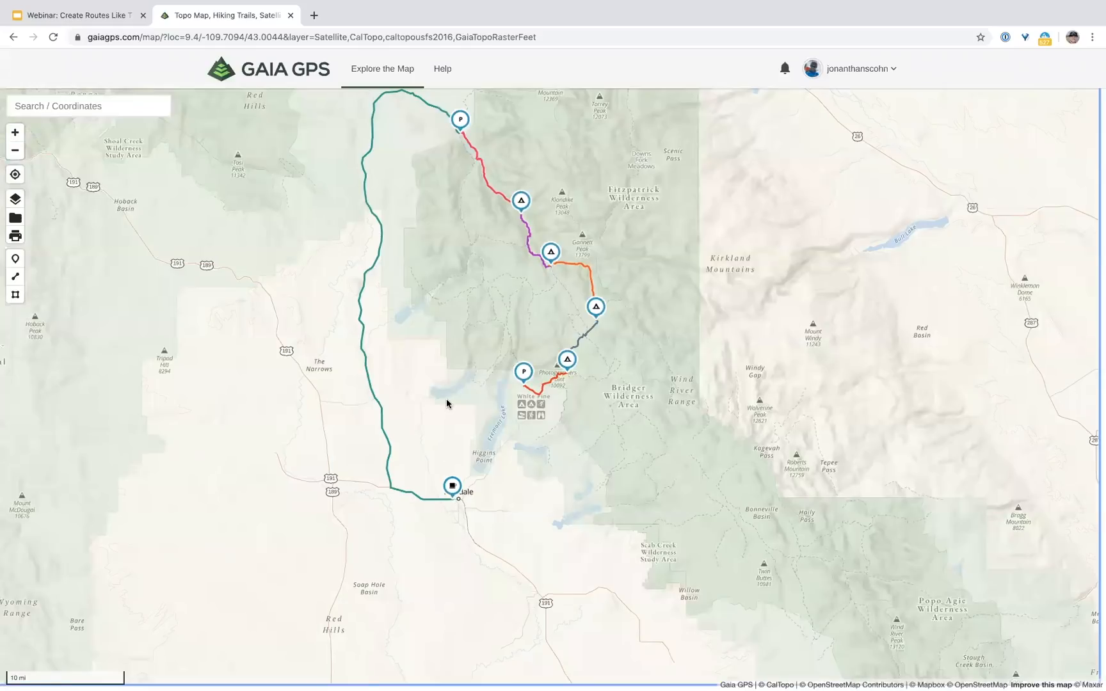
Step: Recentre the route loop on the map and open the account menu of data categories
drag(436, 382, 447, 423)
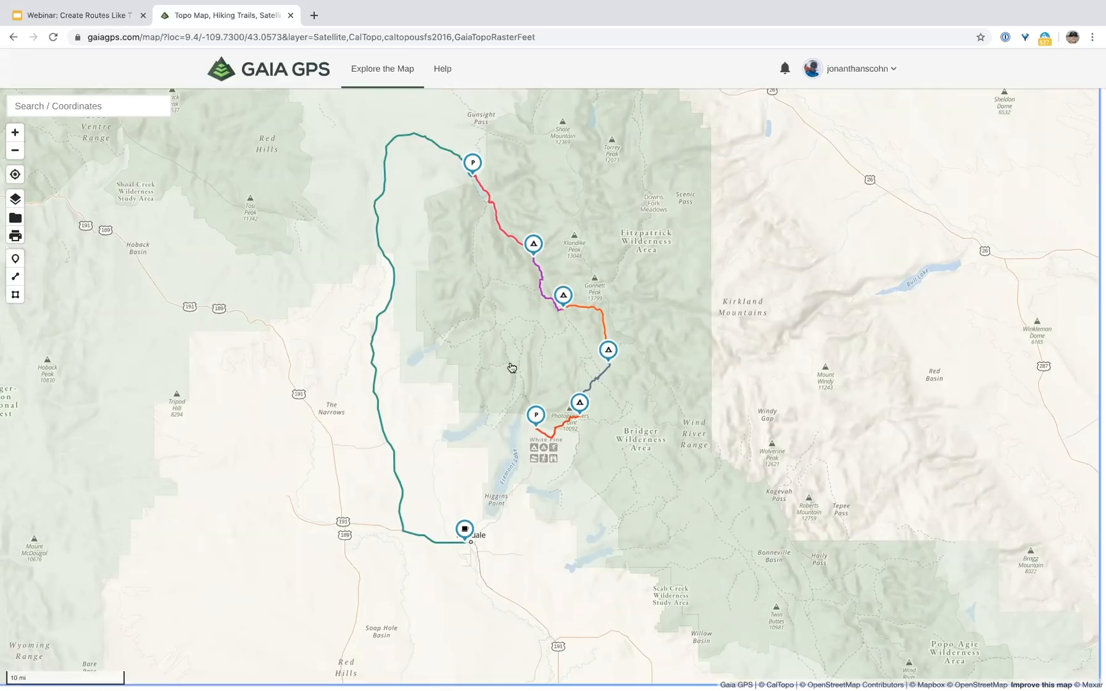
click(842, 66)
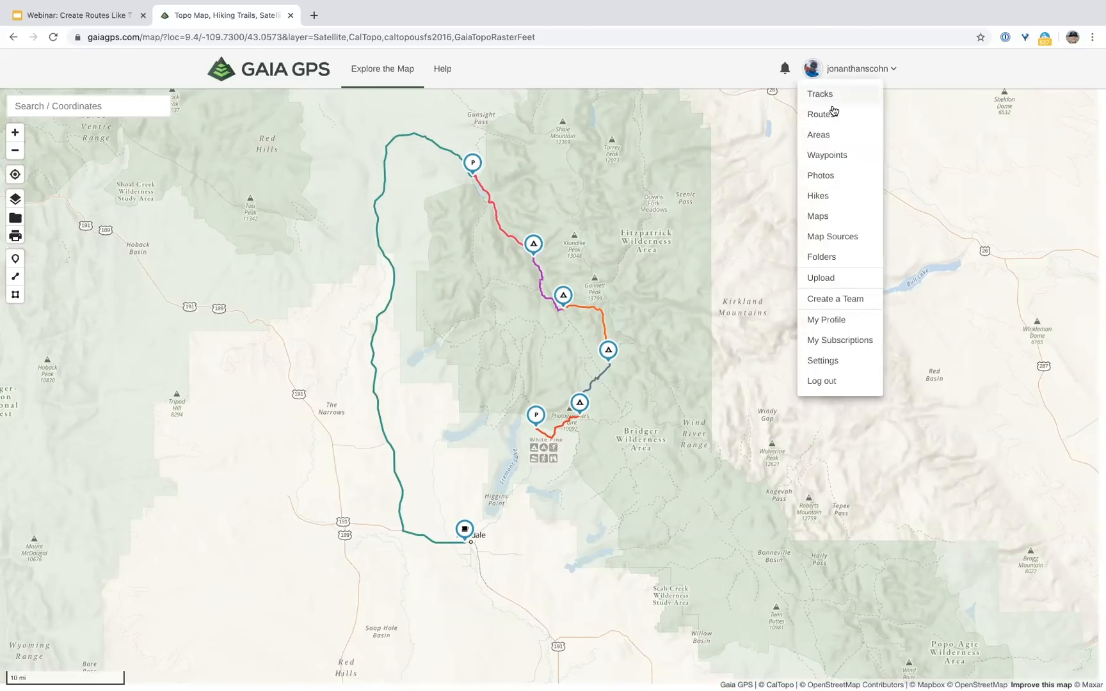
Step: Select the eight waypoints from Night 4 - Elklund Lake to Night 1 - Bridge Crossing for filing
click(825, 160)
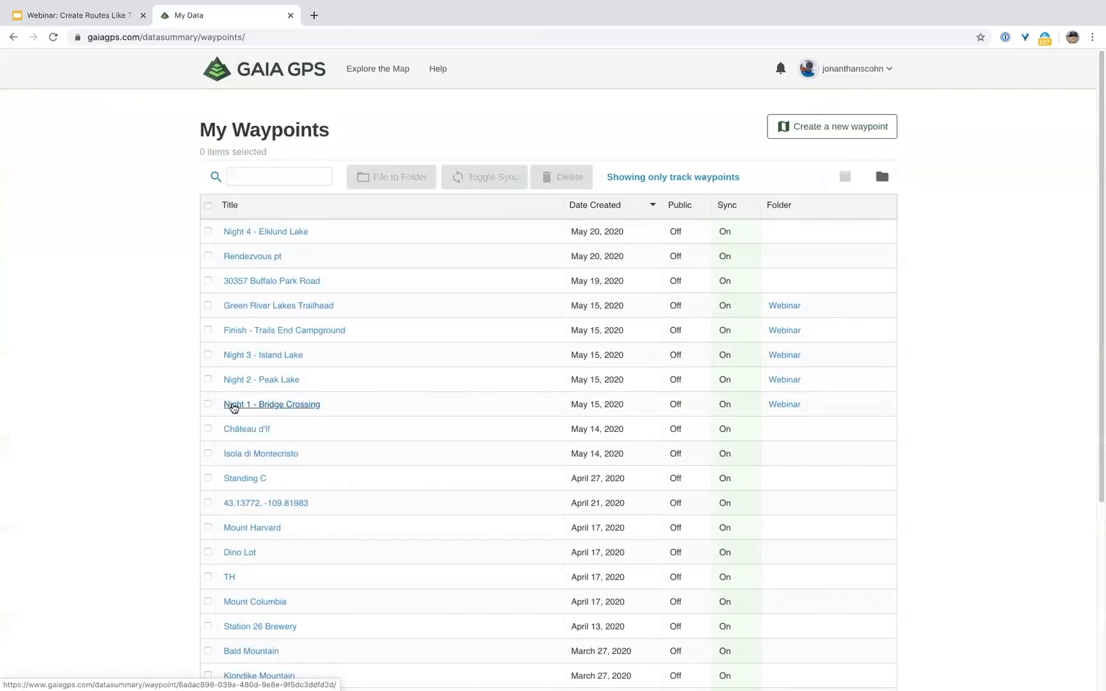
click(207, 404)
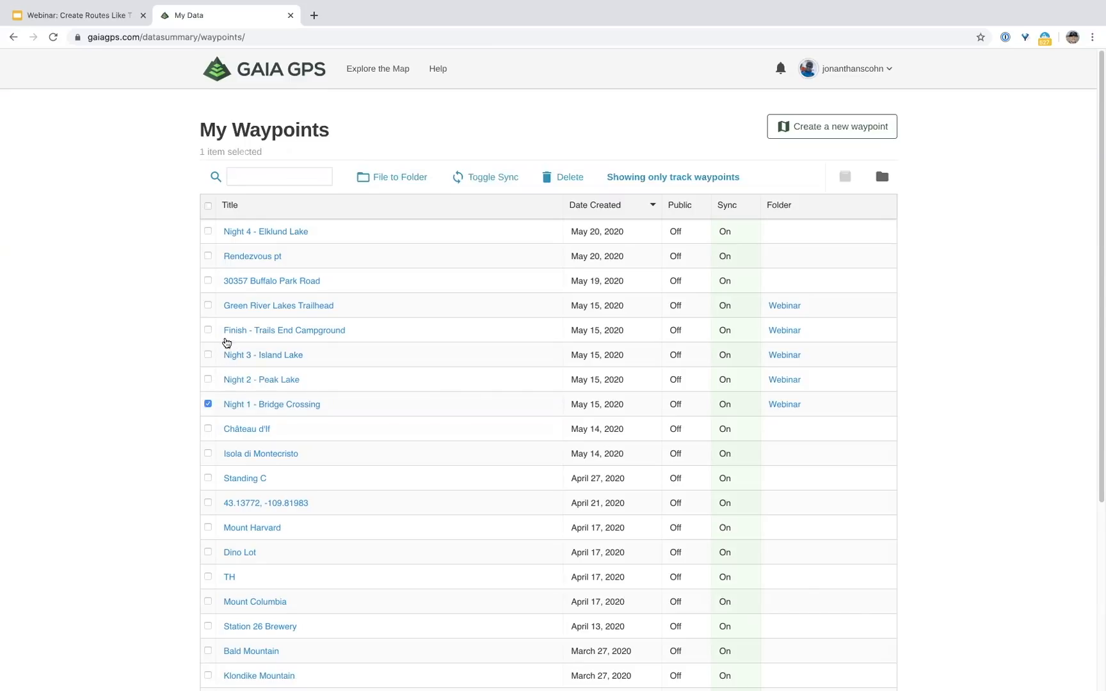
shift+click(206, 234)
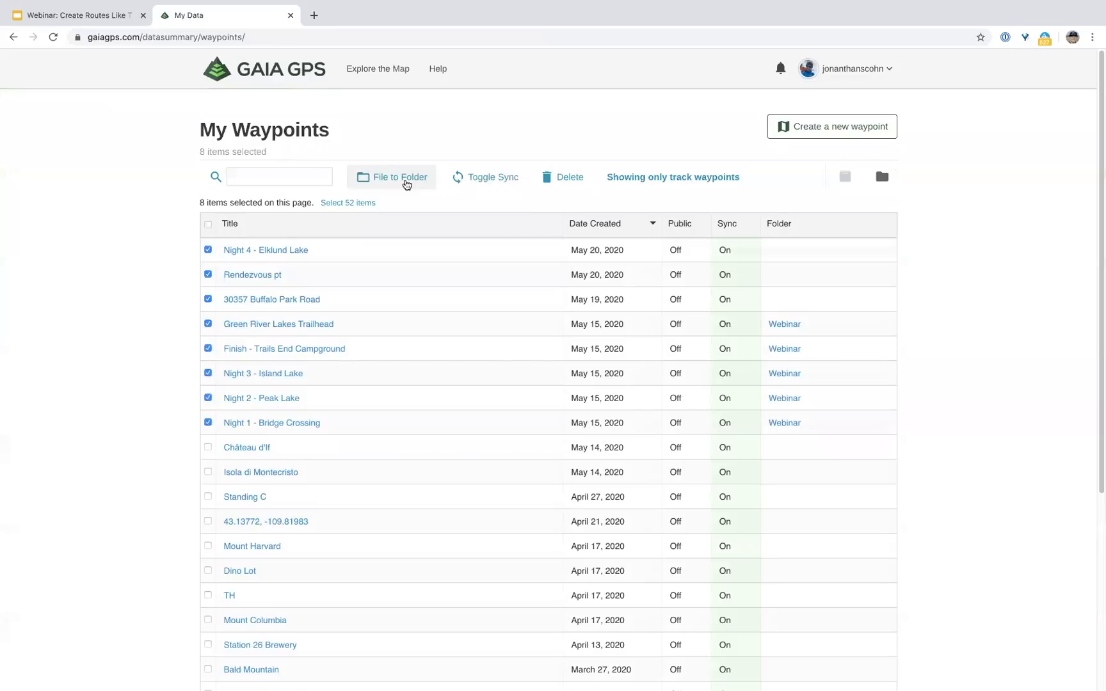
click(406, 185)
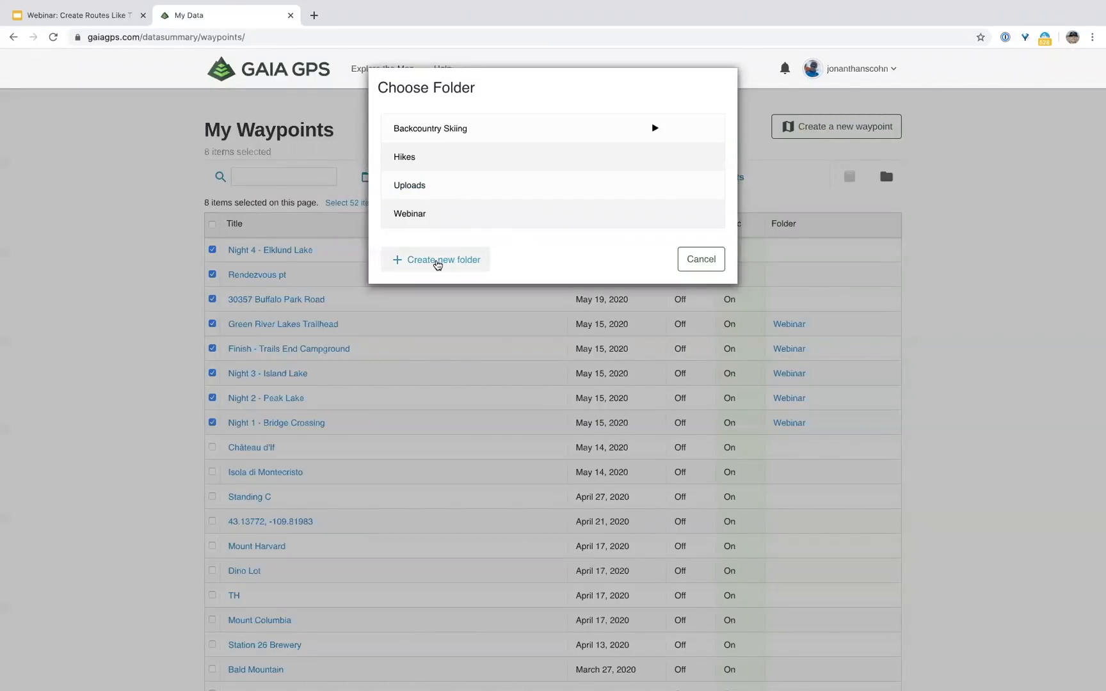
Step: Create the 'Wind River High Route' folder and file the eight selected waypoints into it
click(435, 260)
text(Wind River High Route)
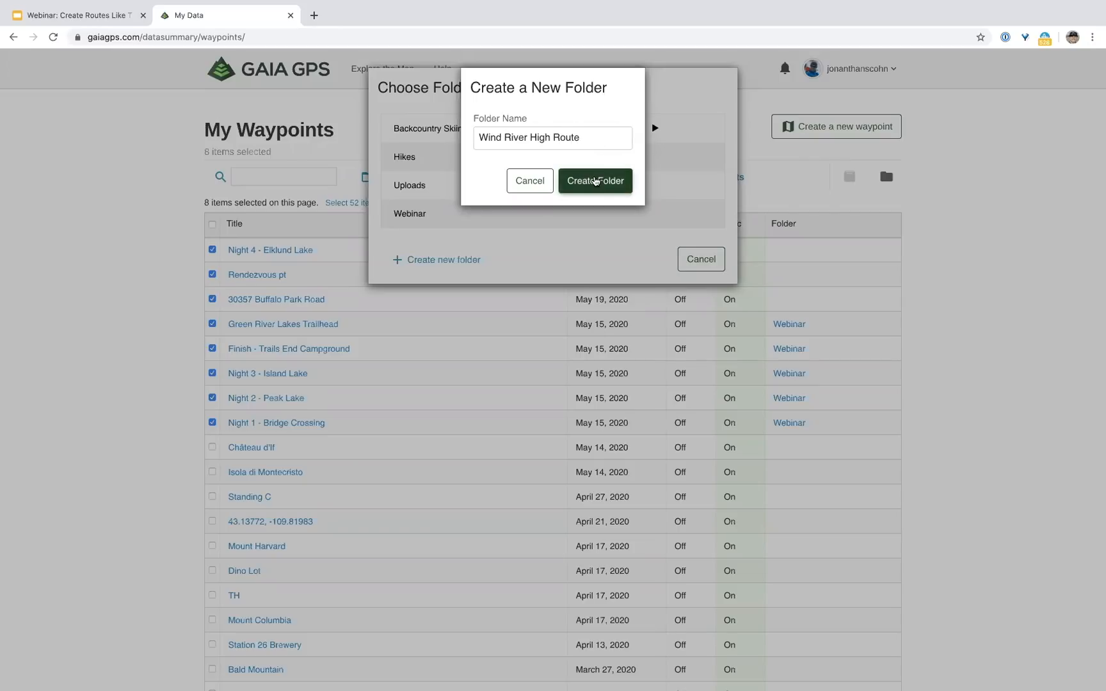
click(595, 181)
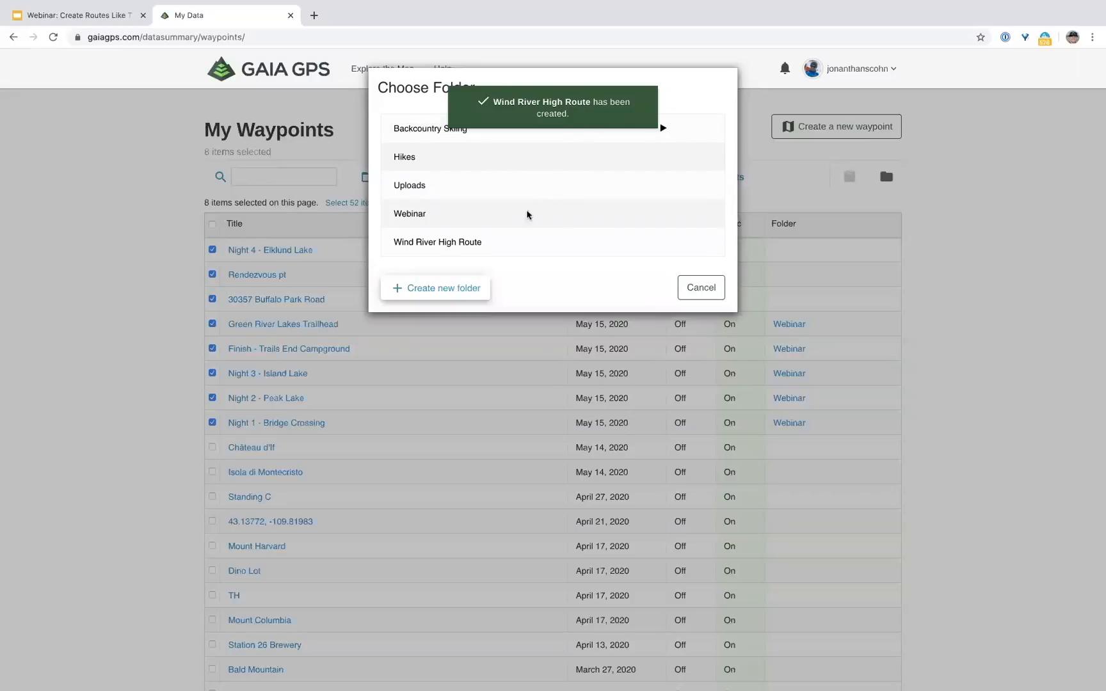
click(460, 245)
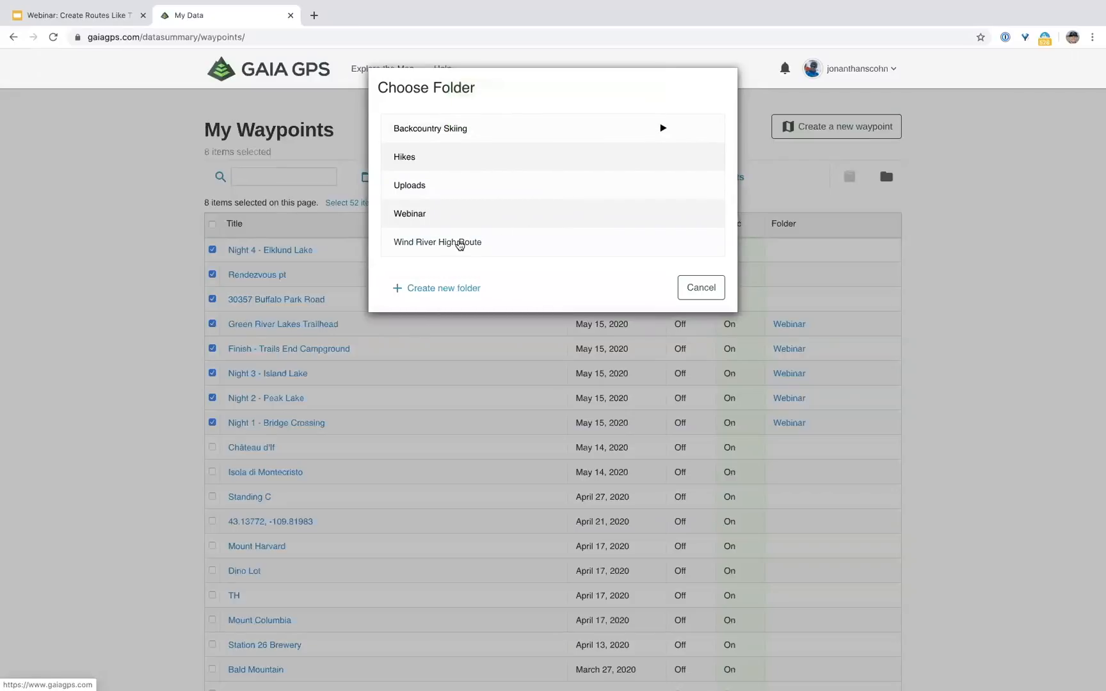
click(459, 243)
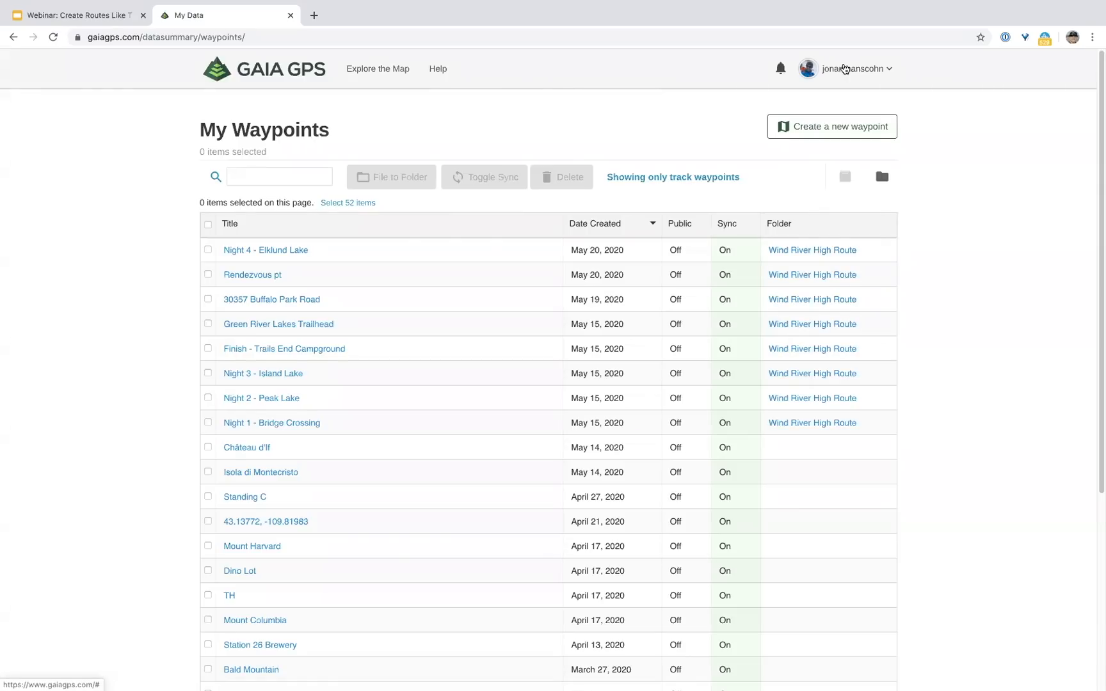
click(844, 69)
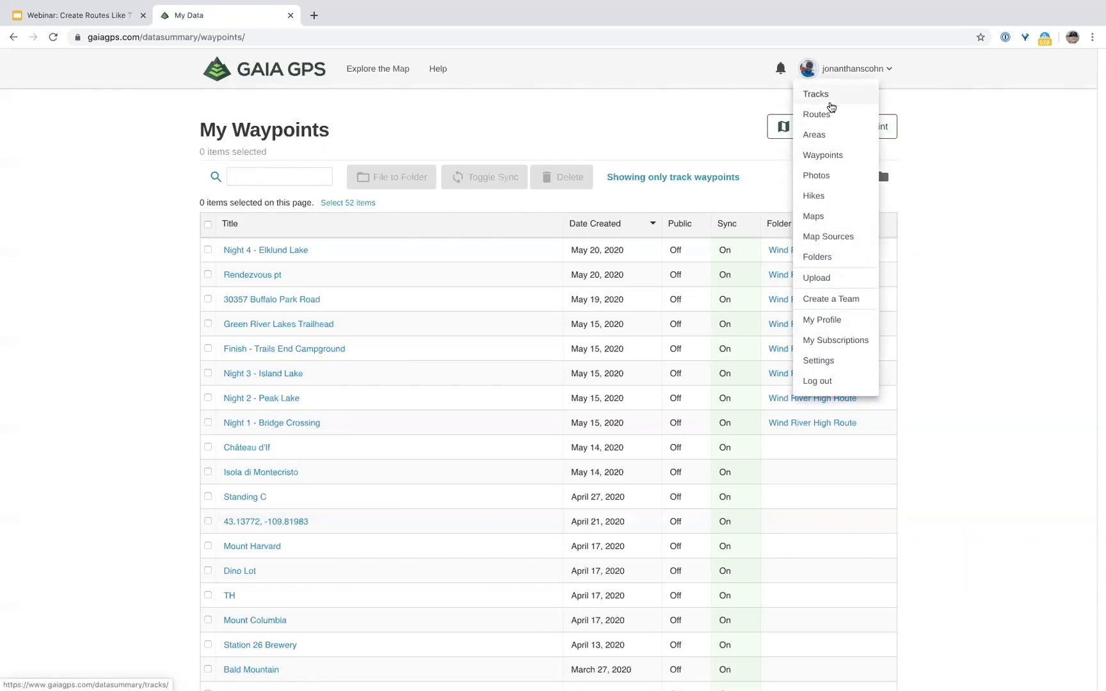
Step: Select the Day 5 through Day 2 routes and file them in Wind River High Route
click(829, 114)
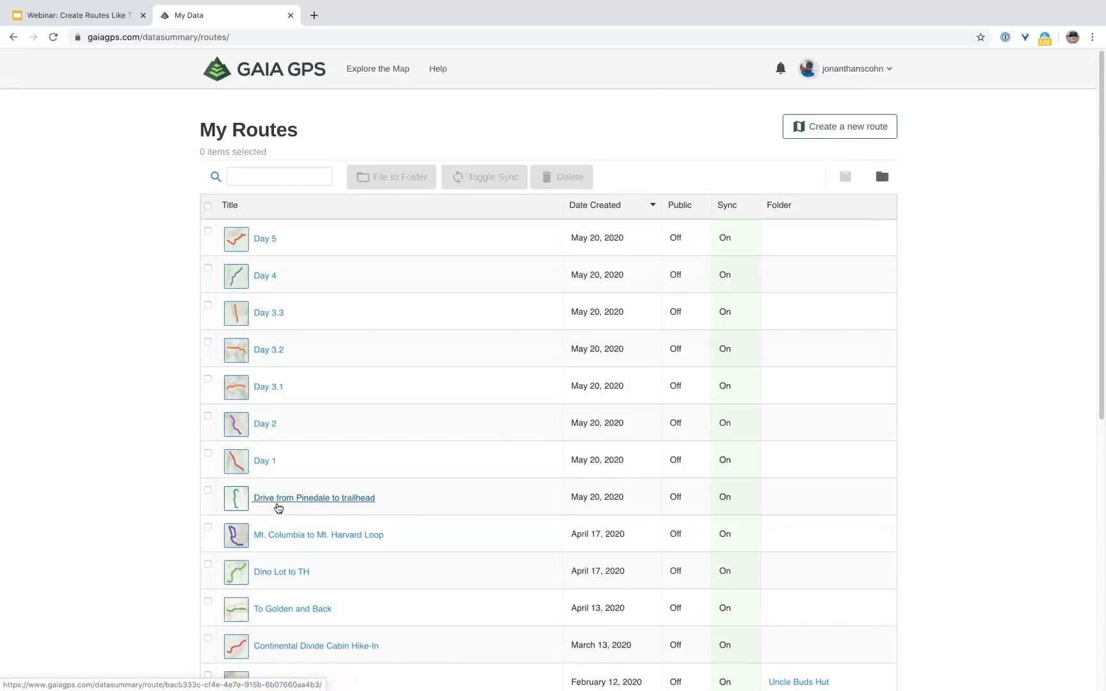
click(208, 454)
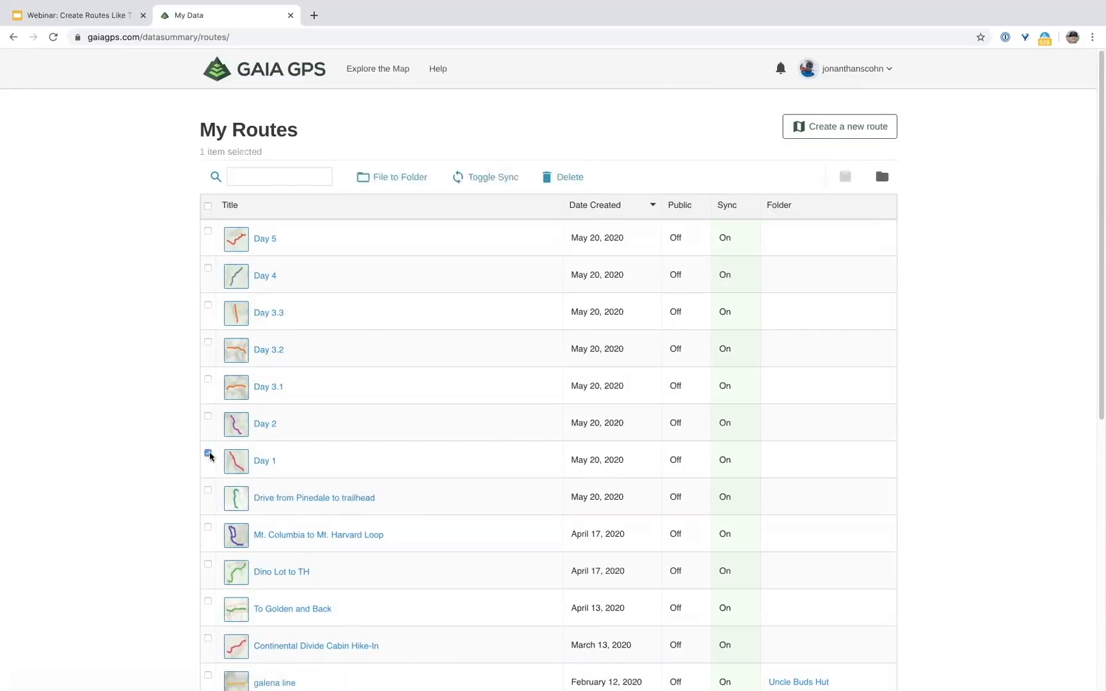
click(209, 233)
click(208, 453)
shift+click(208, 268)
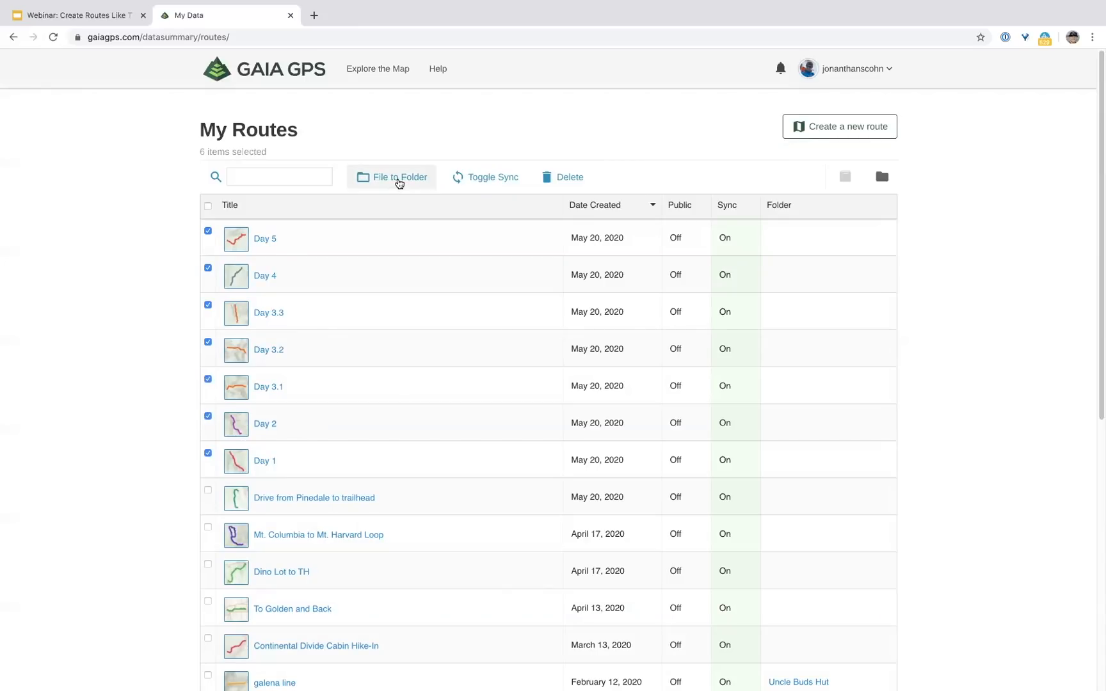
click(398, 184)
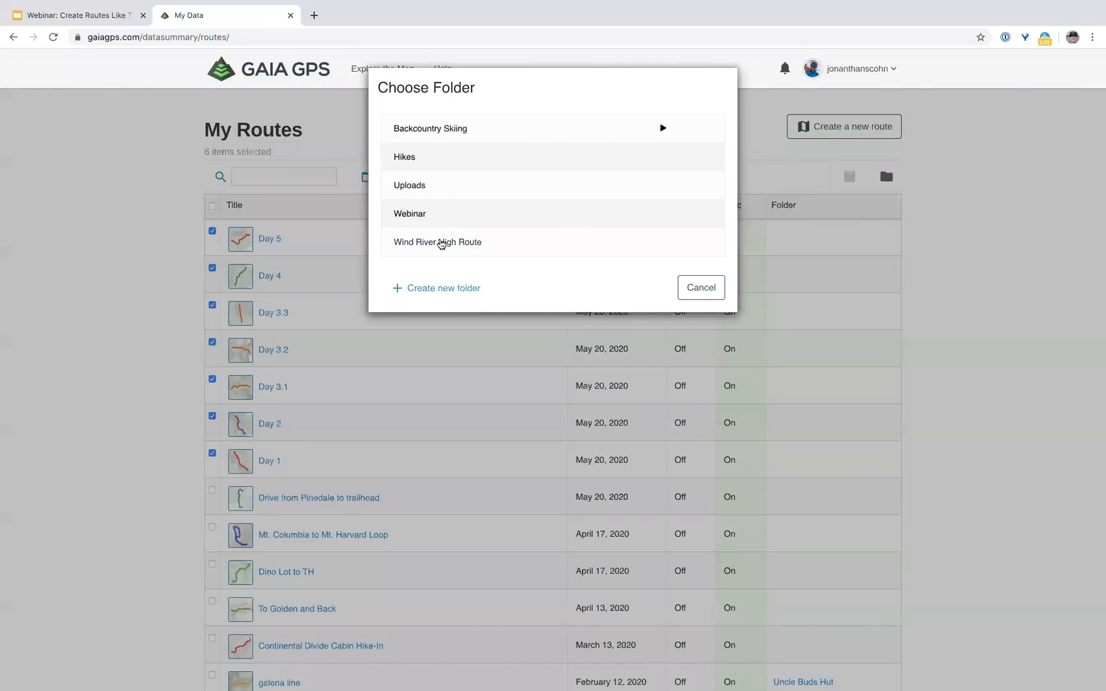
click(441, 243)
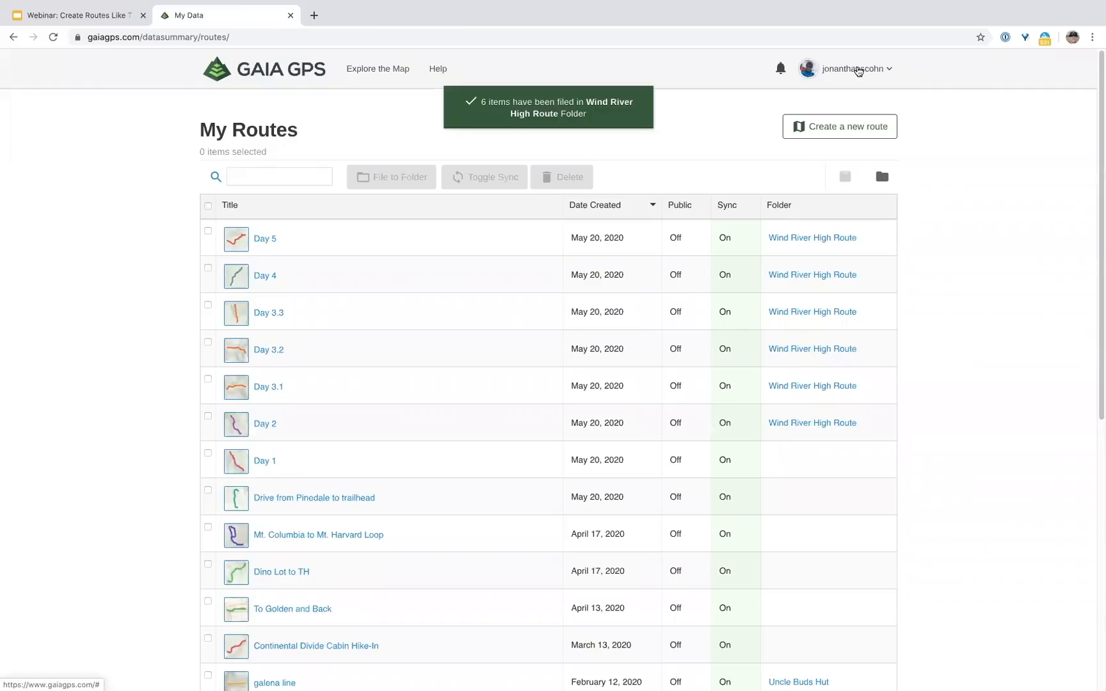
Step: Open the Wind River High Route folder page from the Folders list
click(858, 71)
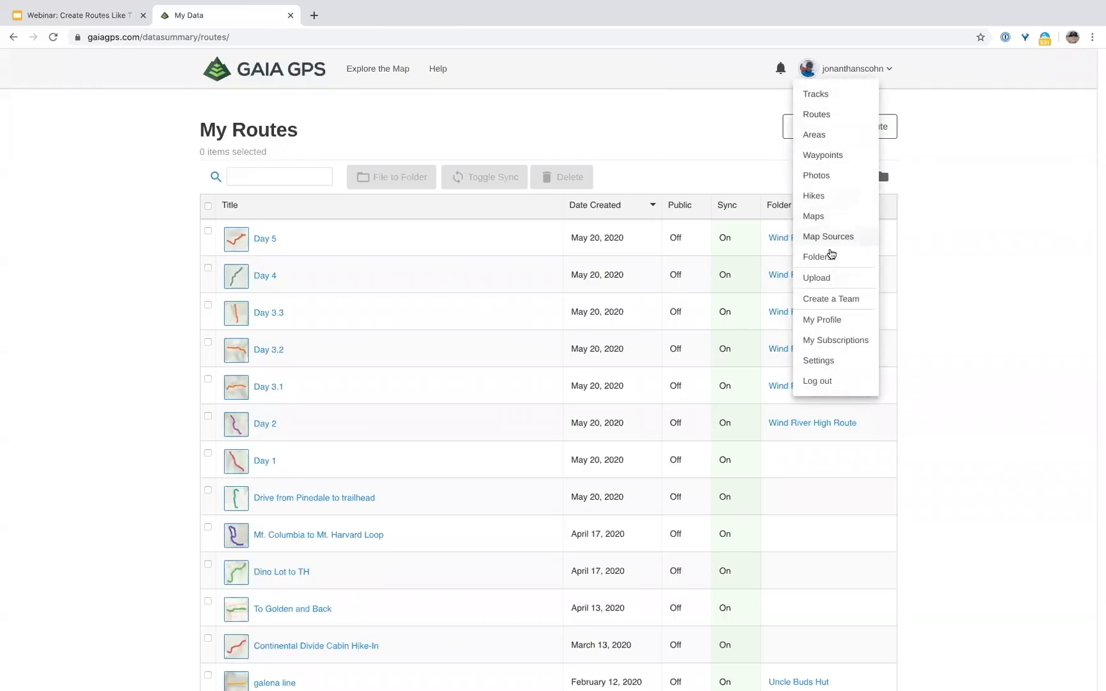
click(830, 256)
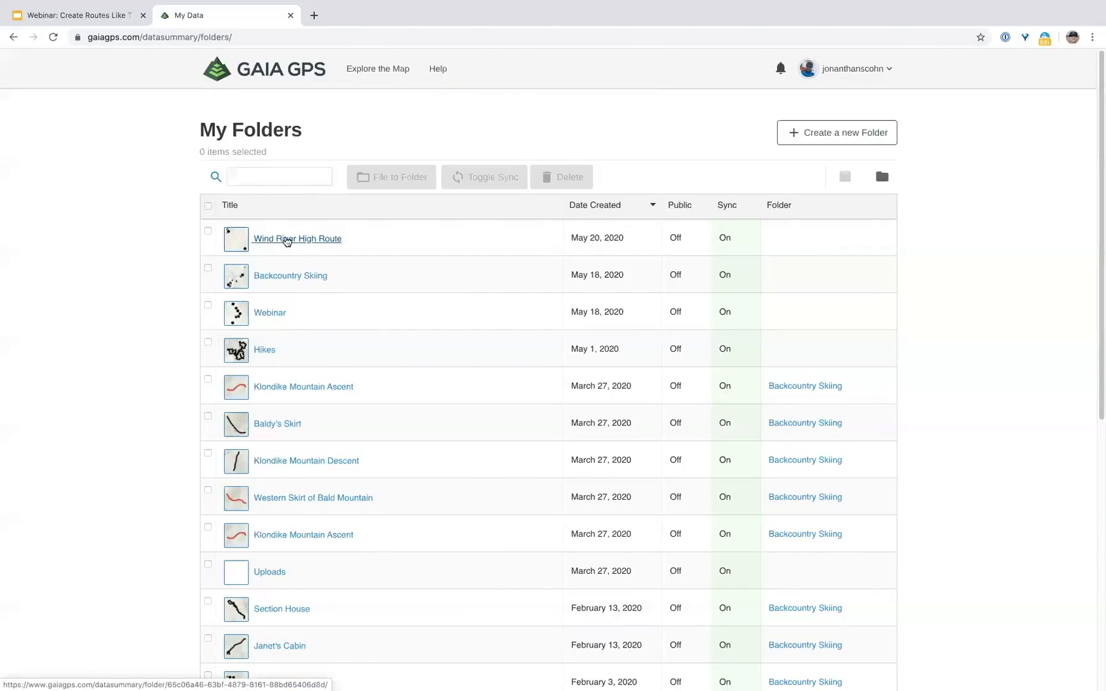
click(286, 239)
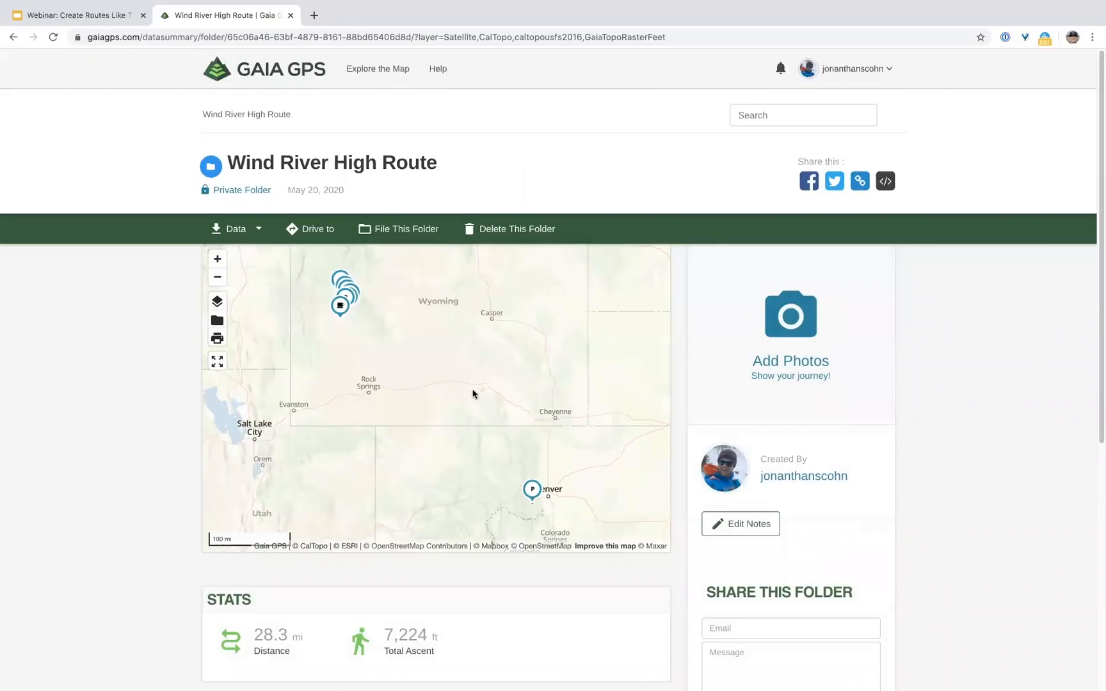
Step: Zoom the folder map in three levels centred on the route, then return to Routes
drag(402, 343, 476, 382)
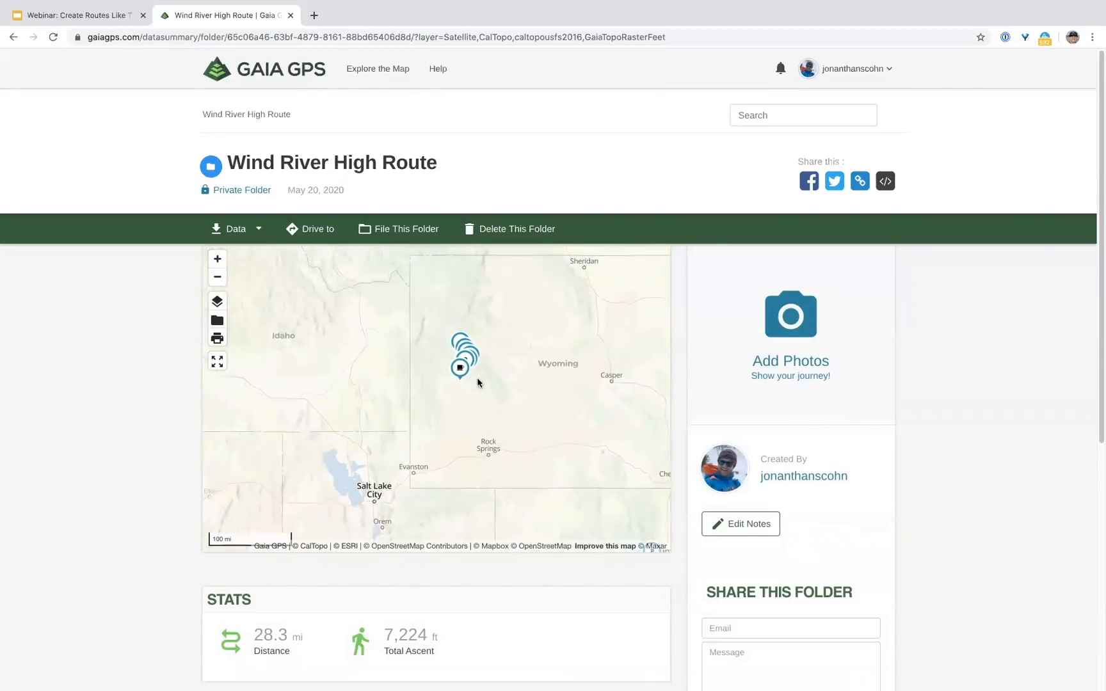
click(217, 259)
click(217, 259)
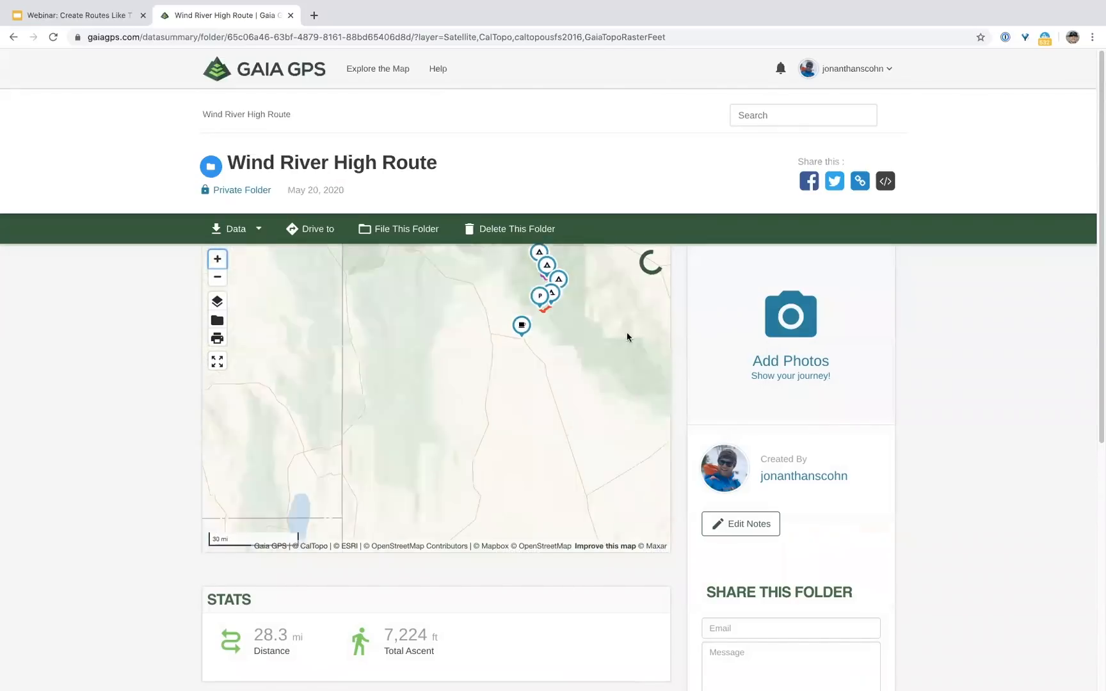
drag(630, 331, 576, 414)
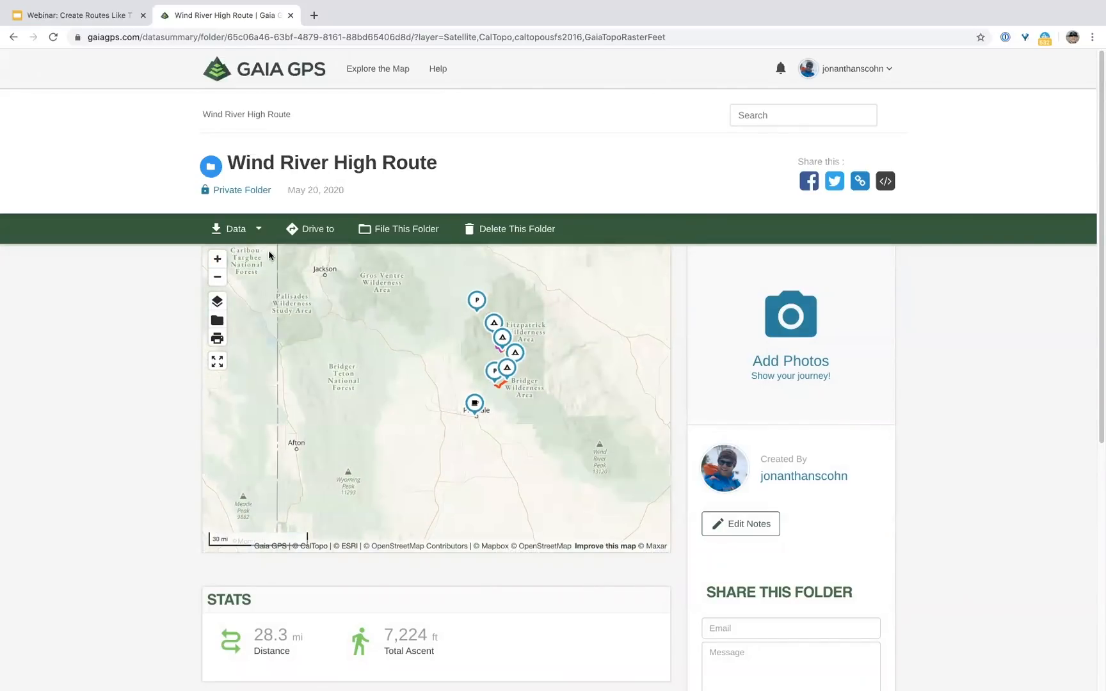
click(217, 259)
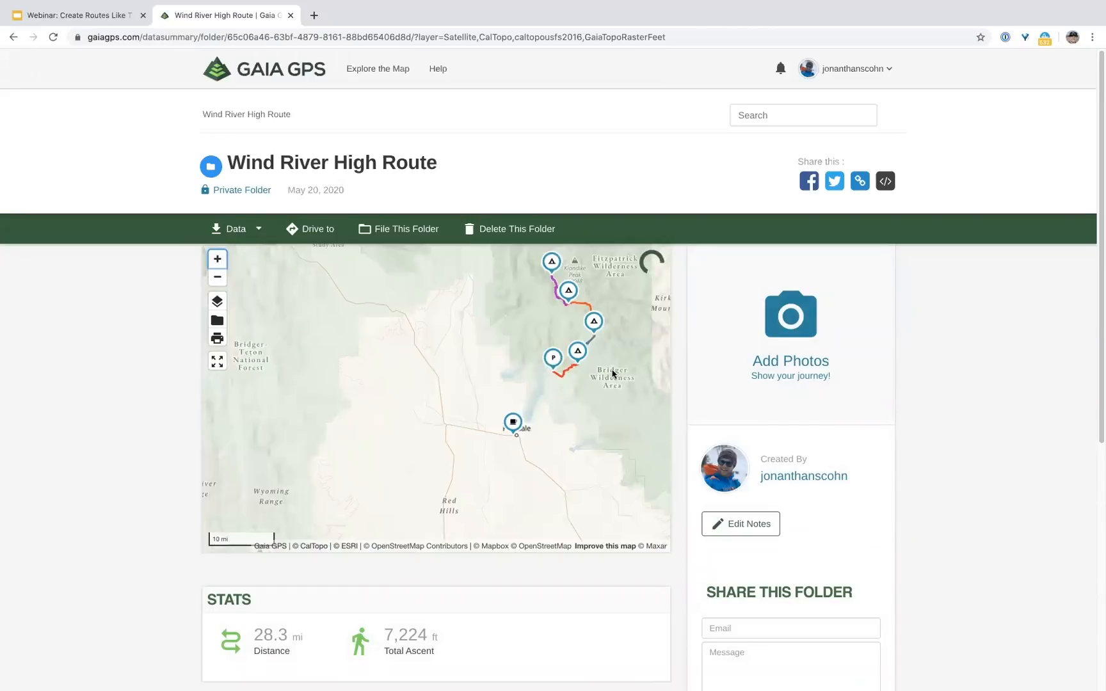
drag(612, 373, 533, 431)
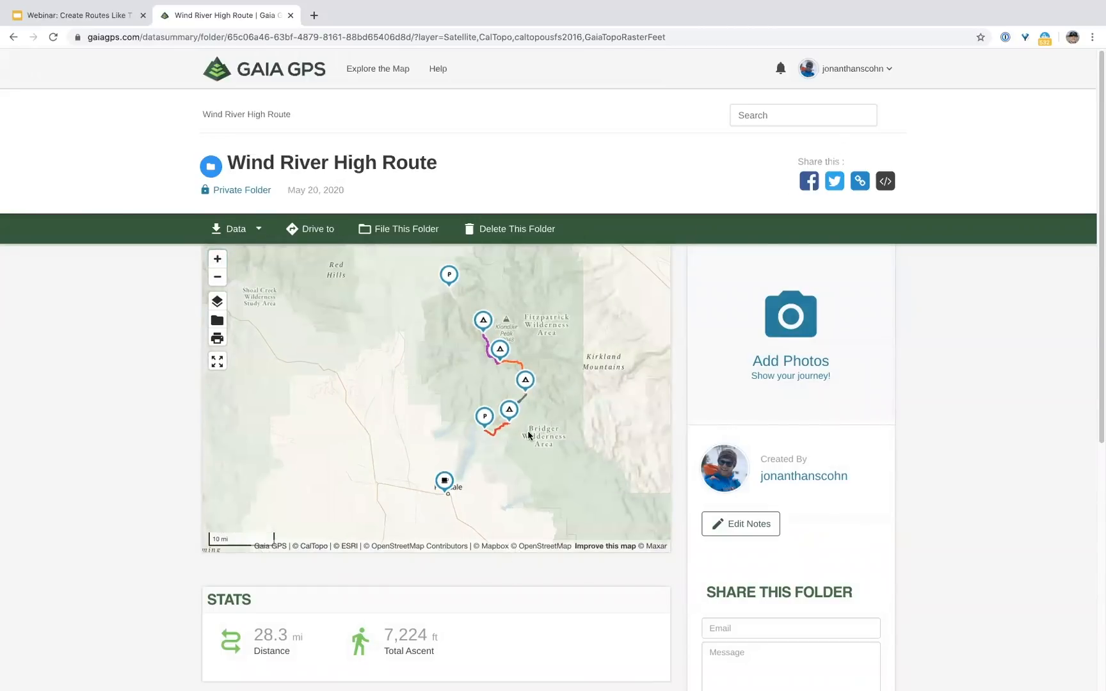
click(874, 72)
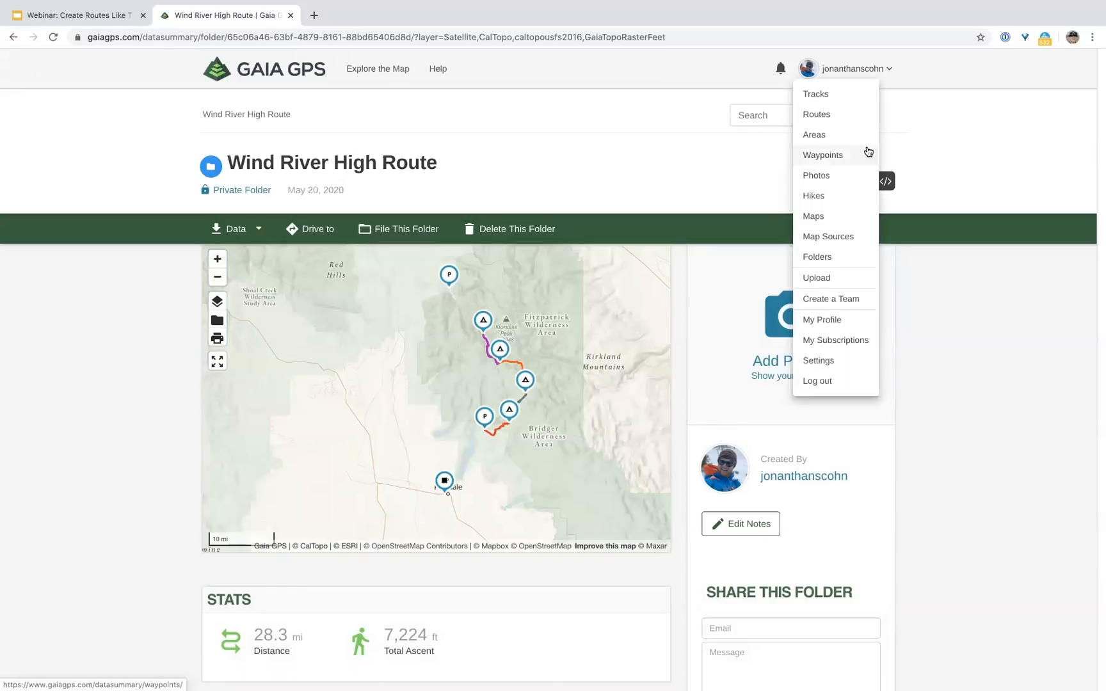
click(830, 118)
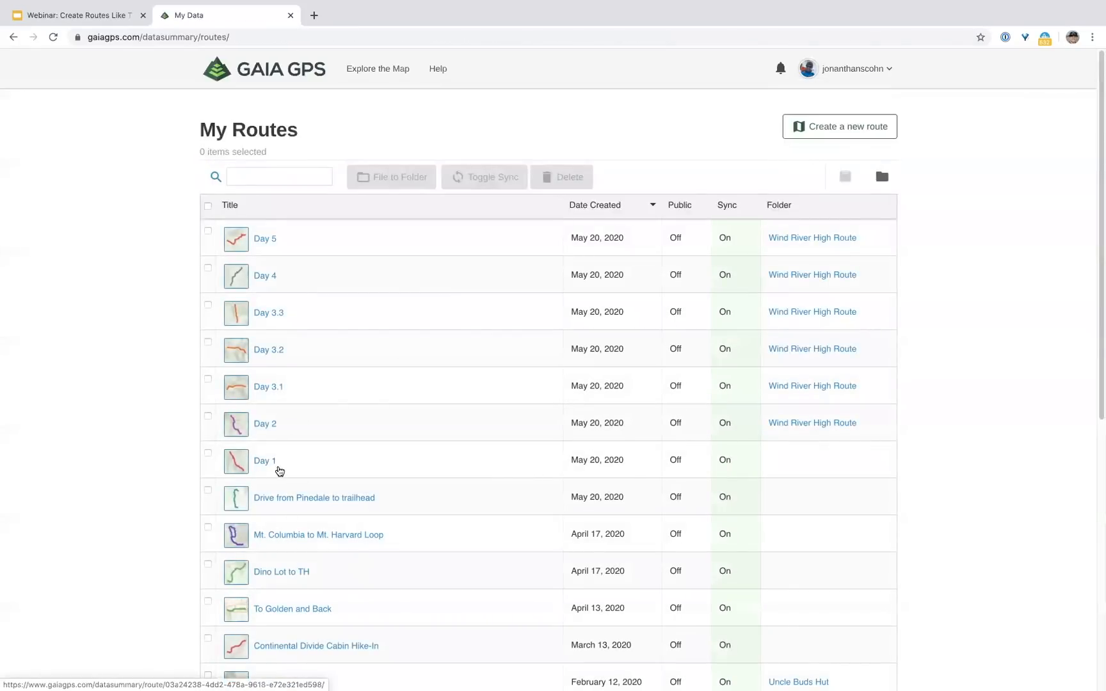
Step: File the Day 1 route into the Wind River High Route folder
click(208, 454)
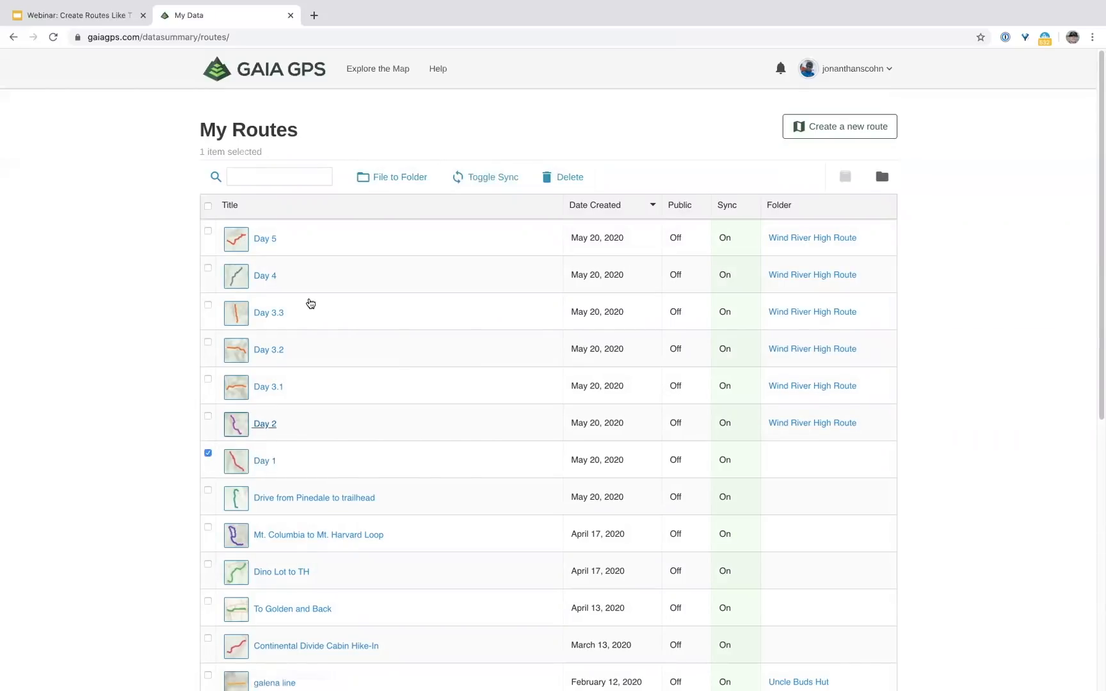
click(388, 177)
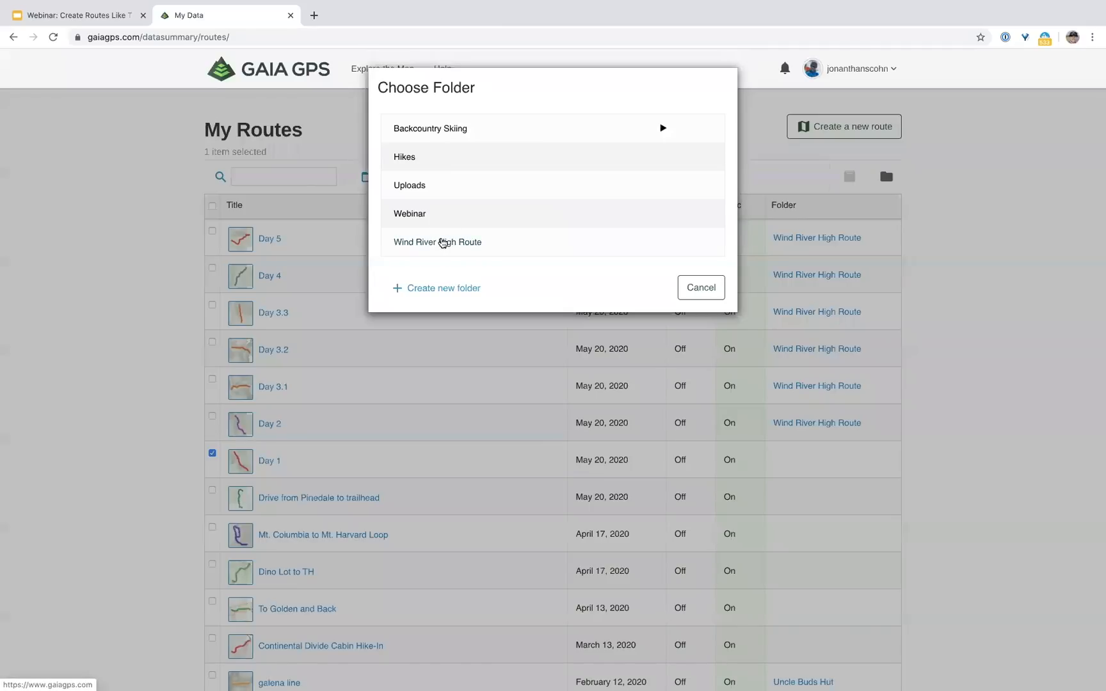
click(441, 243)
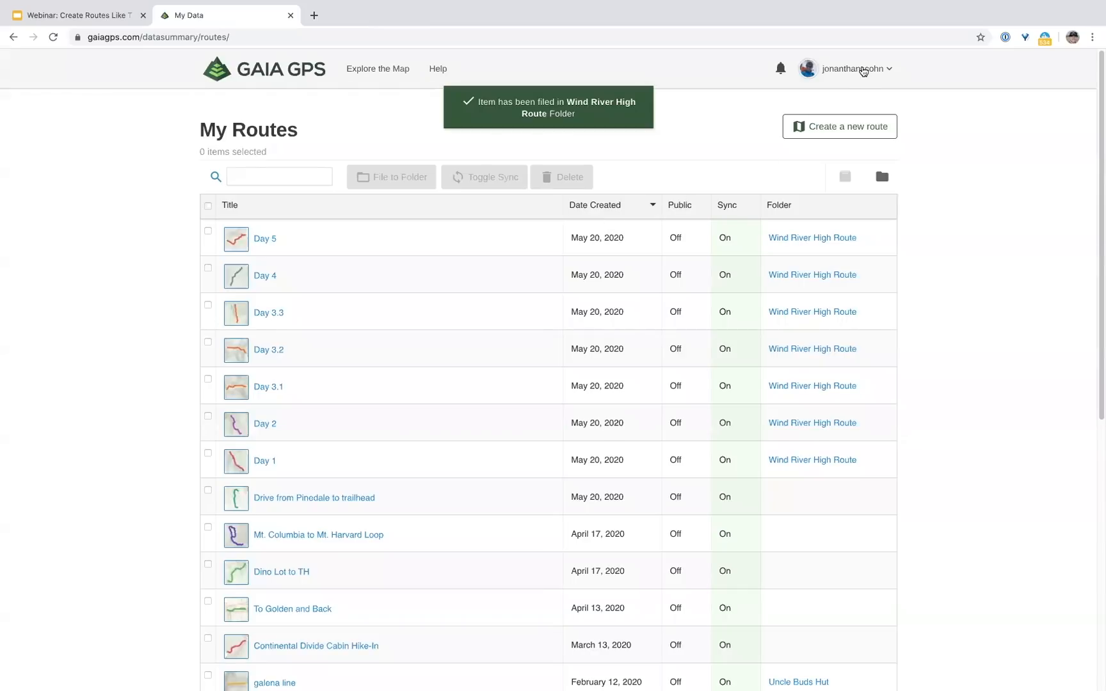
Step: Open the Wind River High Route folder page, totalling 28.3 mi with 7,224 ft ascent
click(857, 68)
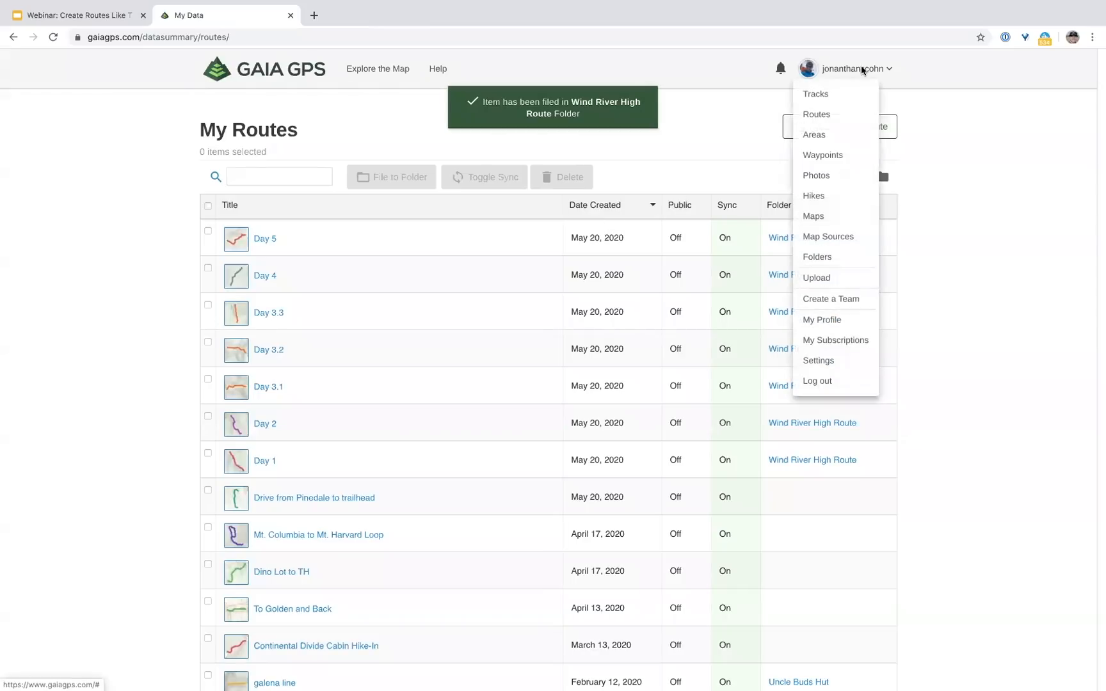
click(820, 256)
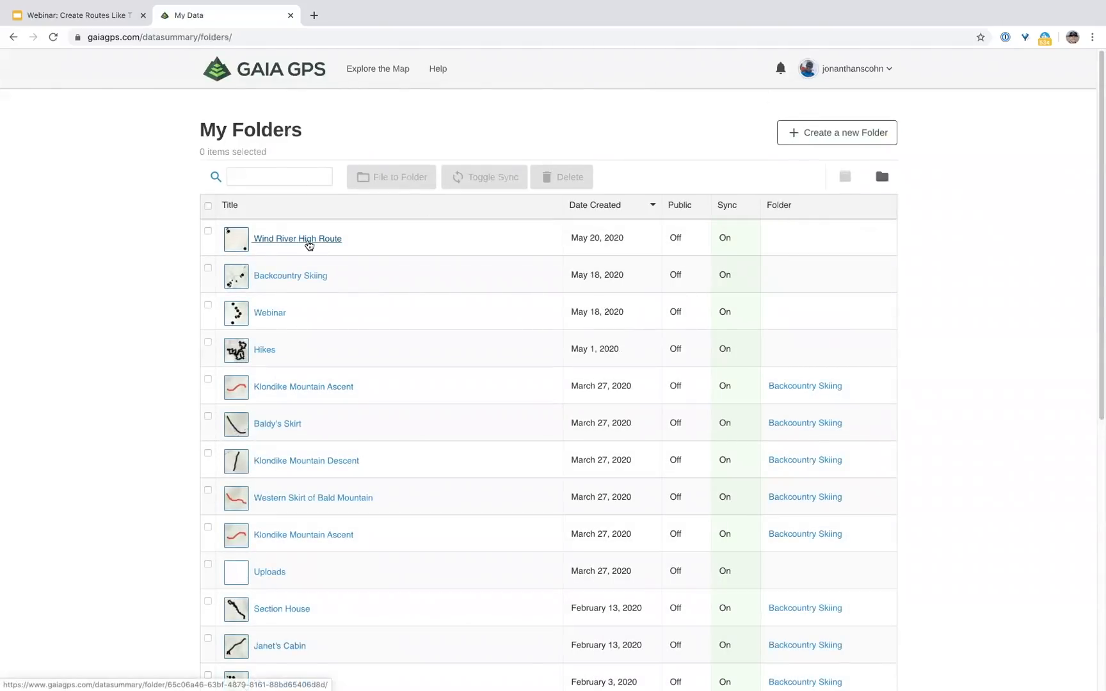
click(309, 243)
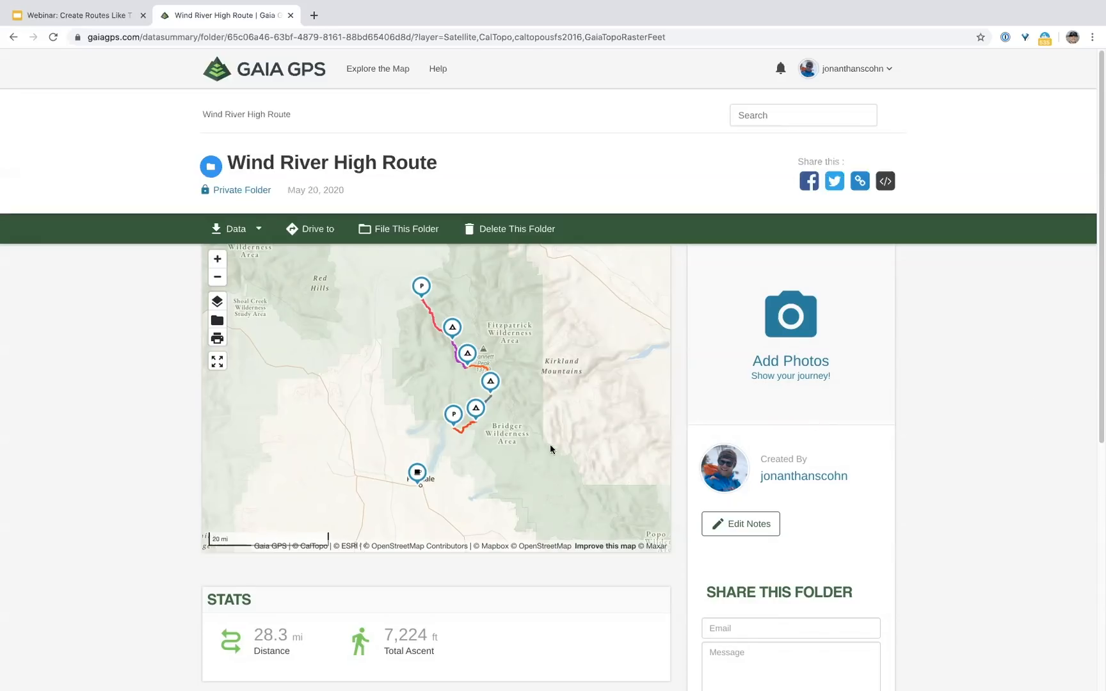
Step: Switch the Wind River High Route folder from Private to public
click(254, 194)
Step: Copy the folder's shareable link URL, then close the share window
click(860, 182)
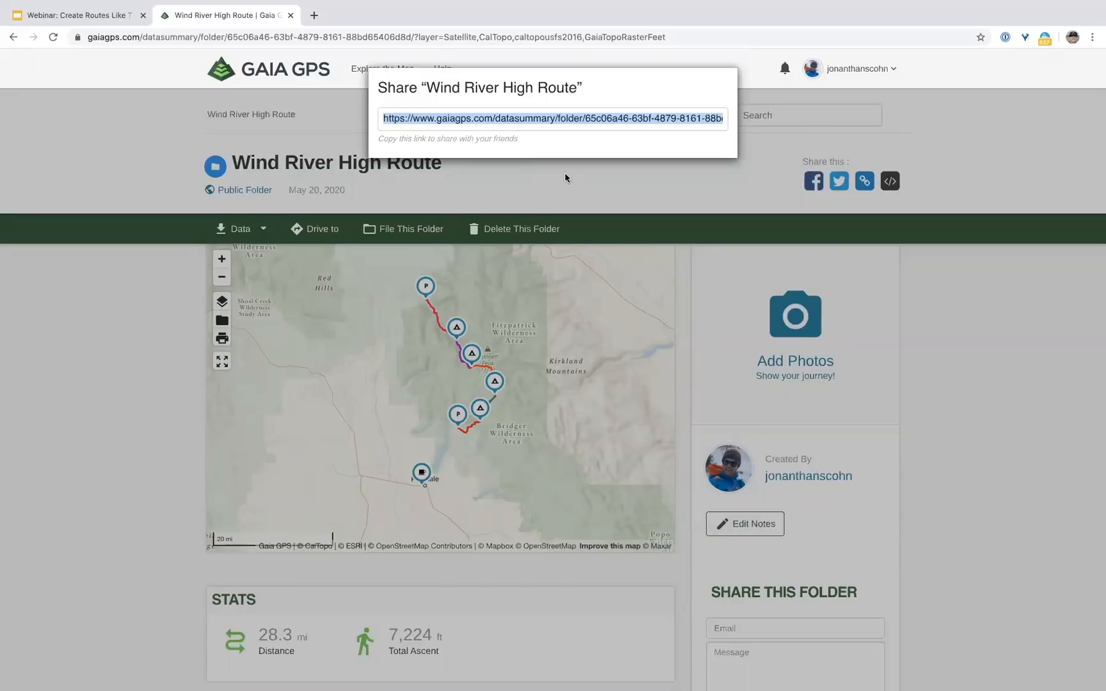
click(587, 178)
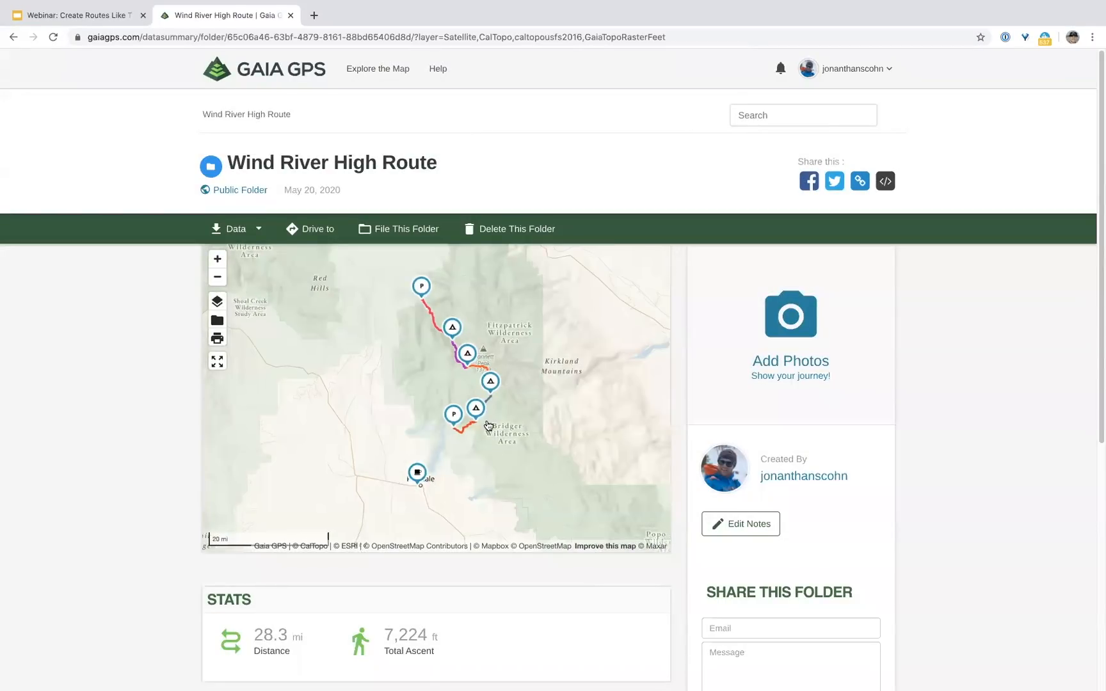
scroll(920, 446, down, 2)
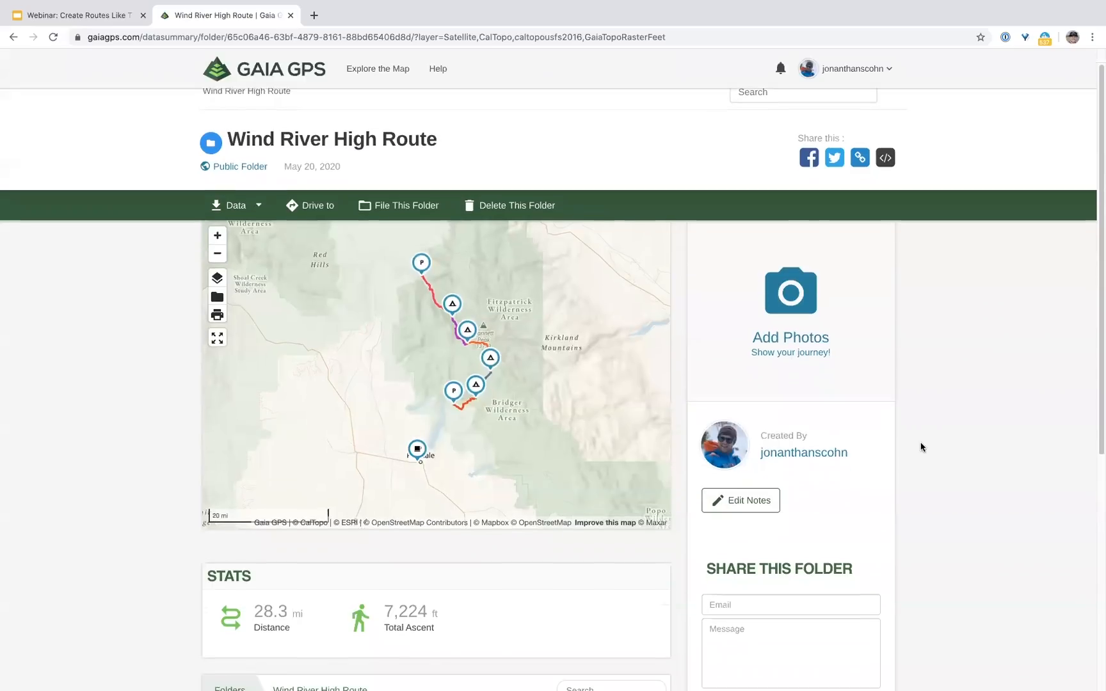
scroll(920, 446, down, 2)
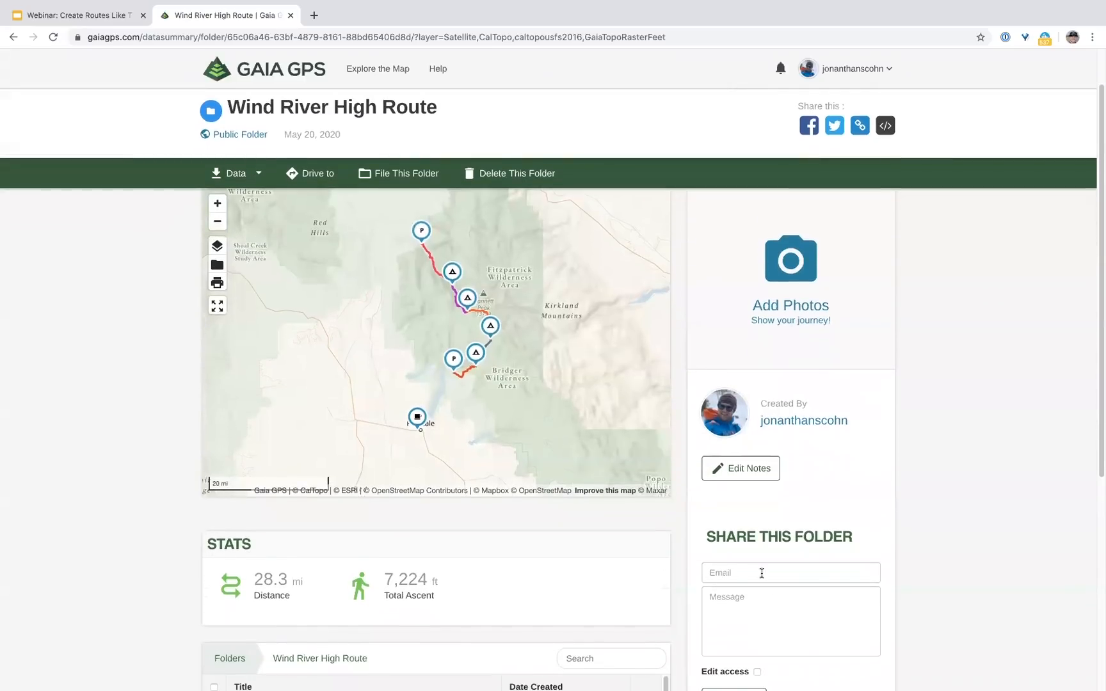
scroll(886, 566, down, 3)
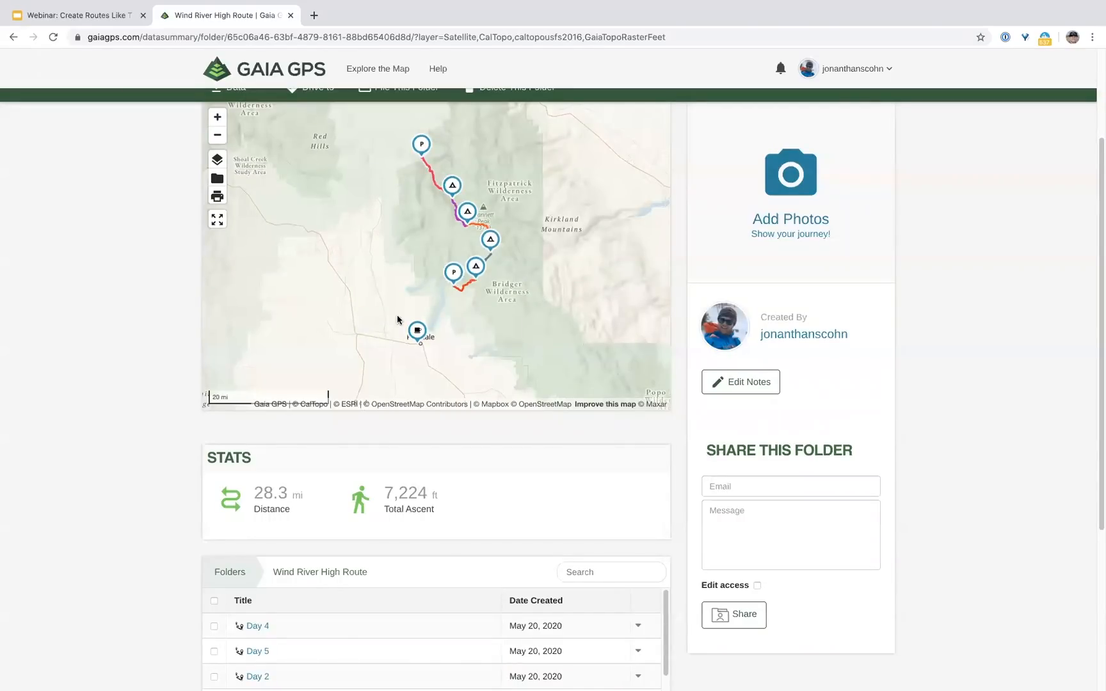
scroll(398, 320, down, 1)
scroll(117, 257, up, 3)
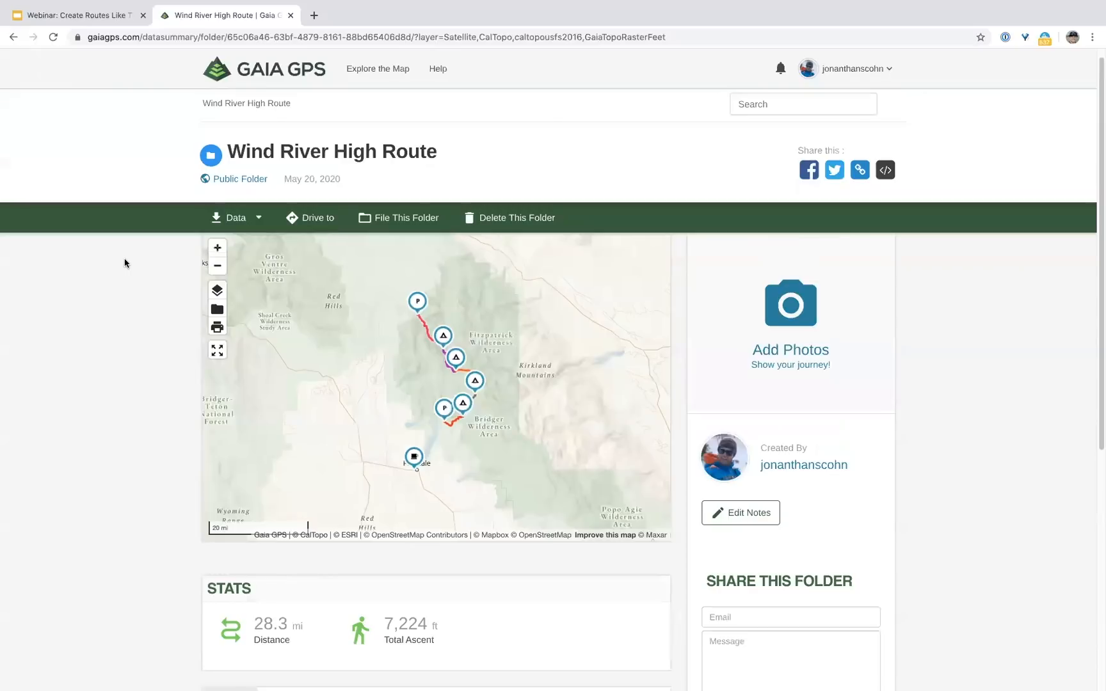
click(257, 220)
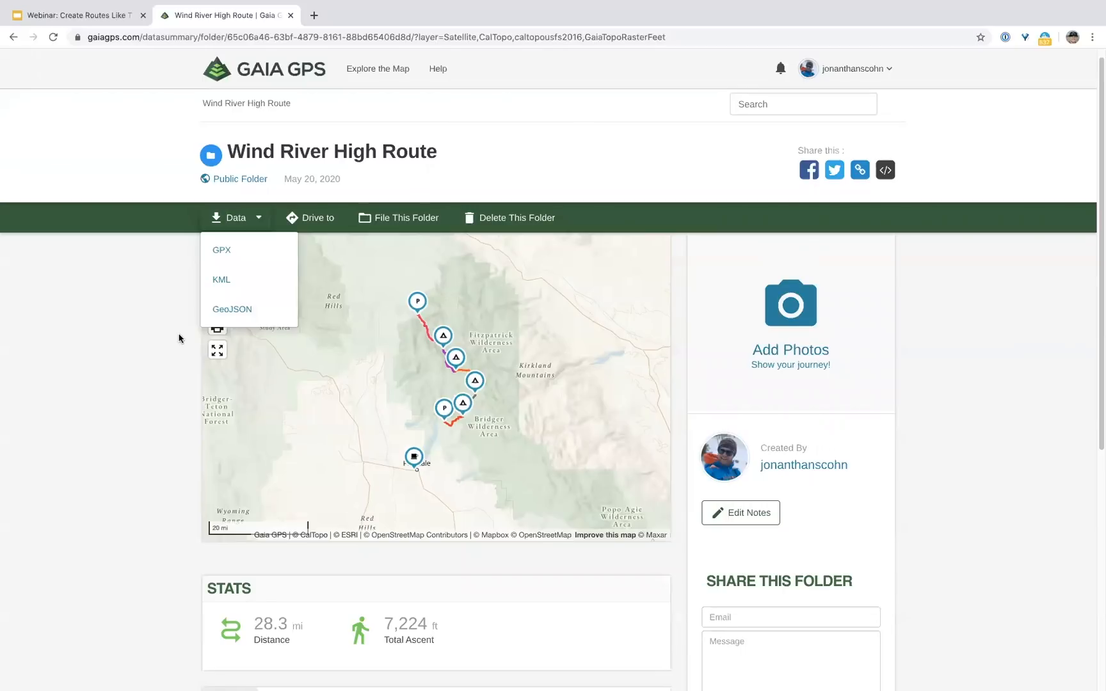
click(657, 198)
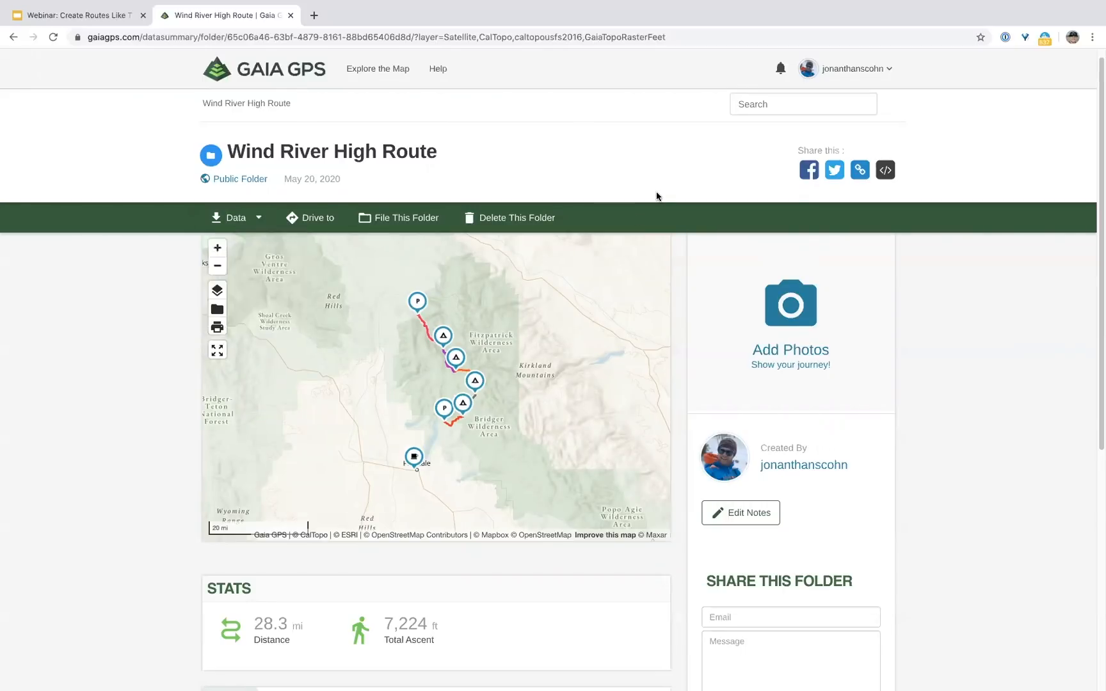